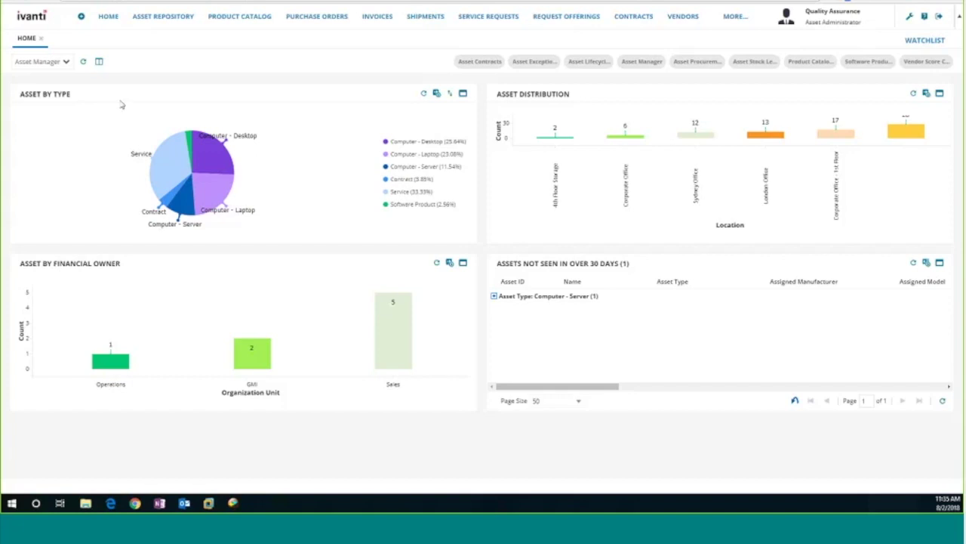
# - Expand the servers not seen in over 30 days, and review the Asset Lifecycle Activity, Asset Procurement and Asset Contracts dashboards
pyautogui.moveTo(174, 158)
pyautogui.click(502, 299)
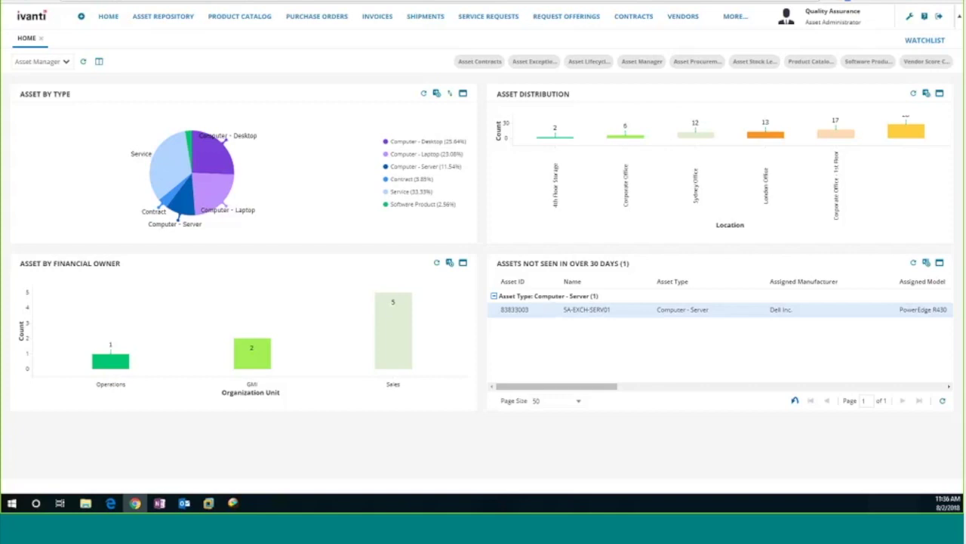
pyautogui.click(597, 66)
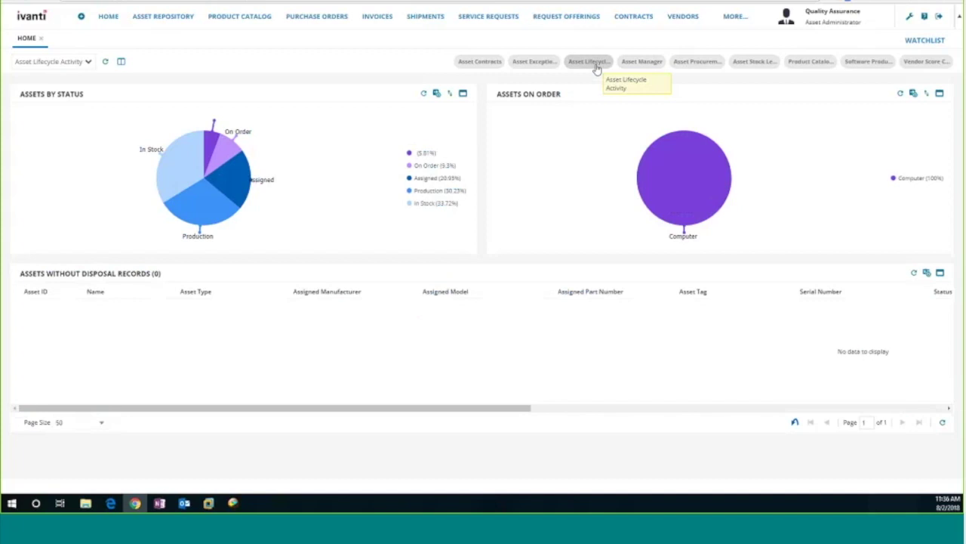
pyautogui.moveTo(211, 195)
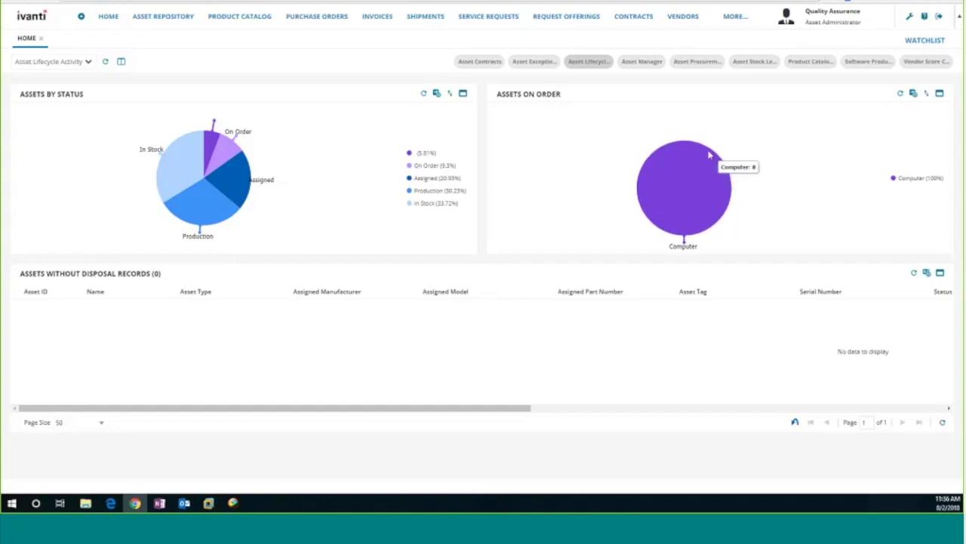
pyautogui.click(698, 61)
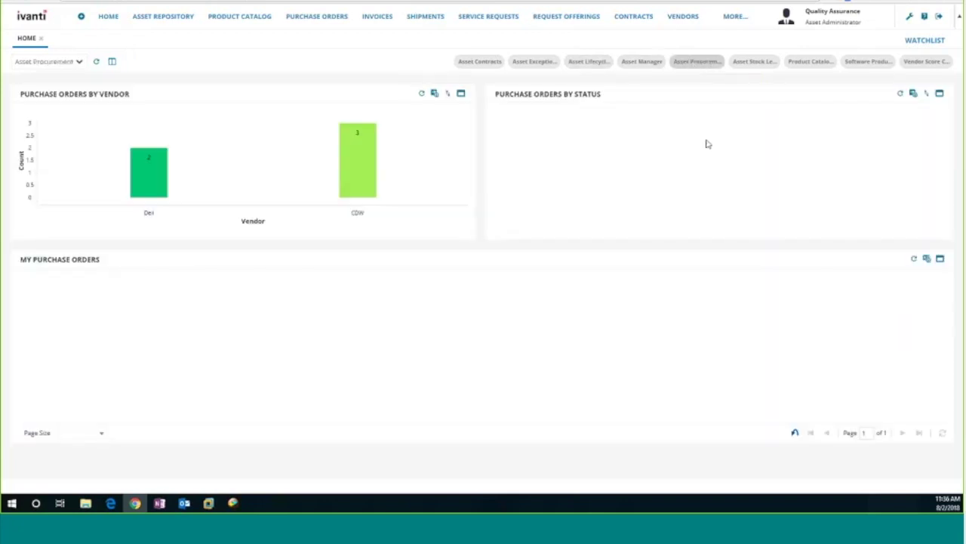
pyautogui.click(479, 63)
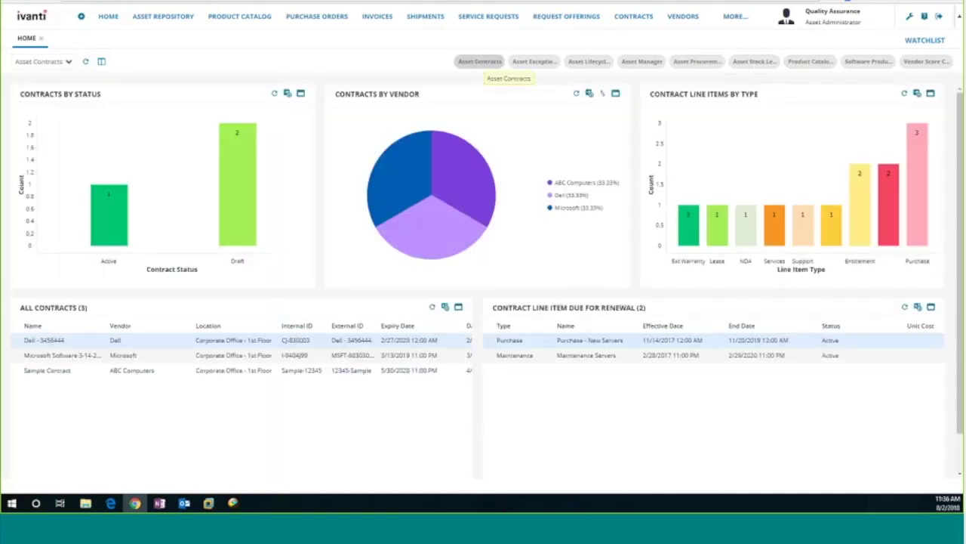
# - Open the Computer99 record from the Computer - Desktop group in the asset repository
pyautogui.click(162, 17)
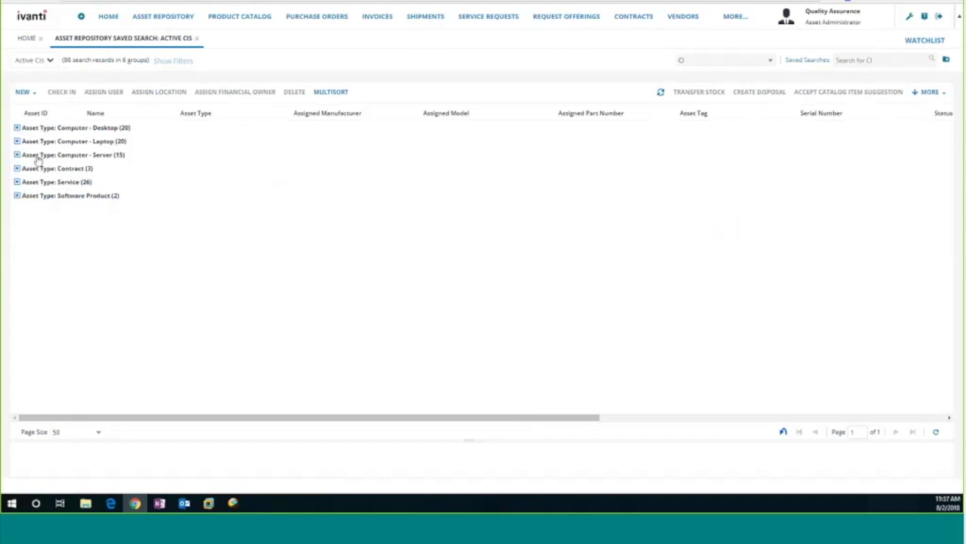
pyautogui.click(16, 128)
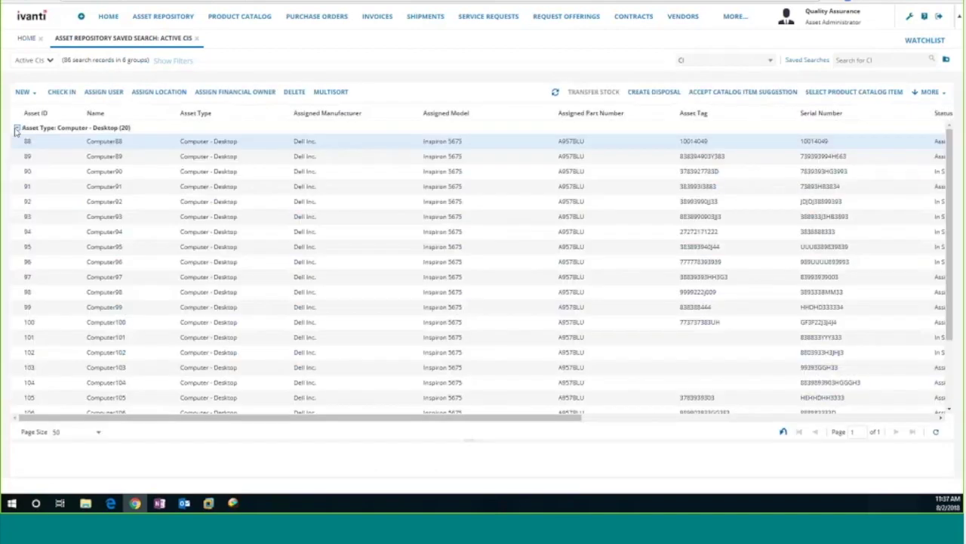
pyautogui.scroll(-2, 114, 211)
pyautogui.doubleClick(162, 220)
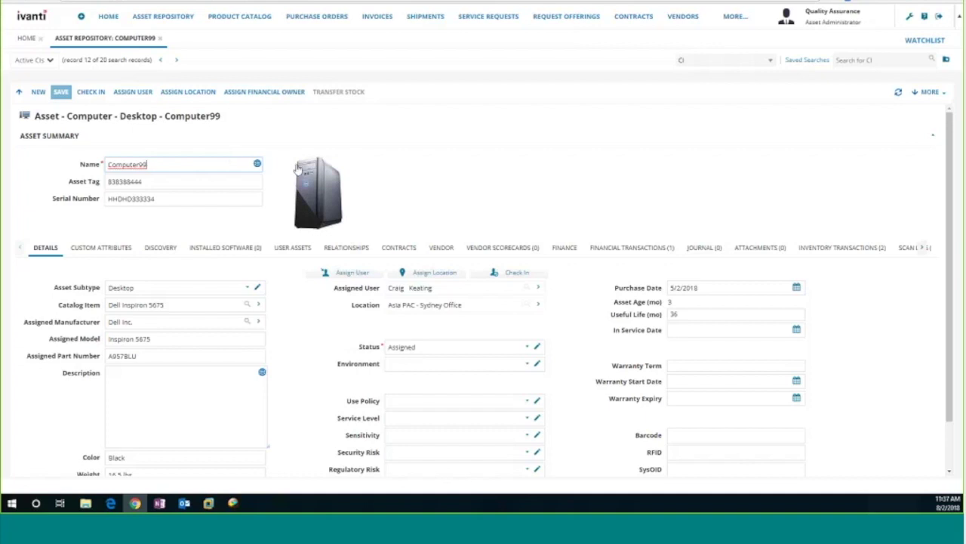
# - Examine Computer99's details, catalog item and discovery information, and look over the additional workspace objects
pyautogui.scroll(-1, 47, 248)
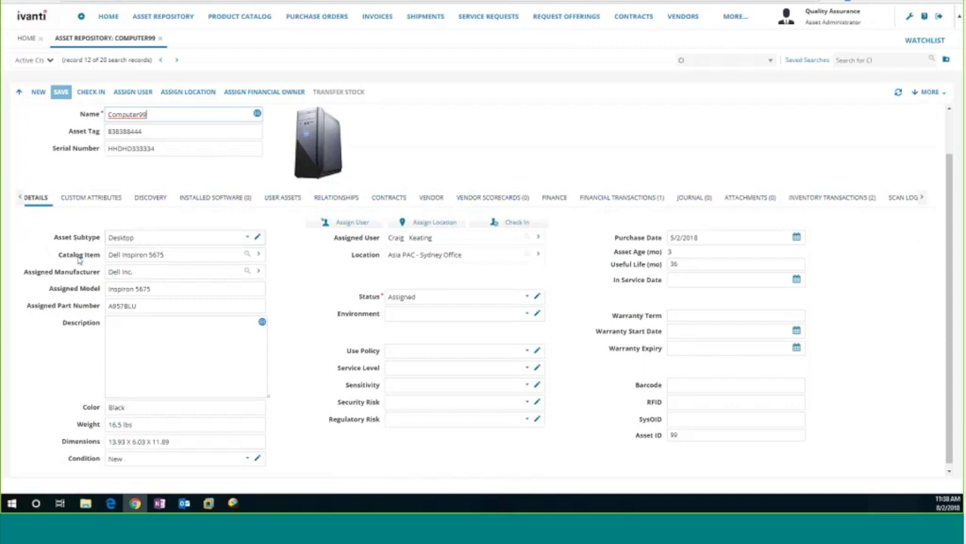
pyautogui.moveTo(192, 254); pyautogui.dragTo(97, 254)
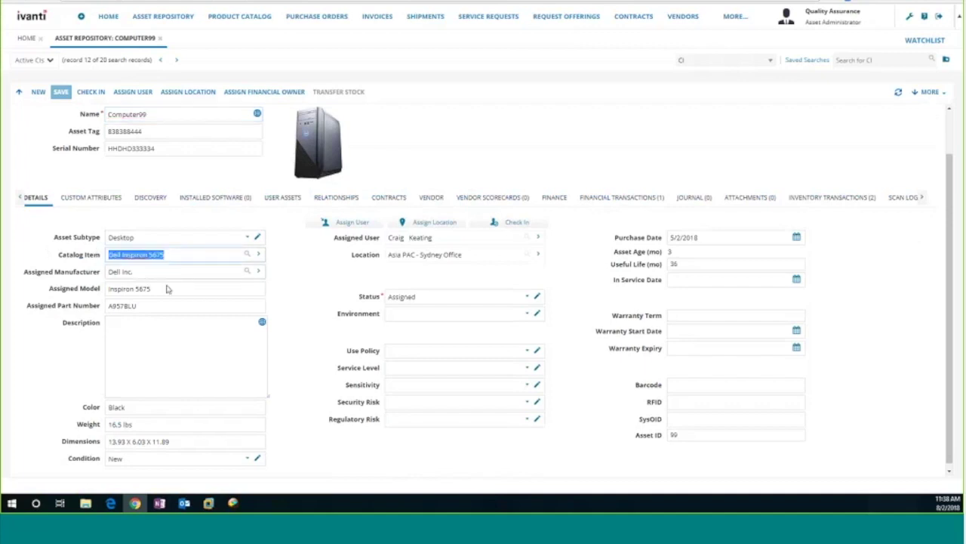
pyautogui.click(294, 262)
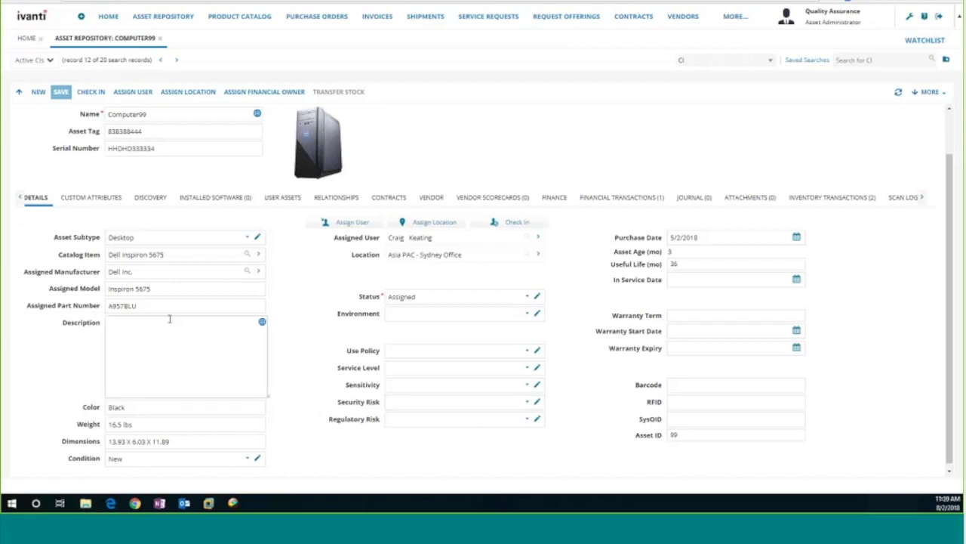
pyautogui.click(150, 198)
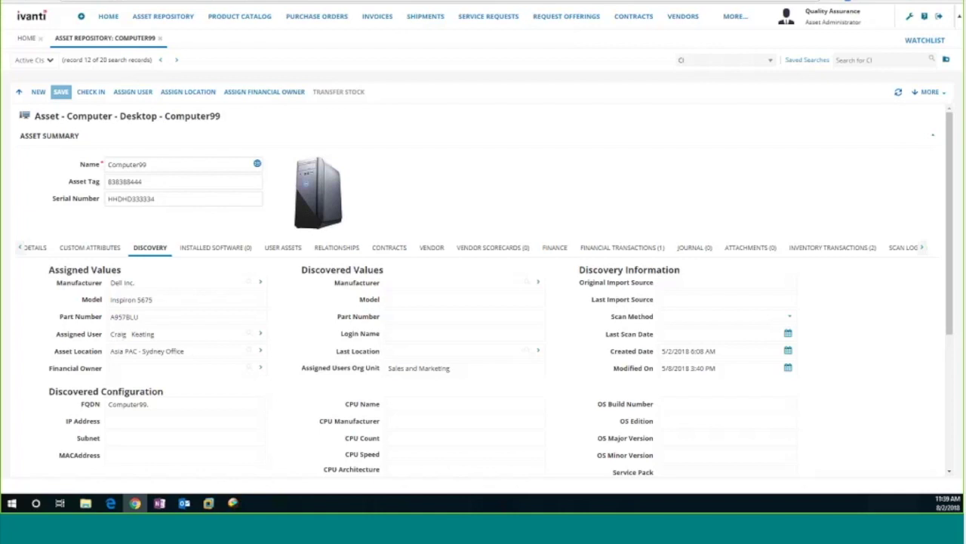
pyautogui.click(734, 16)
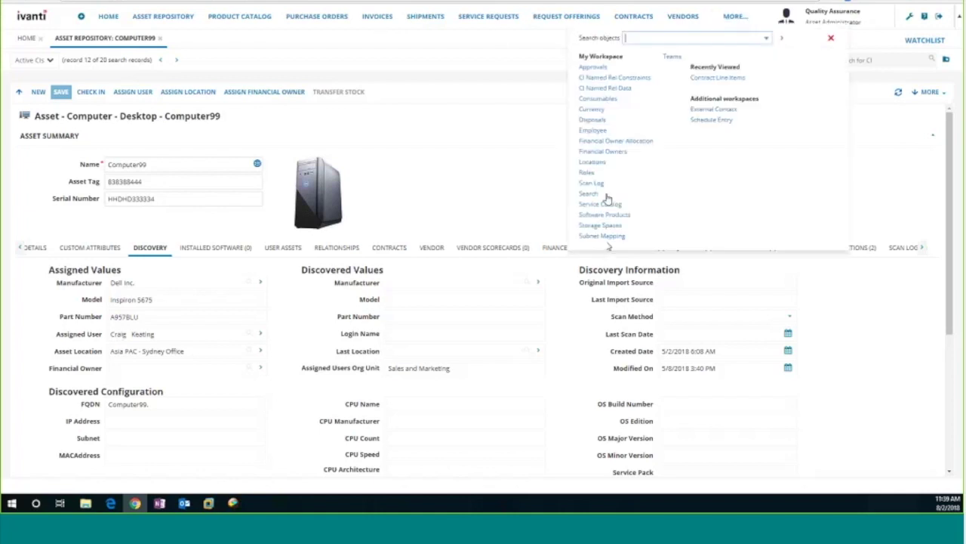
pyautogui.click(444, 192)
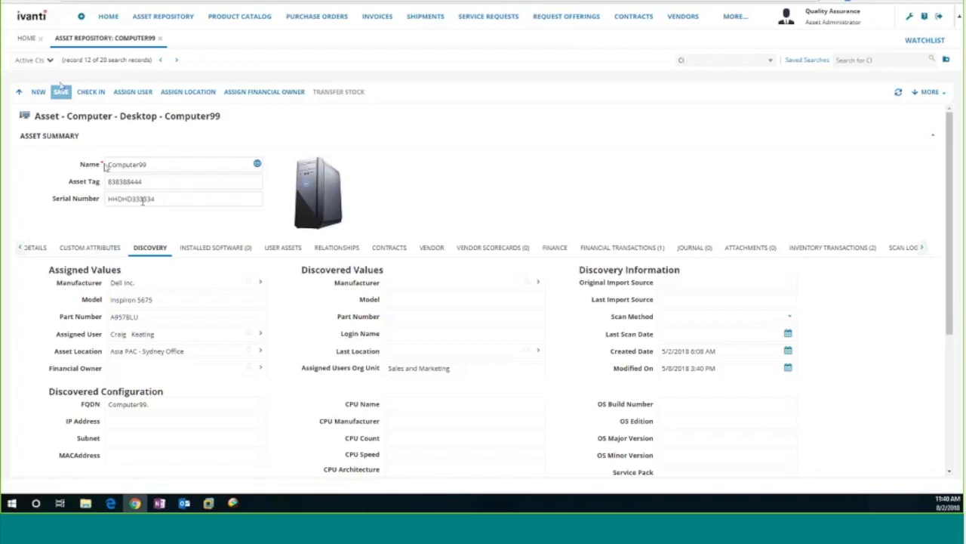
pyautogui.click(133, 93)
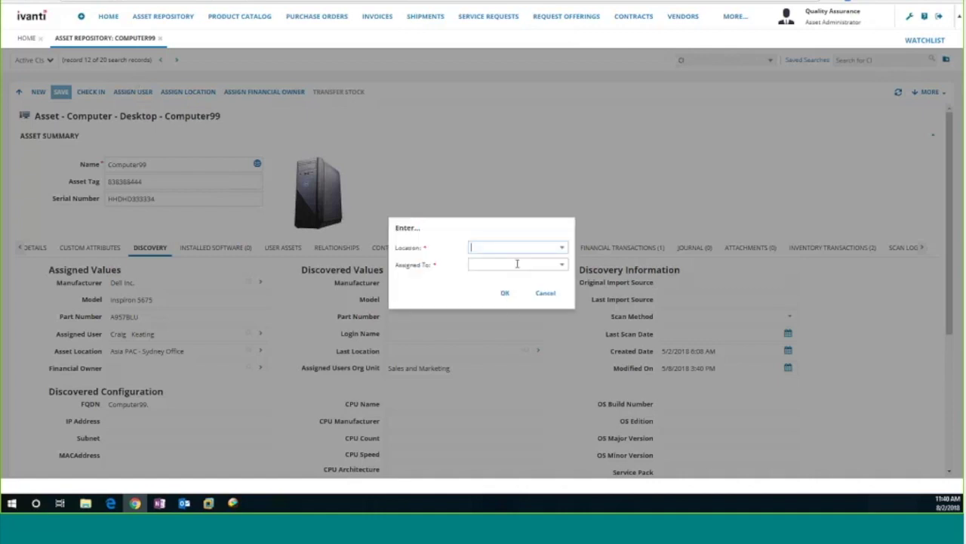
pyautogui.click(563, 249)
pyautogui.scroll(-4, 494, 308)
pyautogui.click(424, 283)
pyautogui.click(563, 266)
pyautogui.scroll(-6, 496, 325)
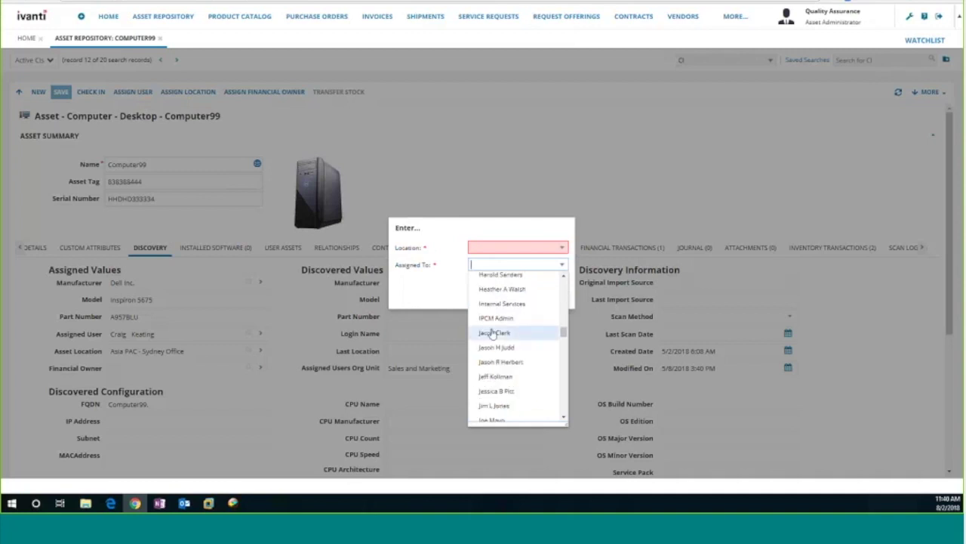
pyautogui.click(423, 285)
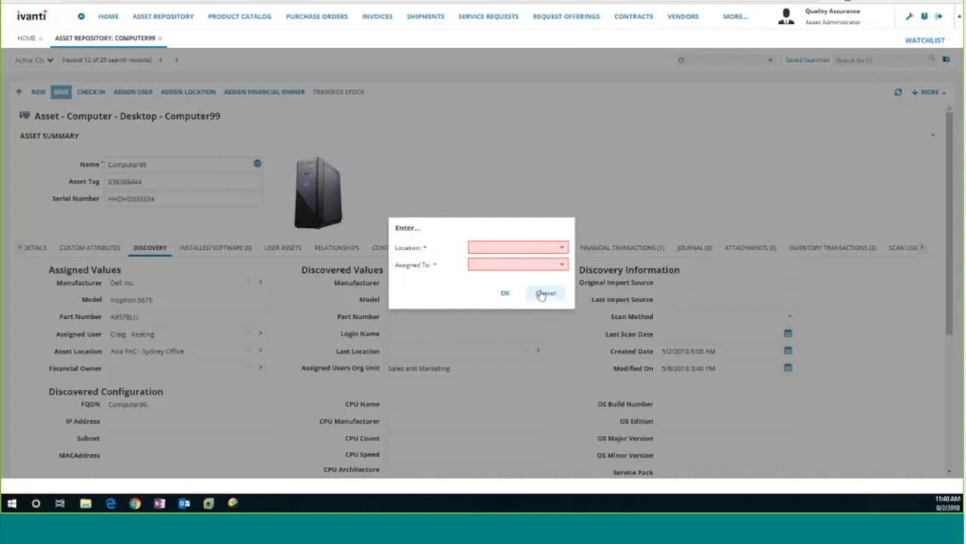
pyautogui.click(536, 267)
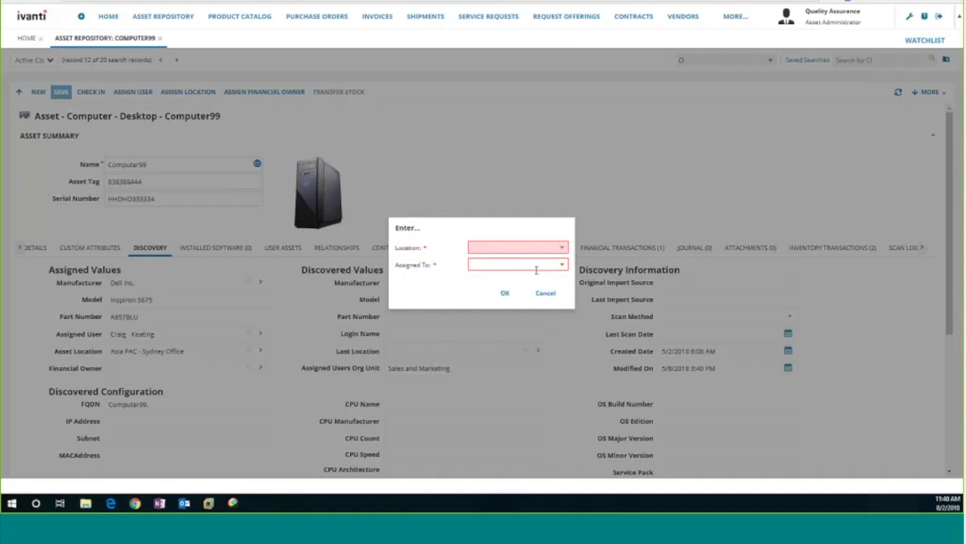
pyautogui.click(545, 293)
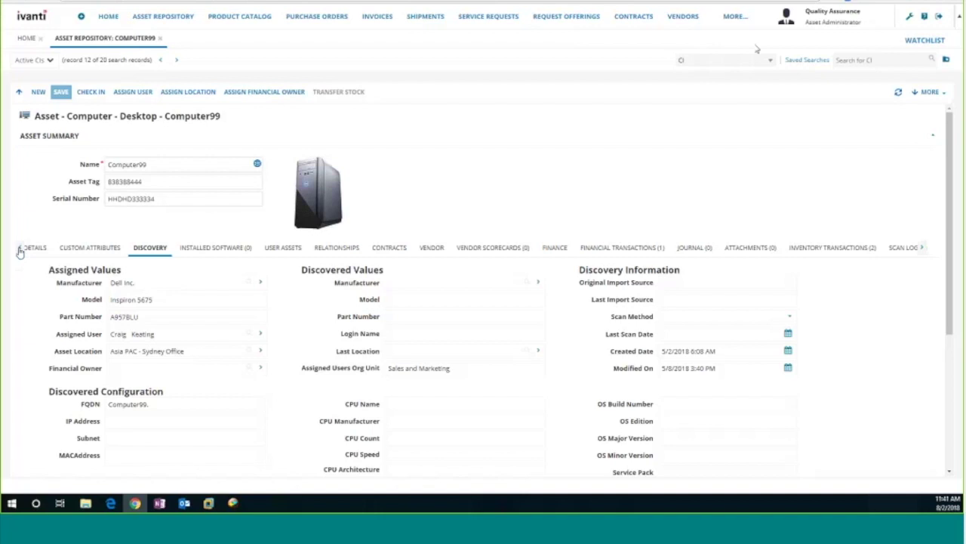
# - Open the data import connections in the administration settings and review the AM Excel connections for assets, contracts and related records
pyautogui.click(736, 16)
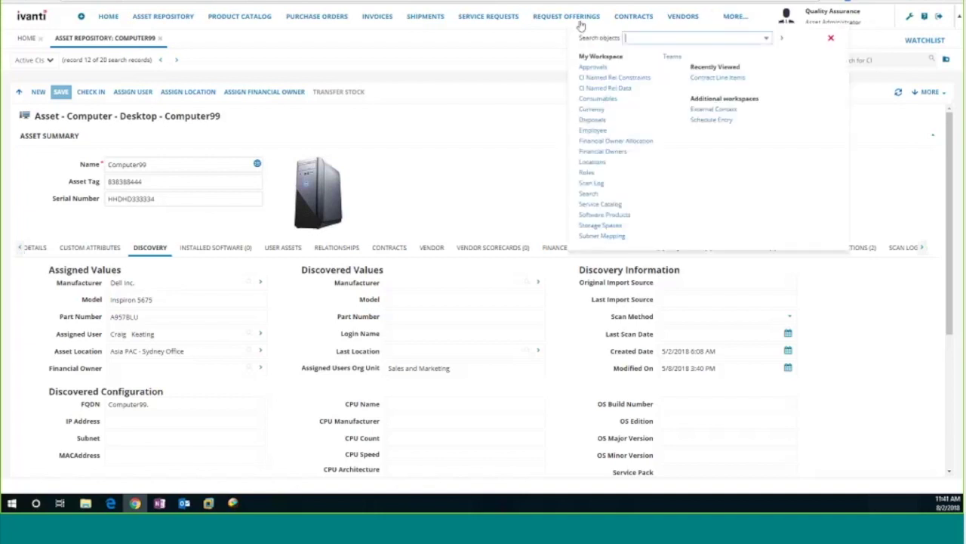
pyautogui.click(910, 19)
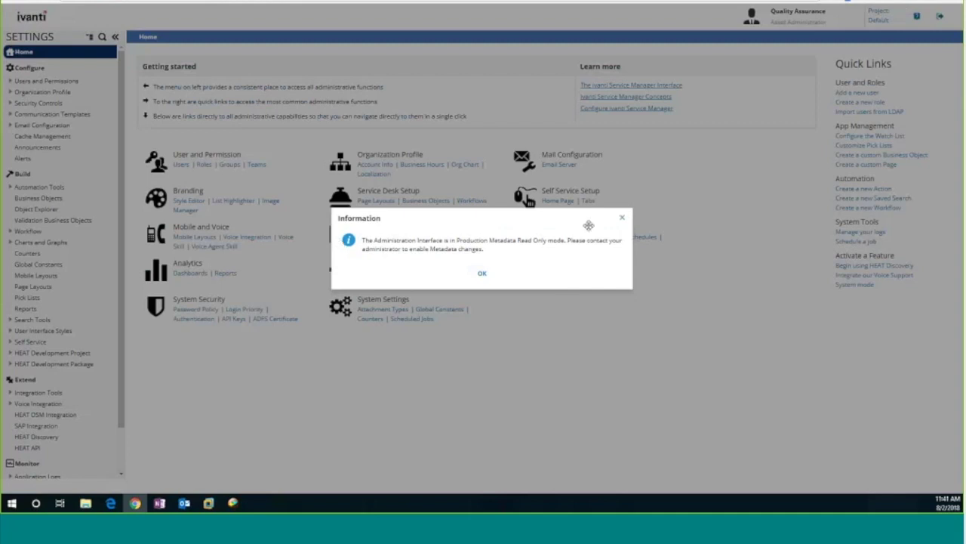
pyautogui.click(623, 217)
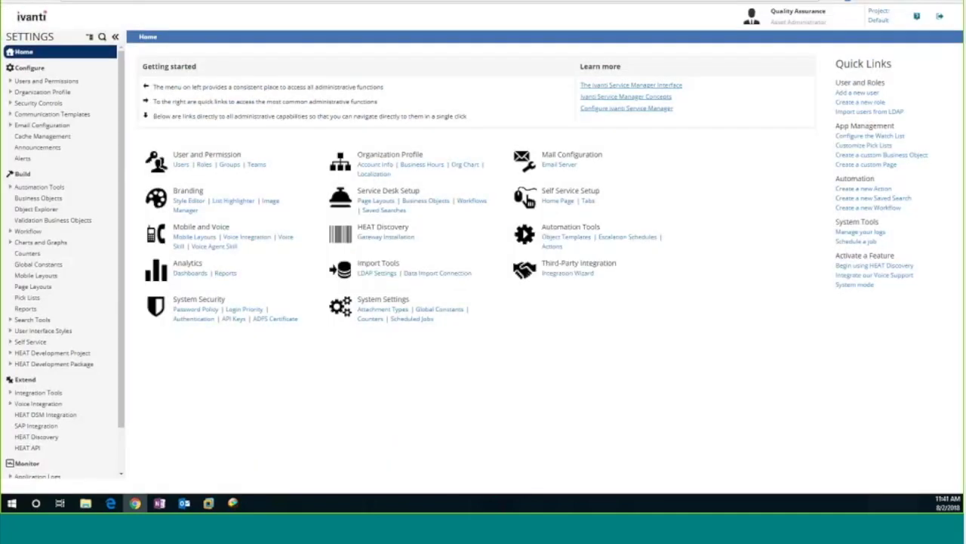
pyautogui.click(10, 393)
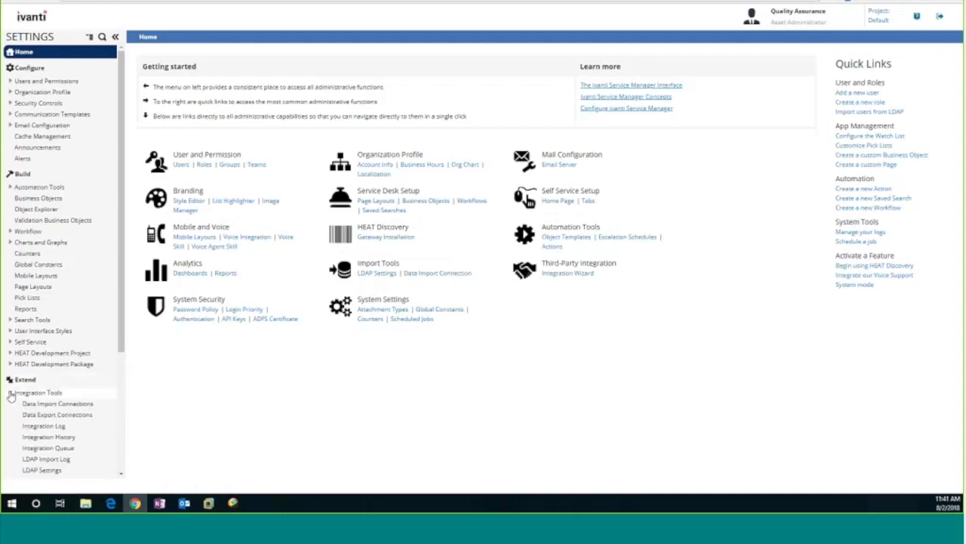
pyautogui.click(57, 403)
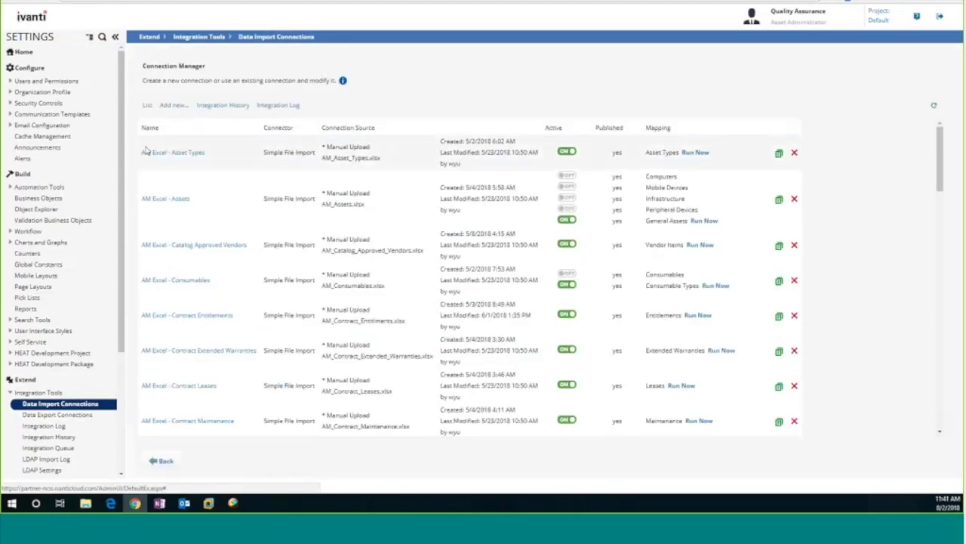
pyautogui.scroll(-1, 189, 232)
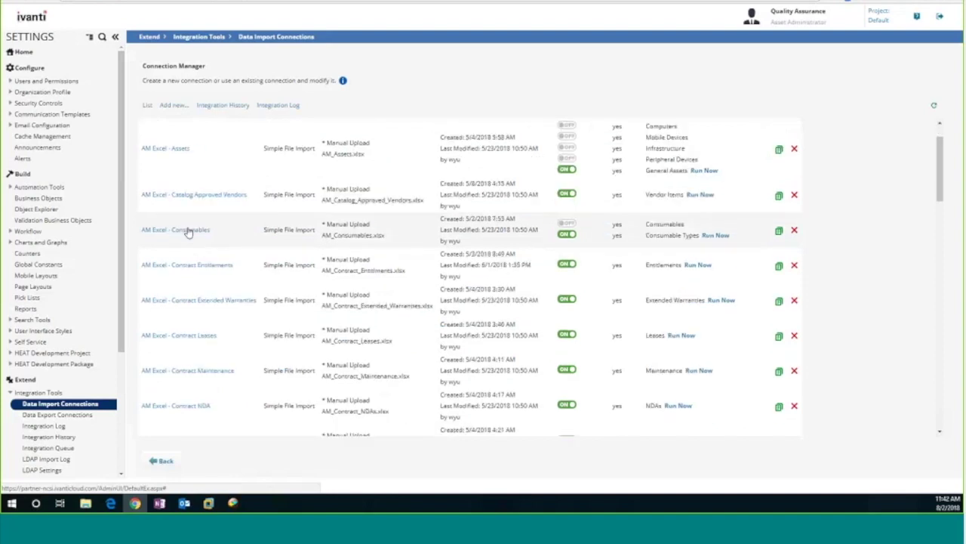
pyautogui.scroll(-4, 189, 233)
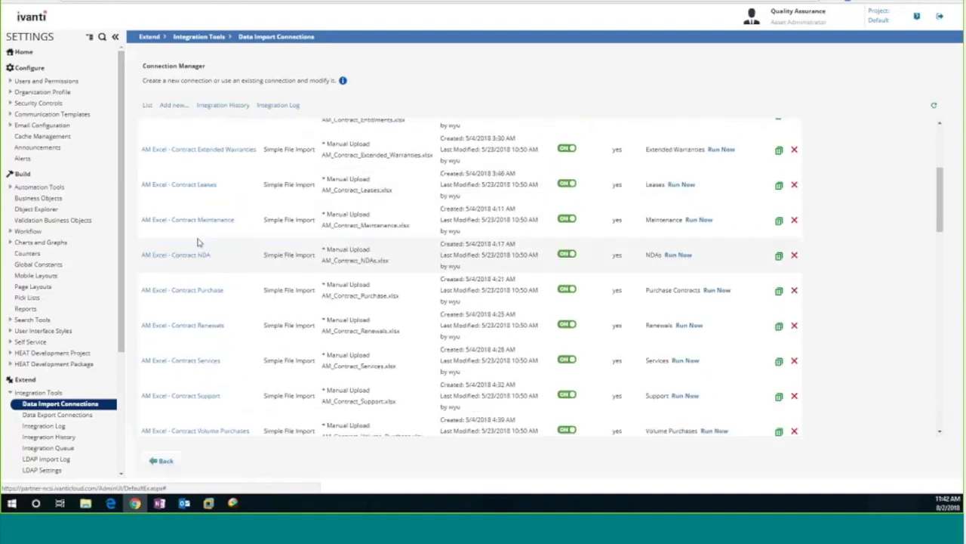
pyautogui.scroll(-4, 194, 237)
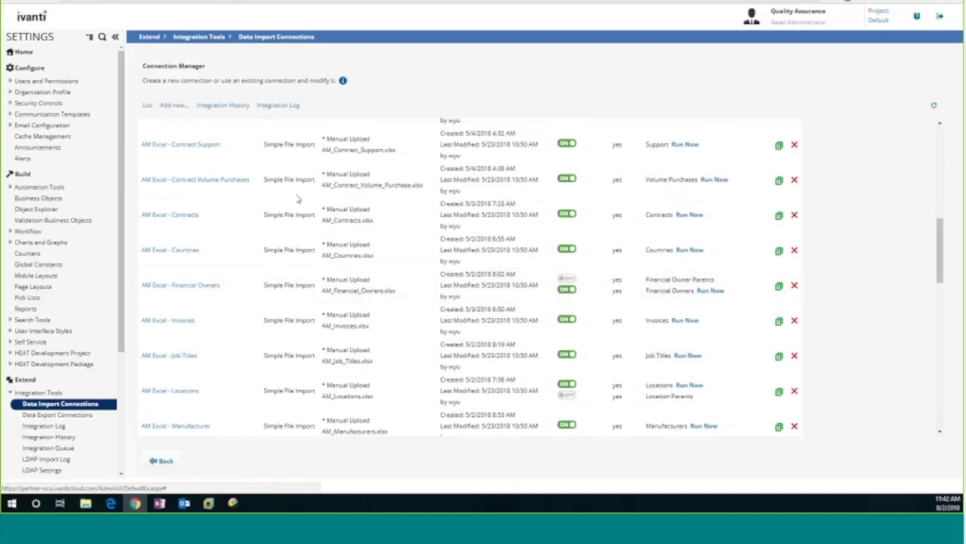
pyautogui.scroll(3, 341, 280)
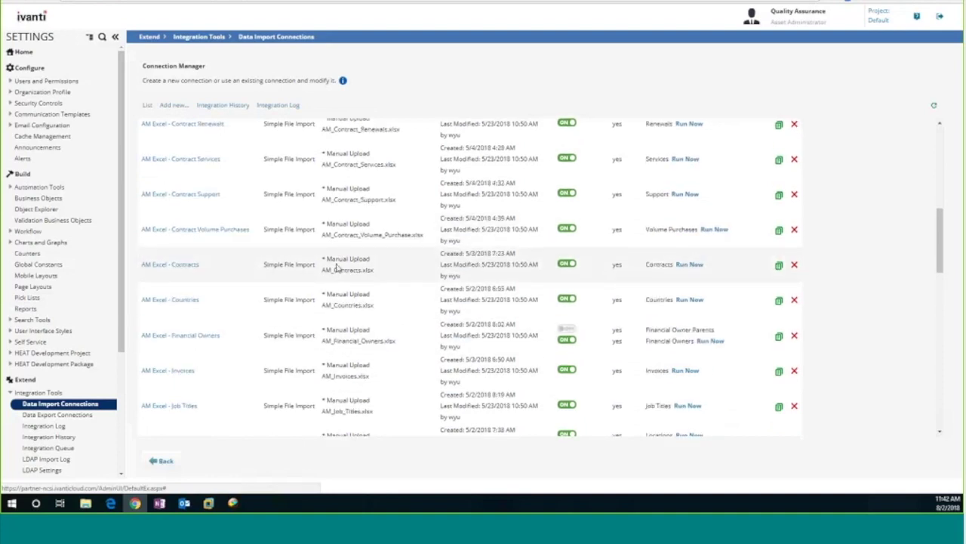
pyautogui.scroll(5, 340, 280)
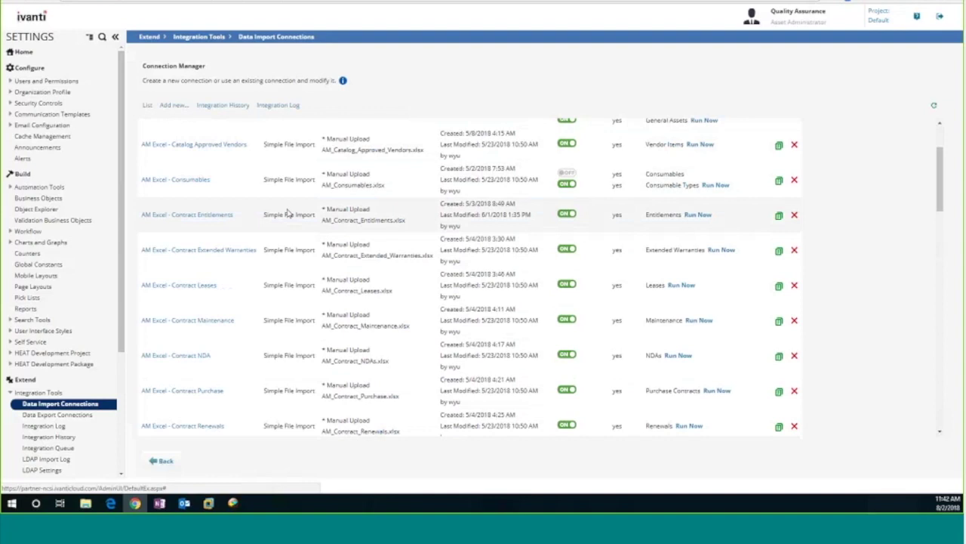
pyautogui.scroll(2, 334, 177)
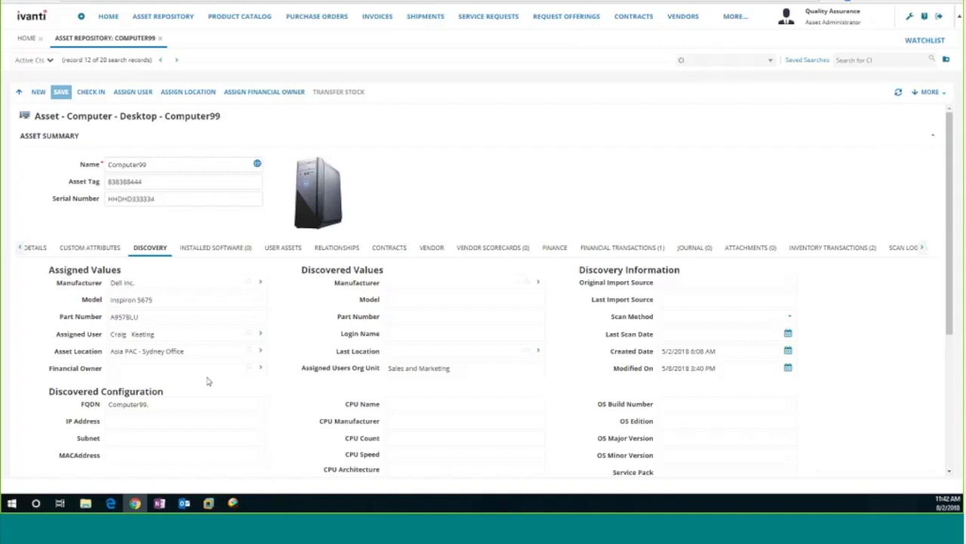
# - Review the installed software, user assets and upstream and downstream relationships of Computer99
pyautogui.click(214, 248)
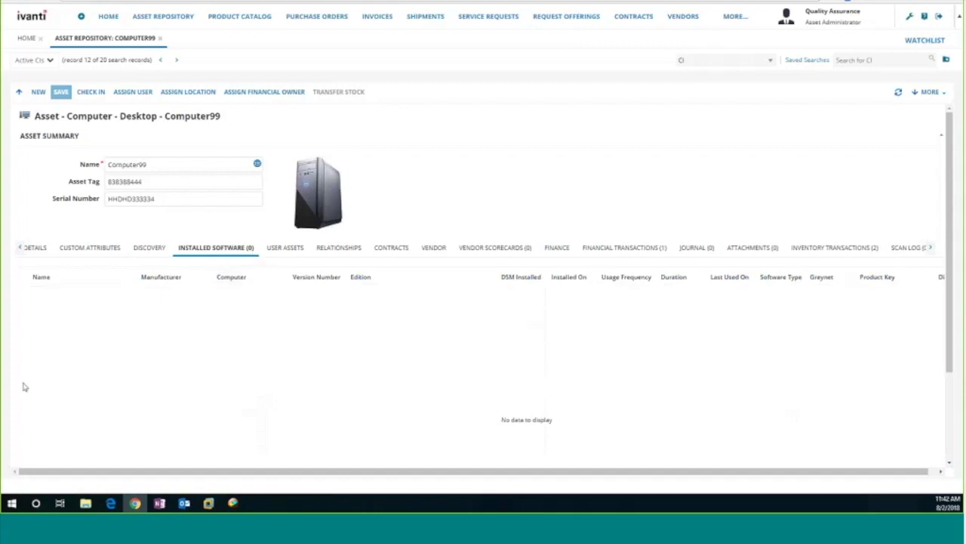
pyautogui.click(283, 250)
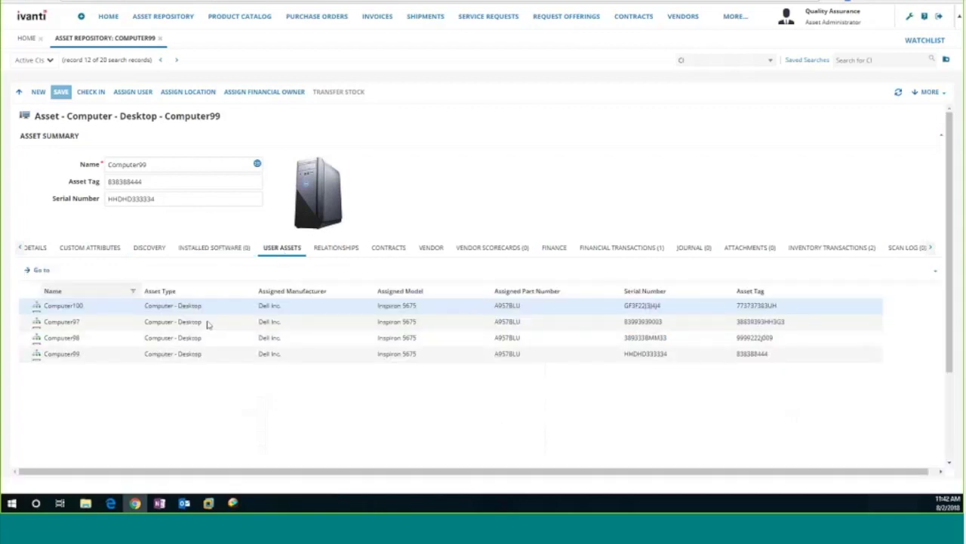
pyautogui.scroll(-3, 187, 330)
pyautogui.scroll(3, 187, 330)
pyautogui.click(336, 249)
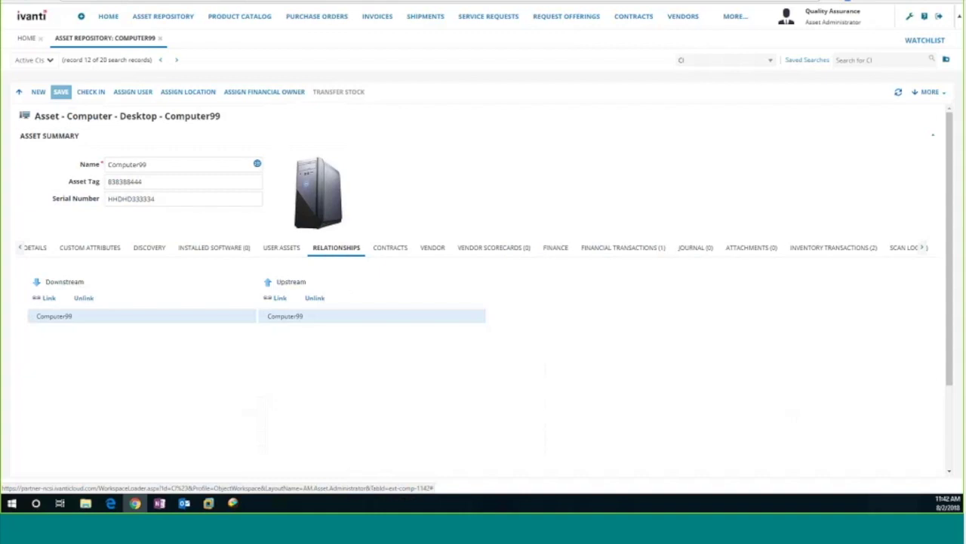
# - Link the contract line item named Purchase, with end date 5/30/2020, to Computer99
pyautogui.click(391, 248)
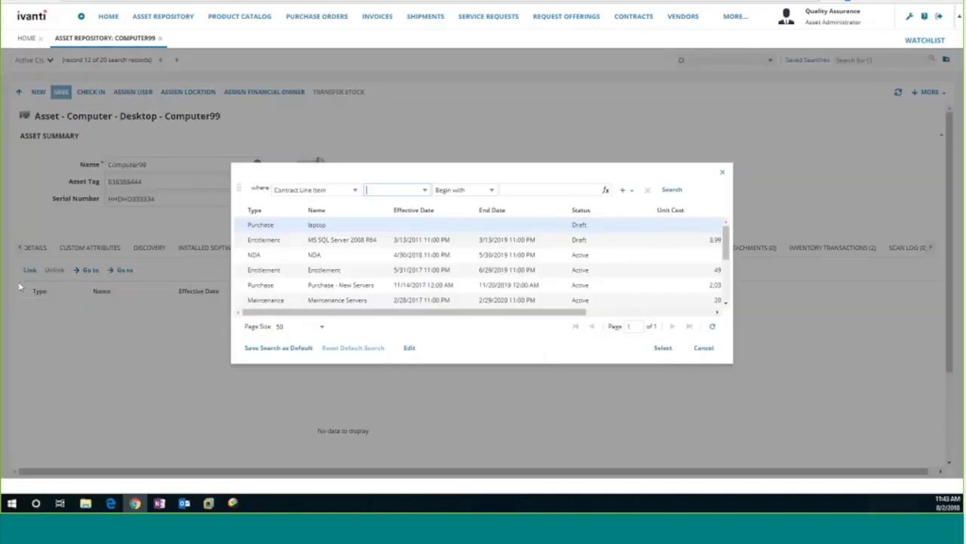
pyautogui.scroll(-3, 323, 246)
pyautogui.doubleClick(321, 240)
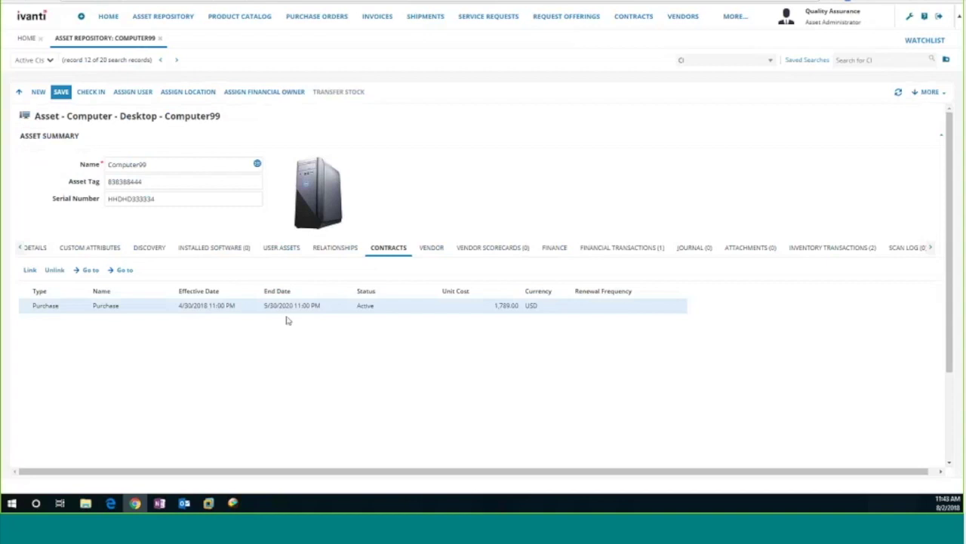
# - Review Computer99's vendor details and start a new vendor scorecard with Communication Acceptable, Reliability Good and Quality Good
pyautogui.click(430, 251)
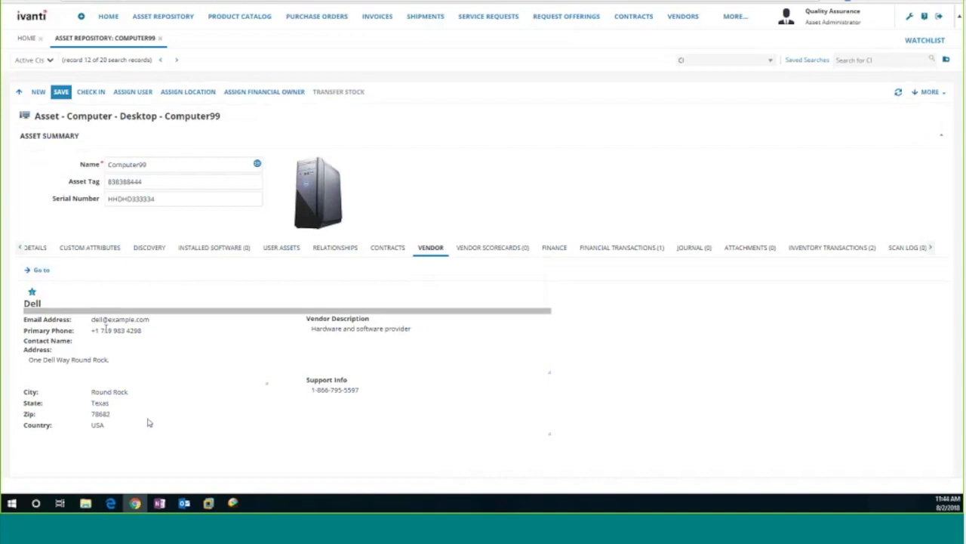
pyautogui.click(504, 252)
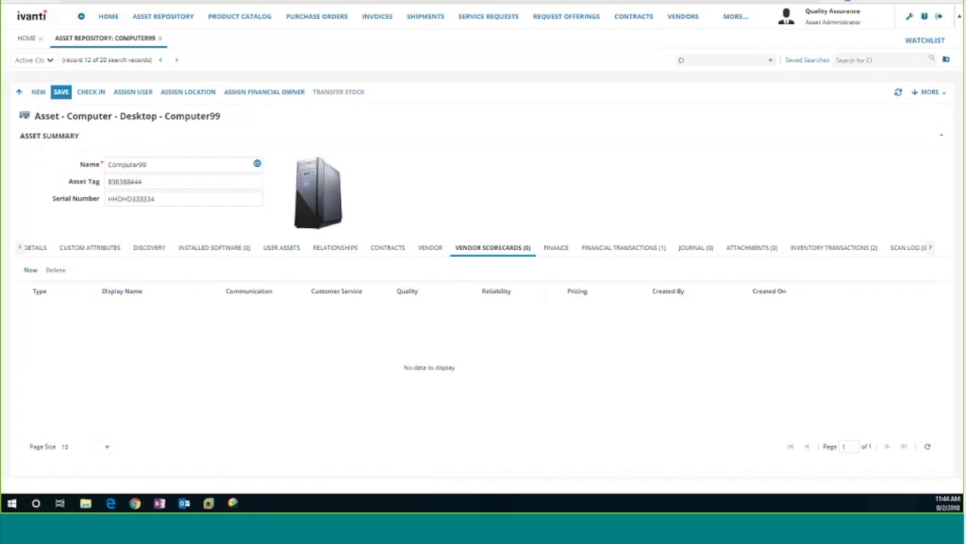
pyautogui.click(24, 276)
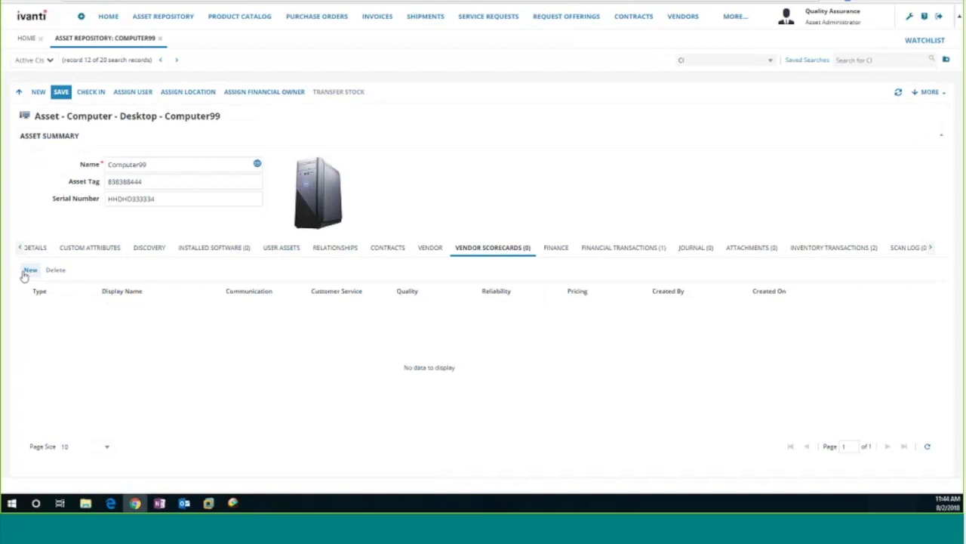
pyautogui.click(29, 270)
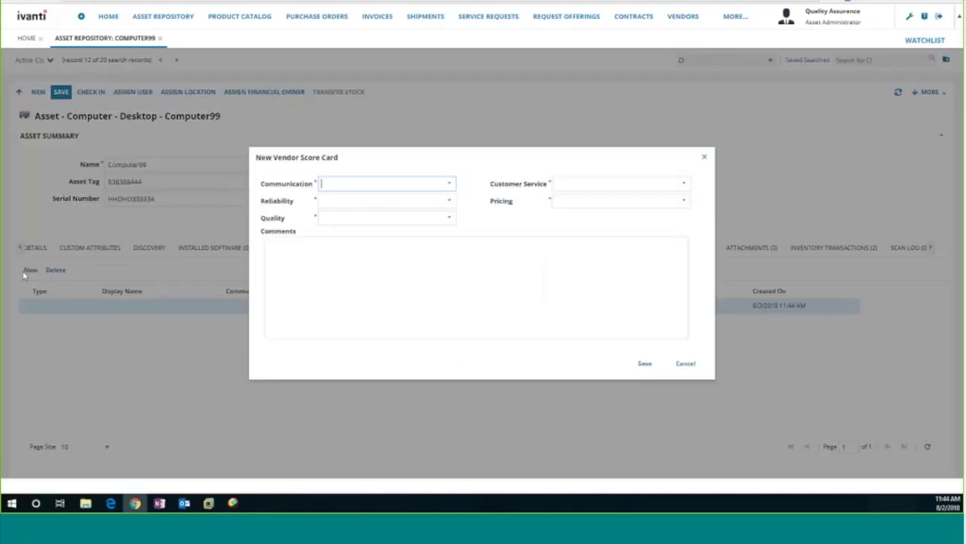
pyautogui.click(448, 185)
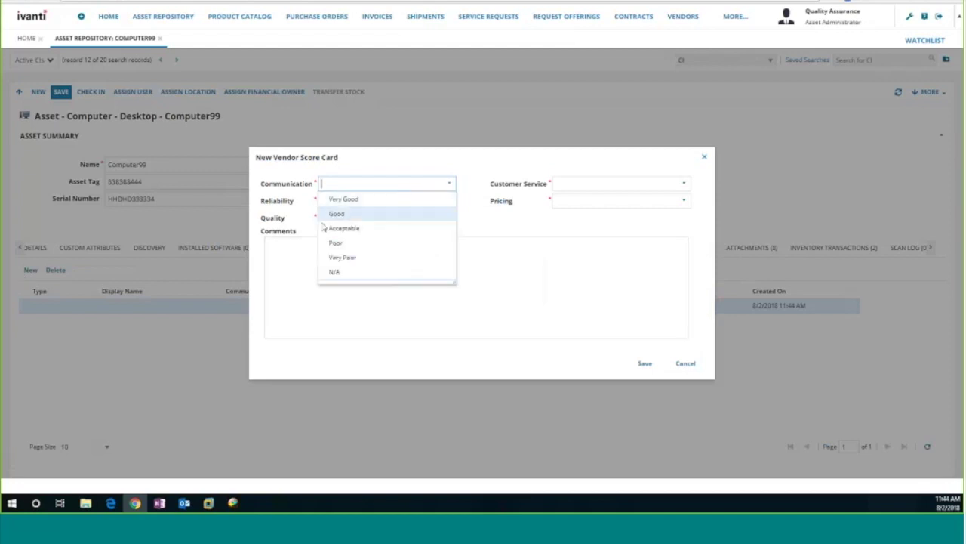
pyautogui.click(333, 230)
pyautogui.click(390, 199)
pyautogui.click(450, 201)
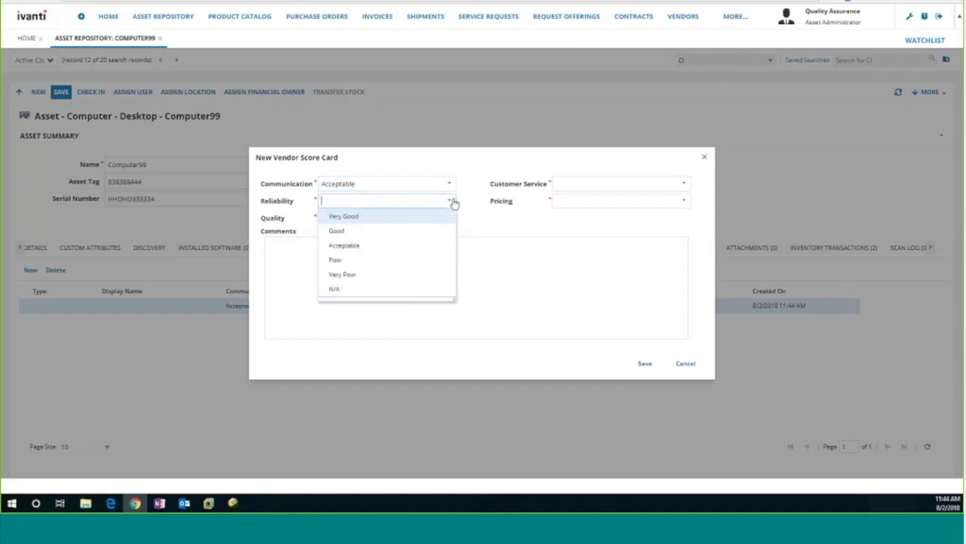
pyautogui.click(348, 231)
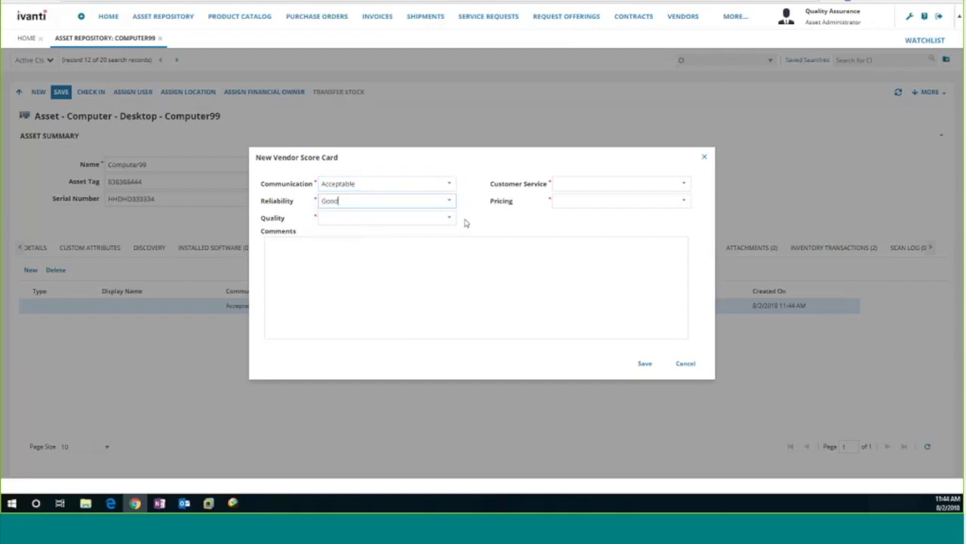
pyautogui.click(447, 219)
pyautogui.click(341, 248)
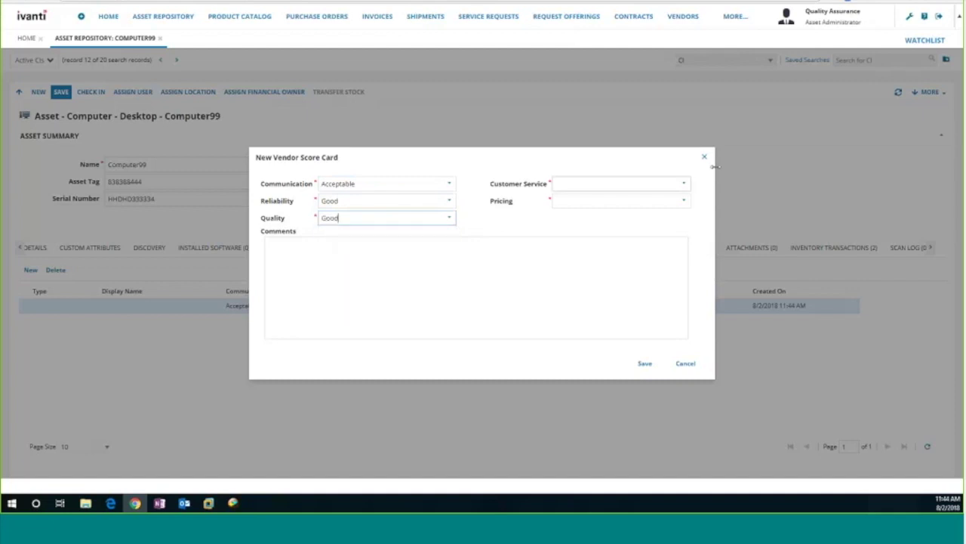
# - Rate Customer Service Good and Pricing Poor, add the comment "Overall good", and save the vendor scorecard
pyautogui.click(684, 183)
pyautogui.click(572, 214)
pyautogui.click(687, 200)
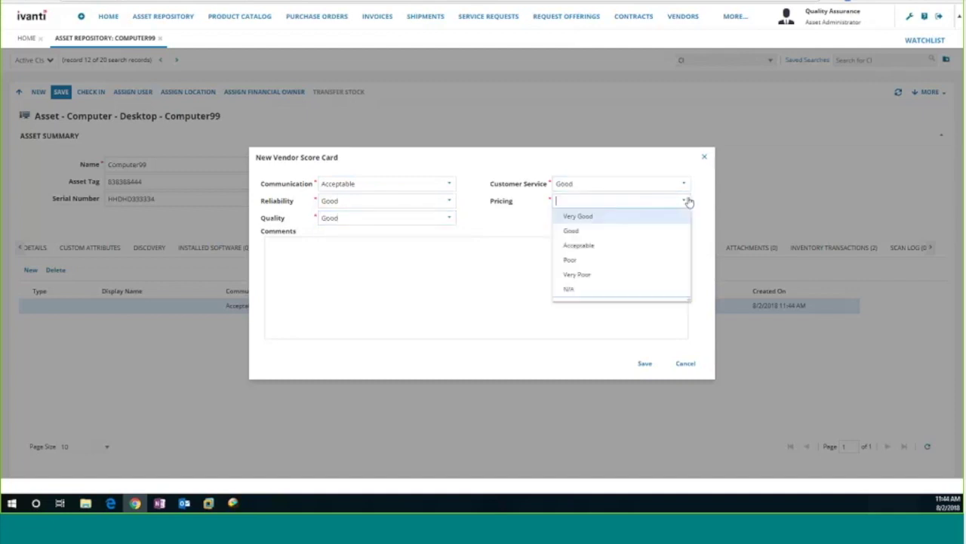
pyautogui.click(579, 261)
pyautogui.click(284, 260)
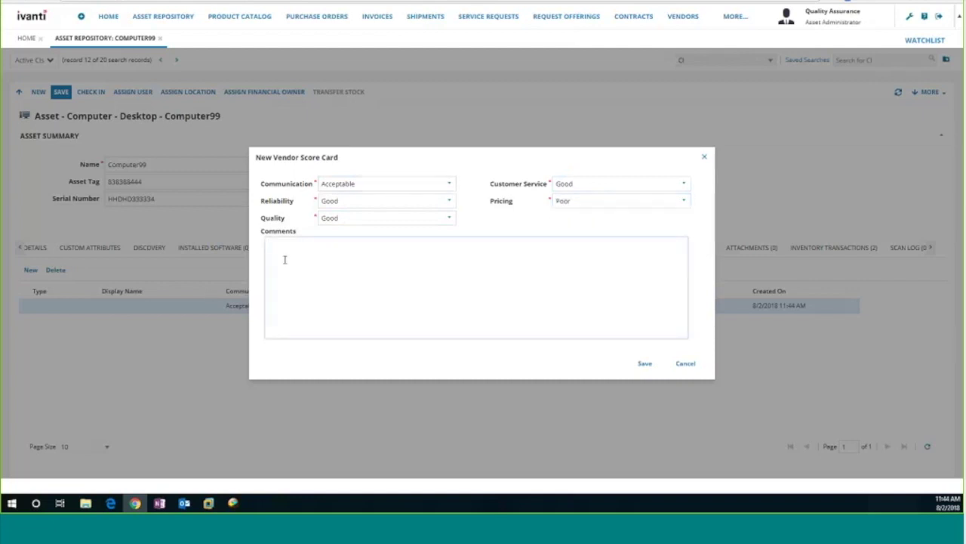
pyautogui.write('Overall good')
pyautogui.click(641, 364)
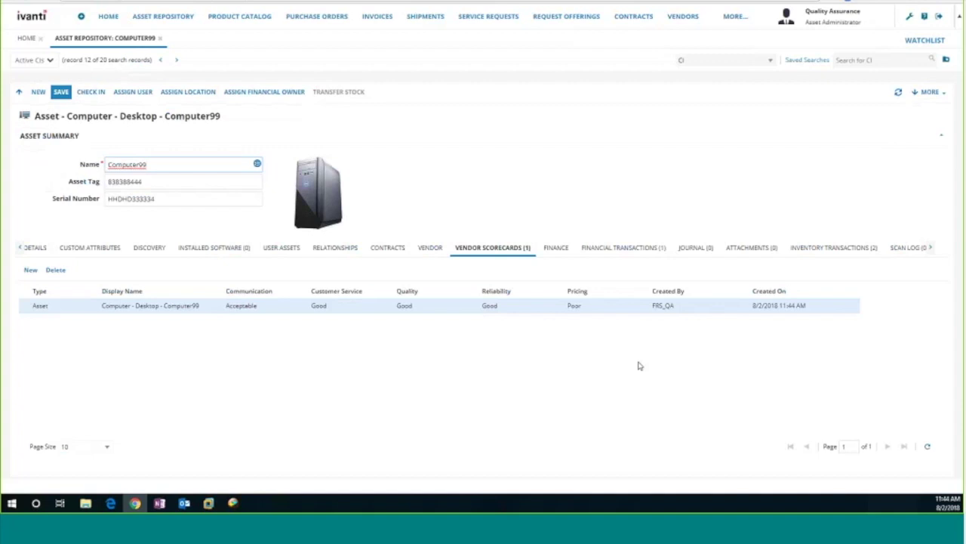
# - Open the Vendor Score Card dashboard, look over the available dashboards and review the vendor performance ratings
pyautogui.click(25, 39)
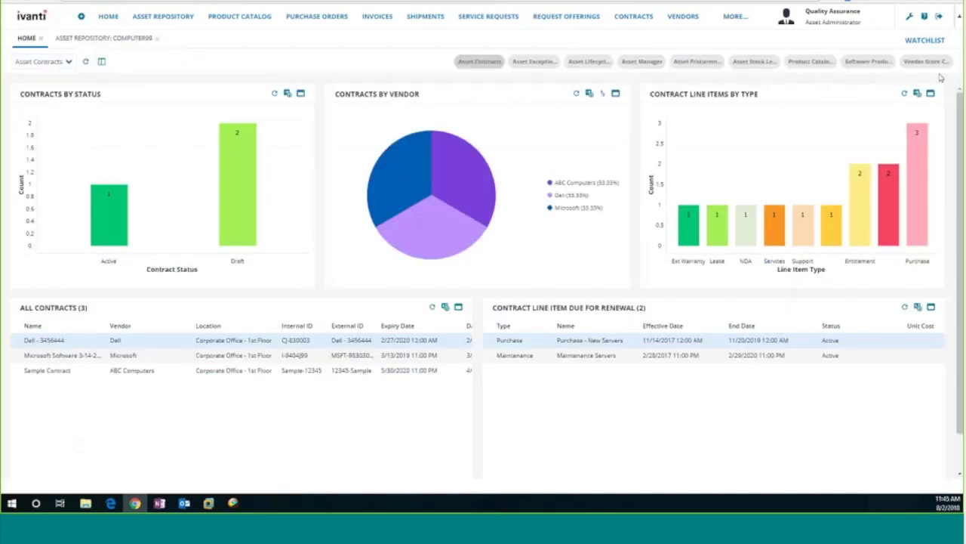
pyautogui.click(934, 65)
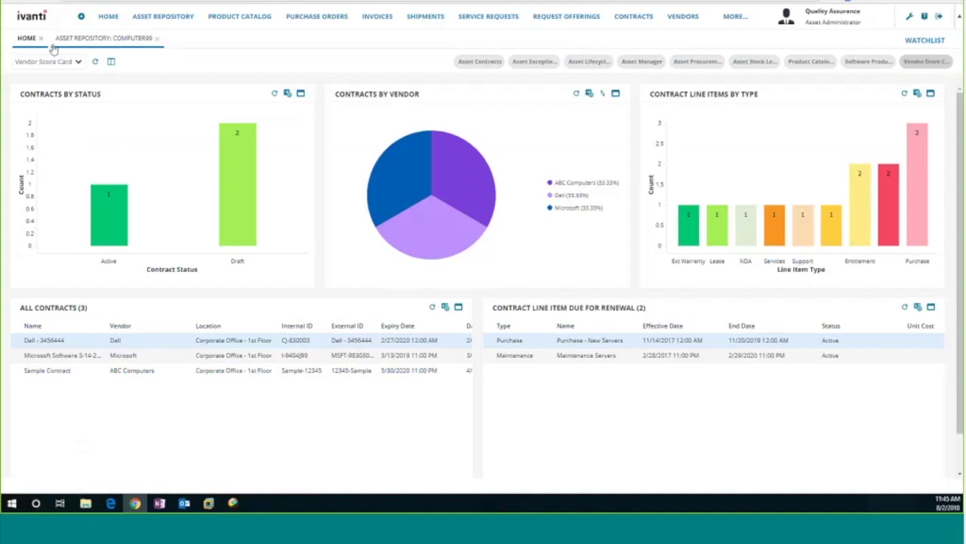
pyautogui.click(77, 63)
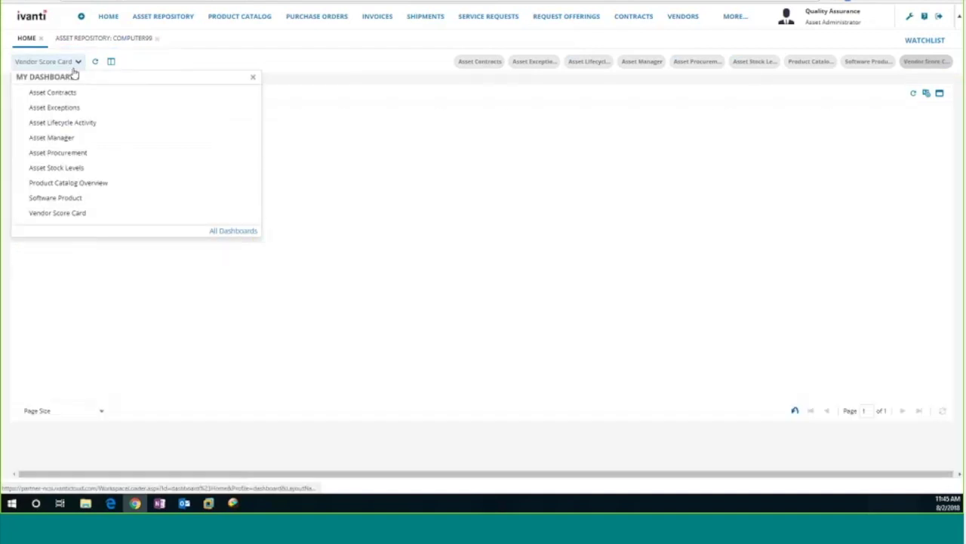
pyautogui.click(388, 85)
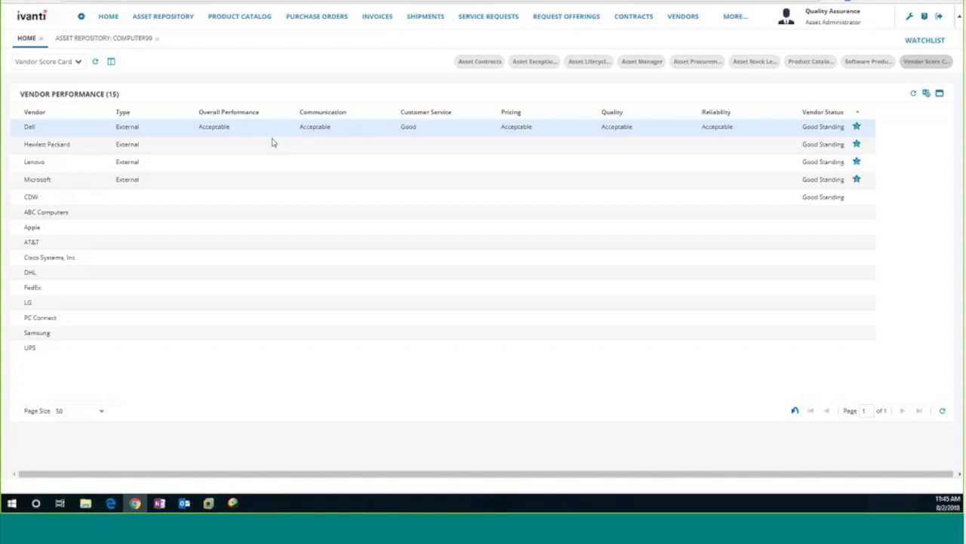
# - Return to the Computer99 record and review its finance details, financial transactions and custom attributes
pyautogui.click(113, 39)
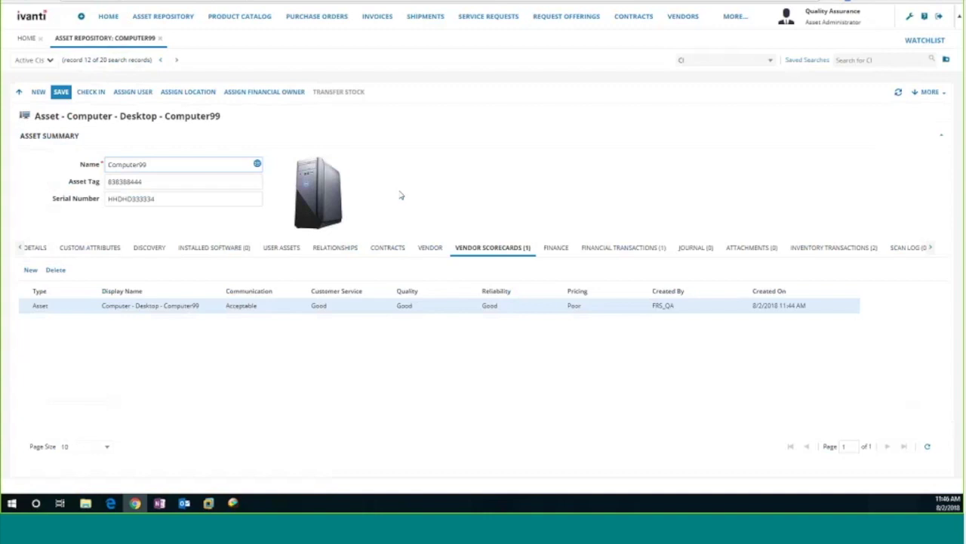
pyautogui.click(561, 253)
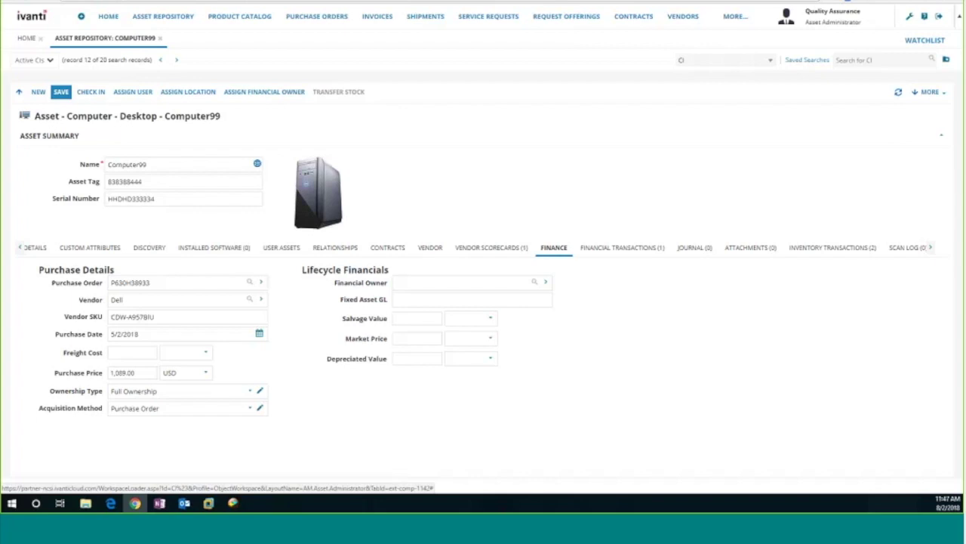
pyautogui.click(608, 248)
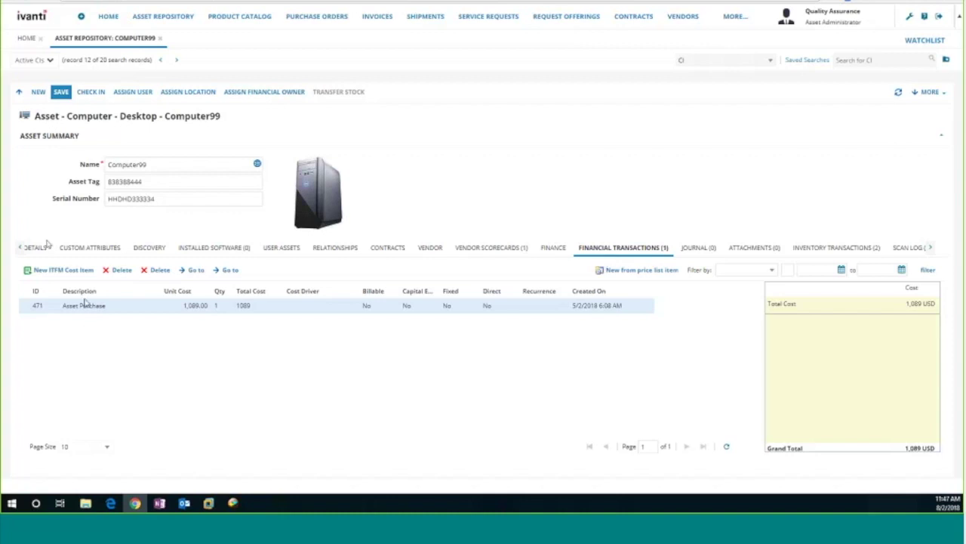
pyautogui.click(87, 249)
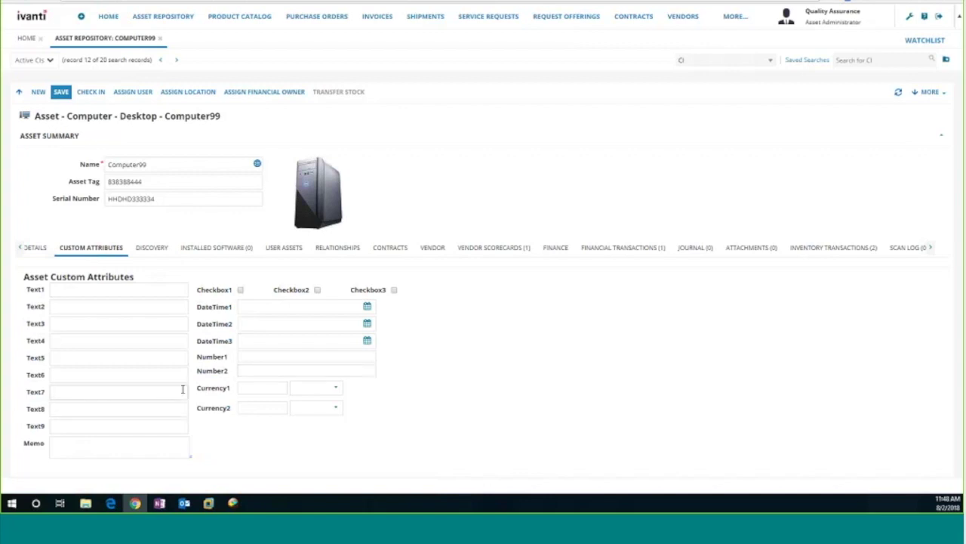
pyautogui.click(18, 250)
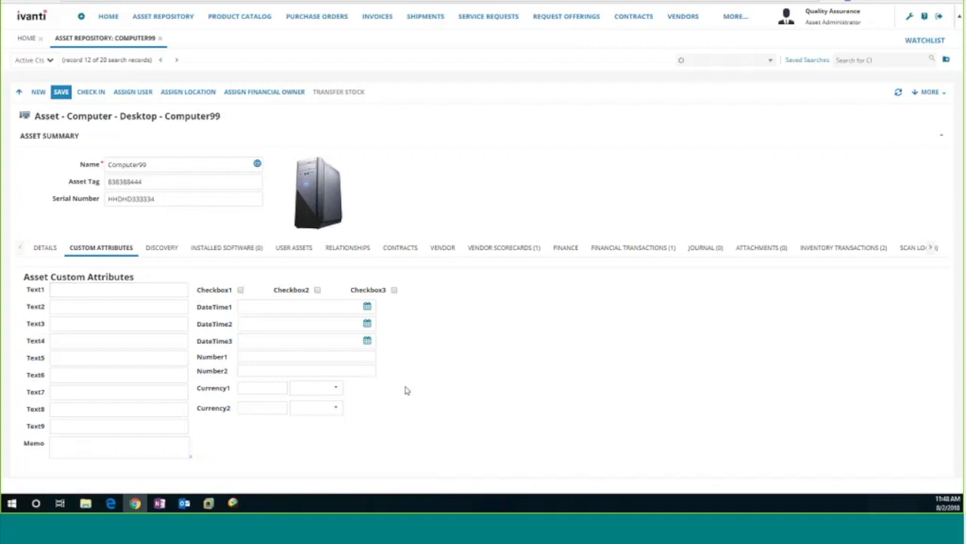
# - Open Dell Inspiron 17 5000 from the product catalog's standard products and examine its item details and linked assets
pyautogui.click(241, 16)
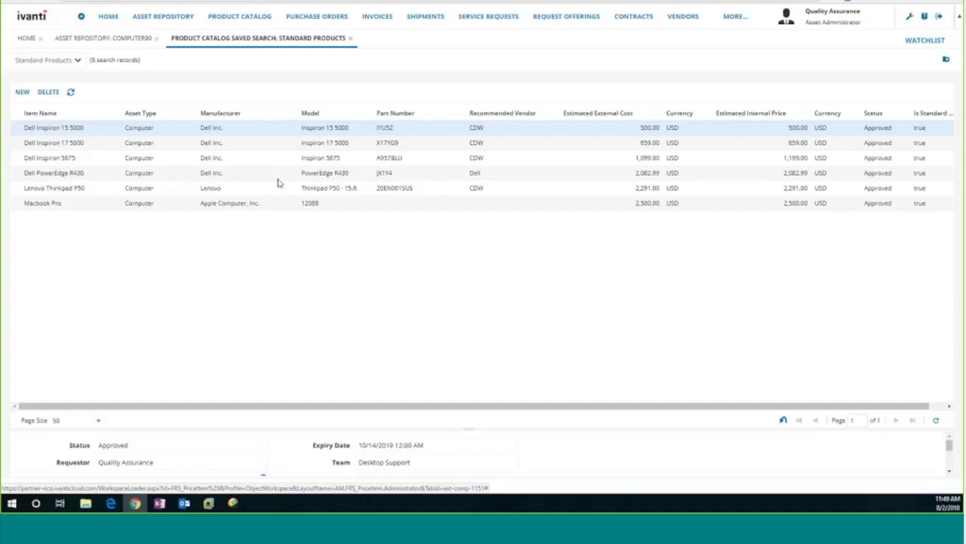
pyautogui.doubleClick(58, 143)
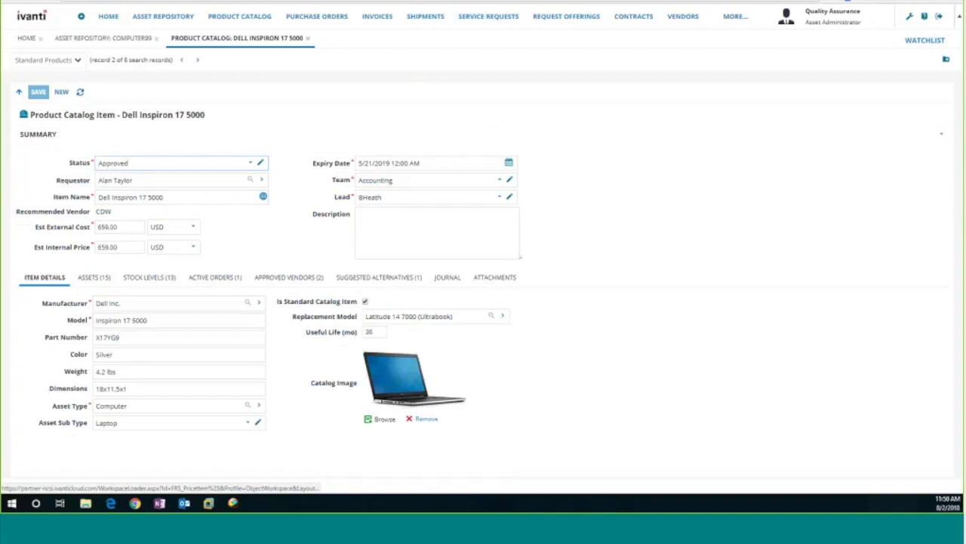
pyautogui.click(100, 277)
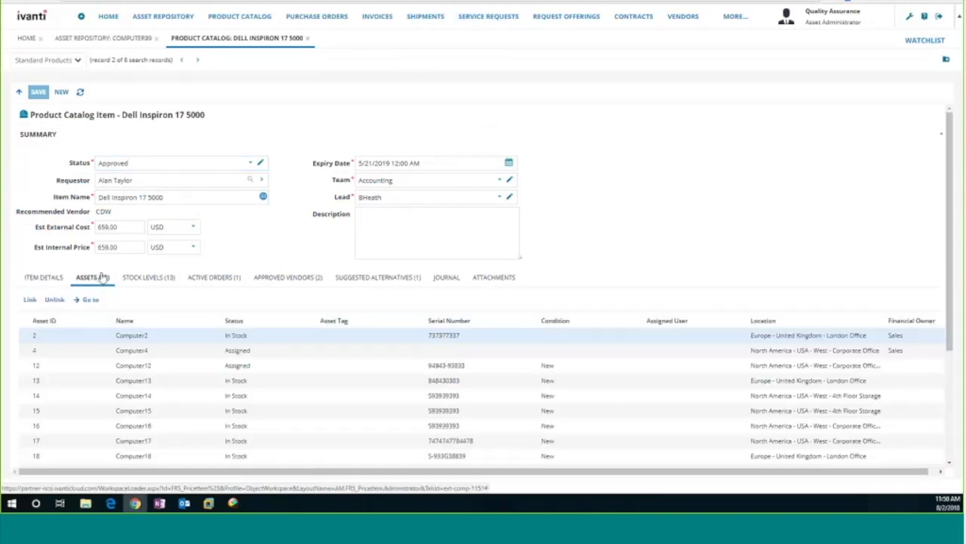
pyautogui.scroll(-3, 189, 367)
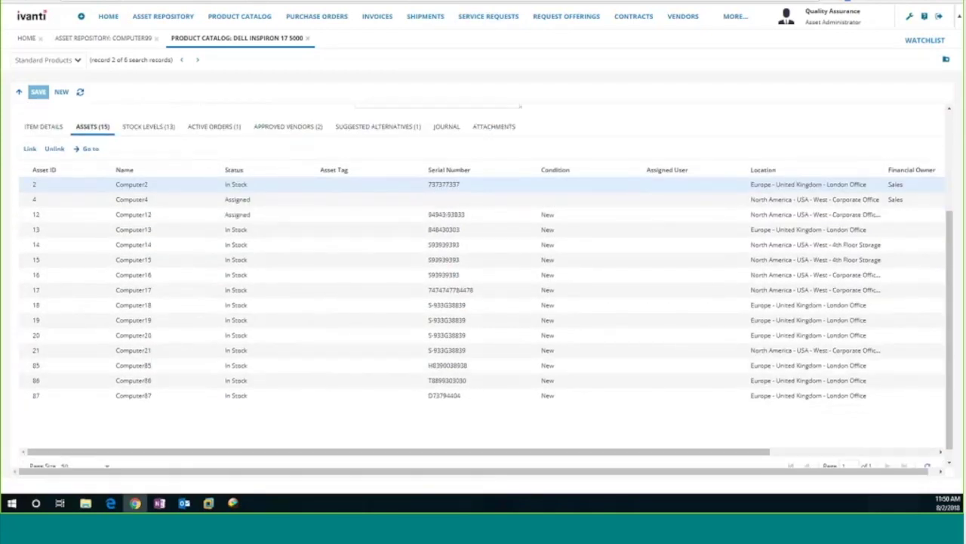
pyautogui.scroll(3, 183, 194)
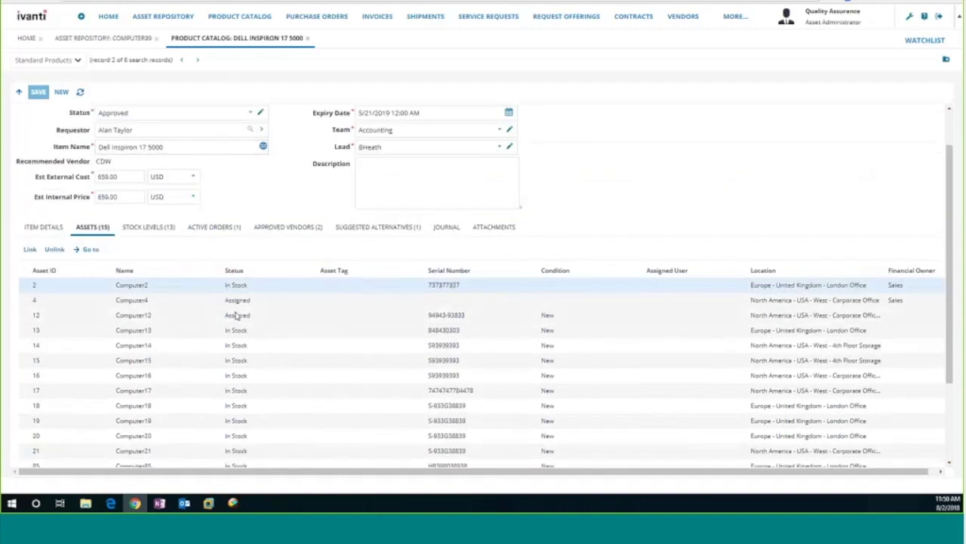
pyautogui.scroll(-3, 239, 345)
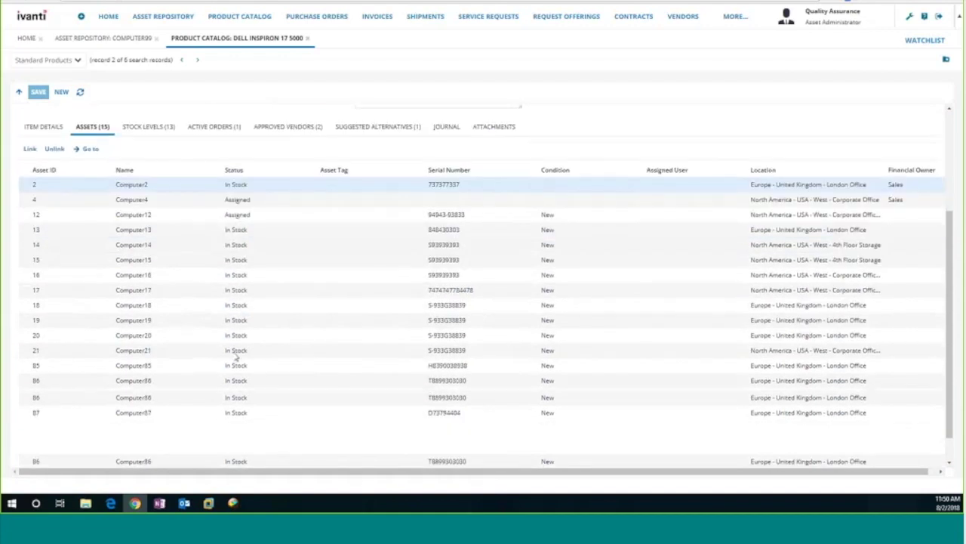
pyautogui.scroll(3, 237, 342)
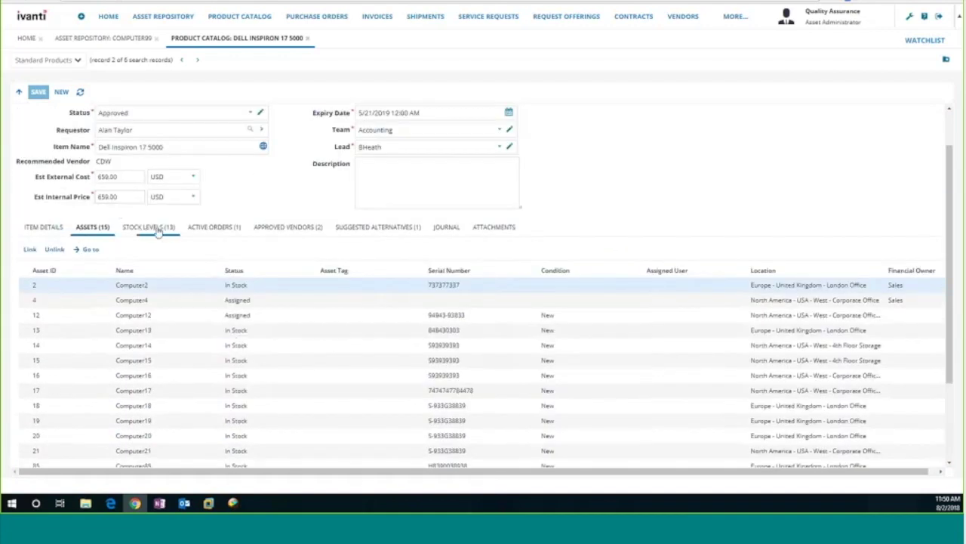
# - Check the Dell Inspiron 17 5000's stock levels, expanding the Corporate Office 1st Floor location, and review its active orders
pyautogui.click(158, 232)
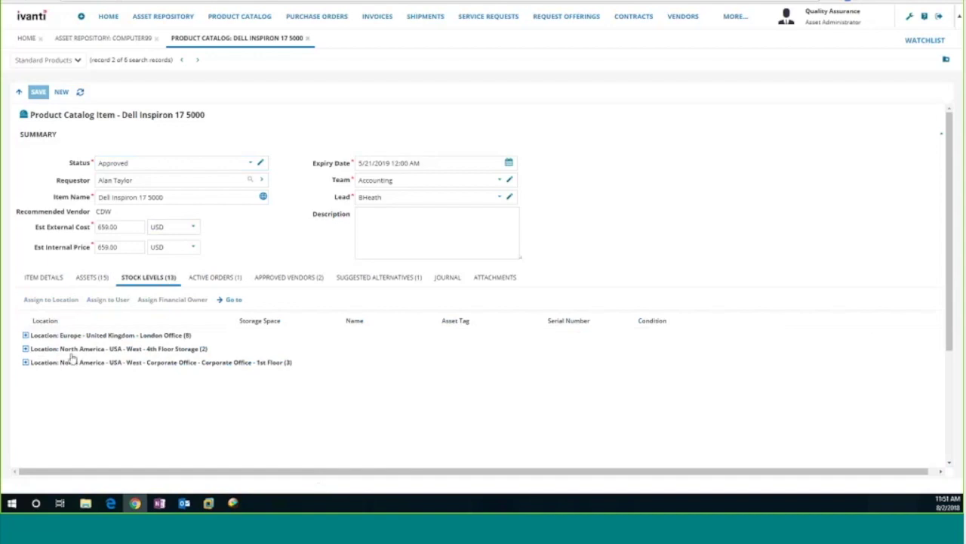
pyautogui.click(26, 364)
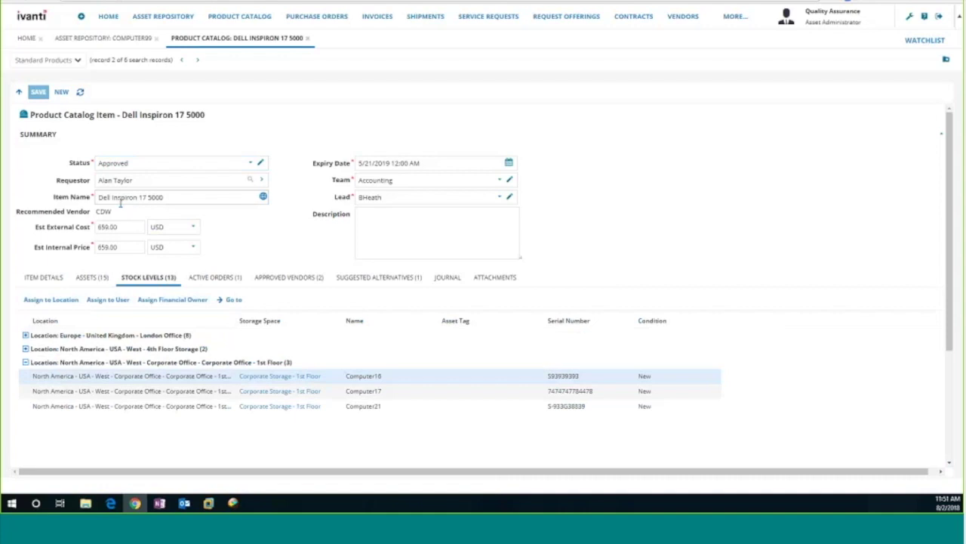
pyautogui.click(221, 279)
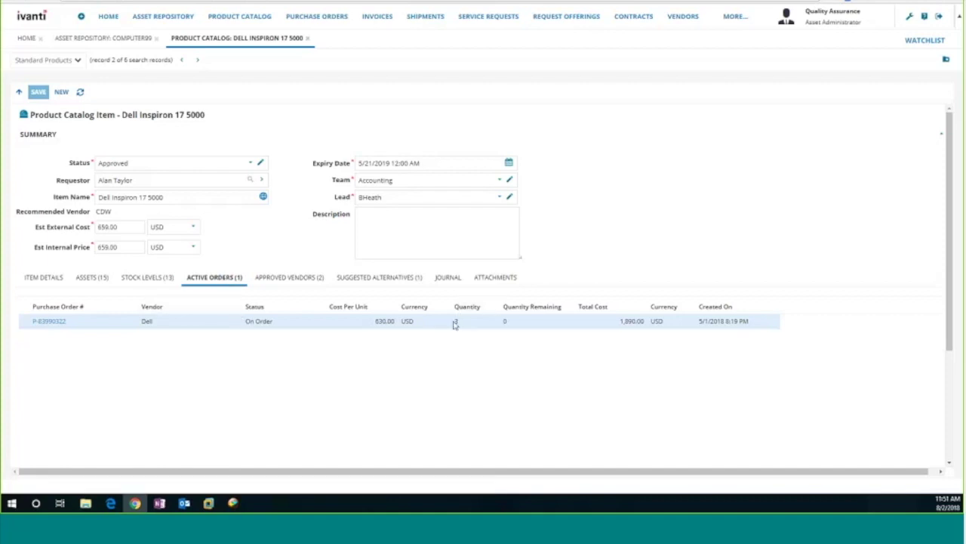
# - Open the active Dell purchase order and examine its line items, vendor details, vendor scorecards and the expanded Computer - Laptop assets
pyautogui.click(49, 322)
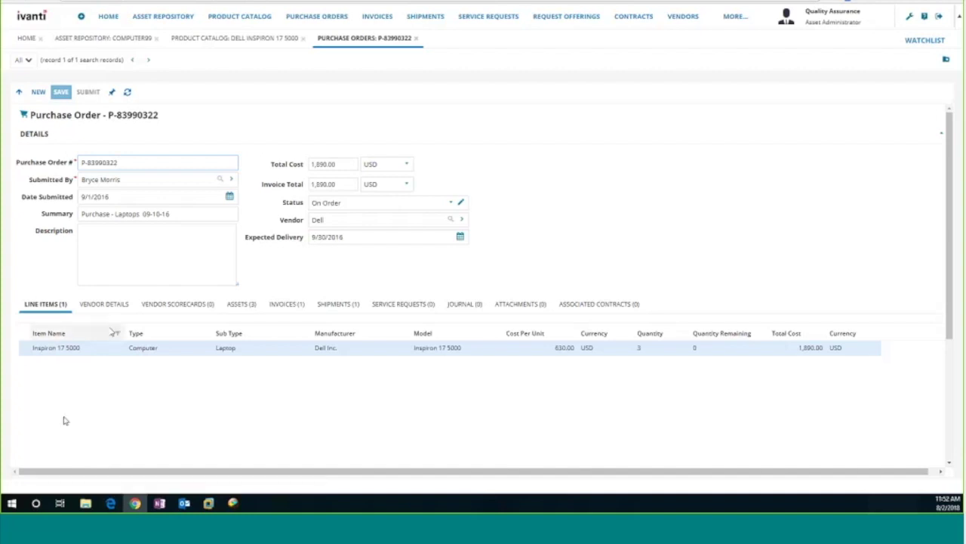
pyautogui.click(104, 304)
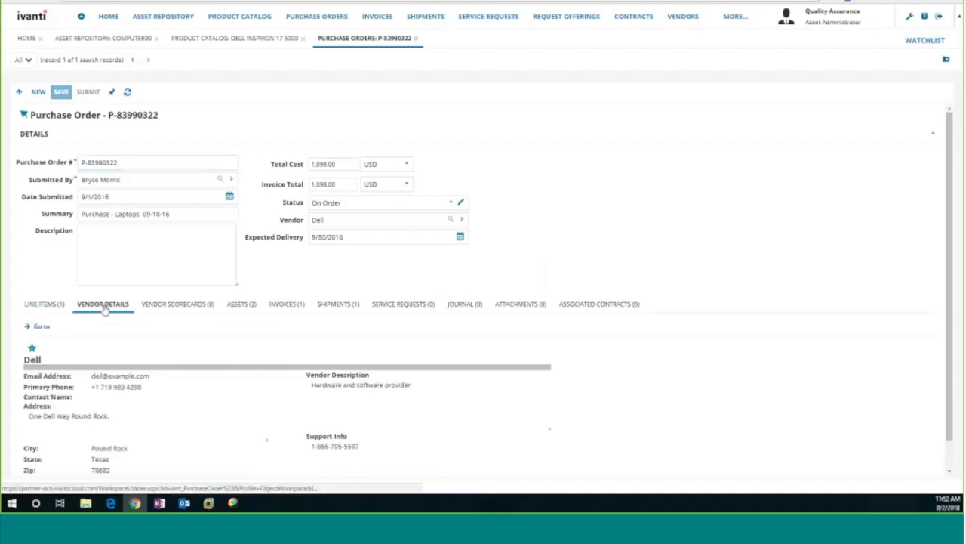
pyautogui.click(202, 305)
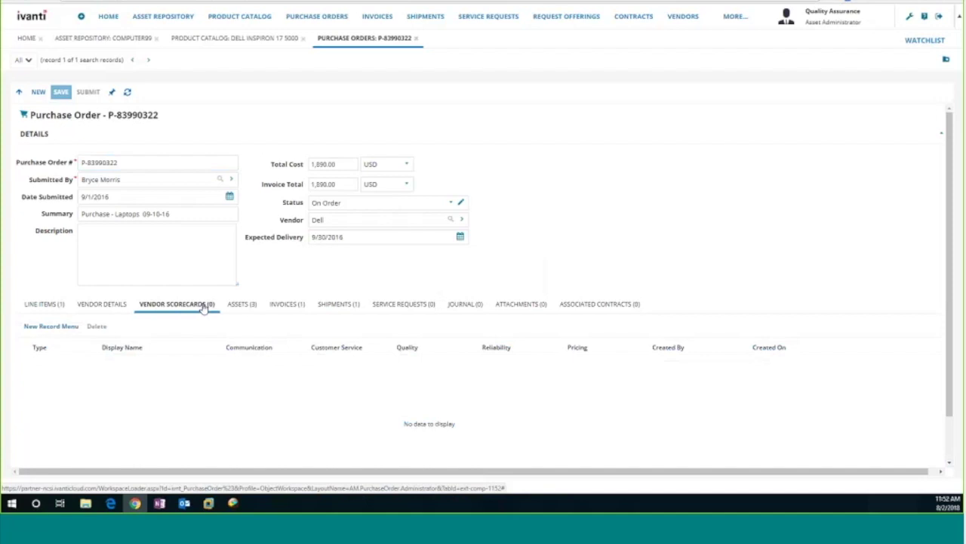
pyautogui.click(242, 305)
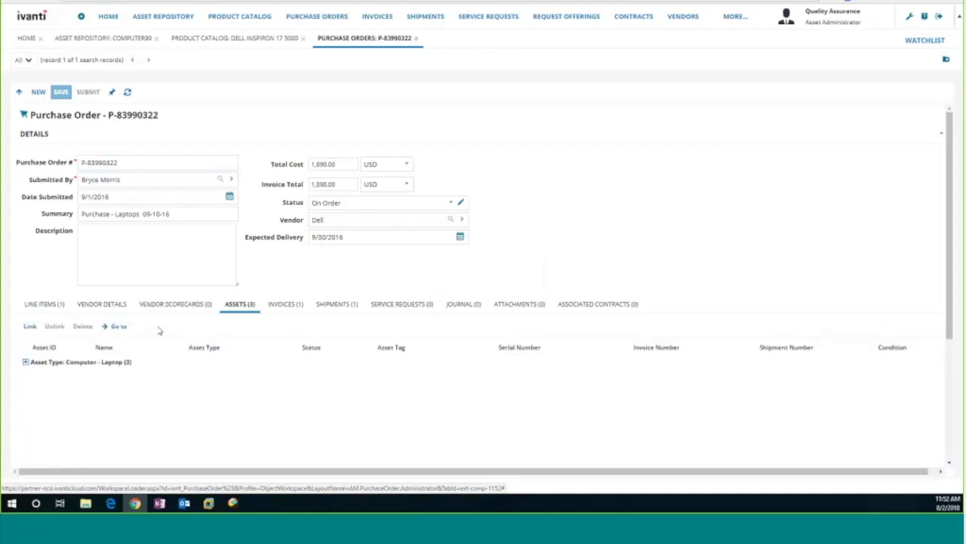
pyautogui.click(25, 363)
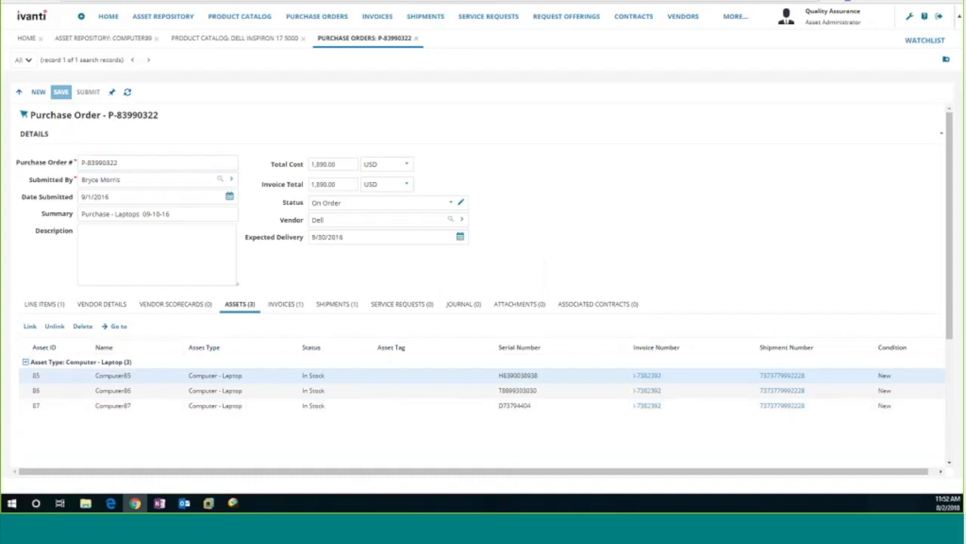
# - Review the invoices and shipments linked to the Dell laptop purchase order
pyautogui.click(293, 306)
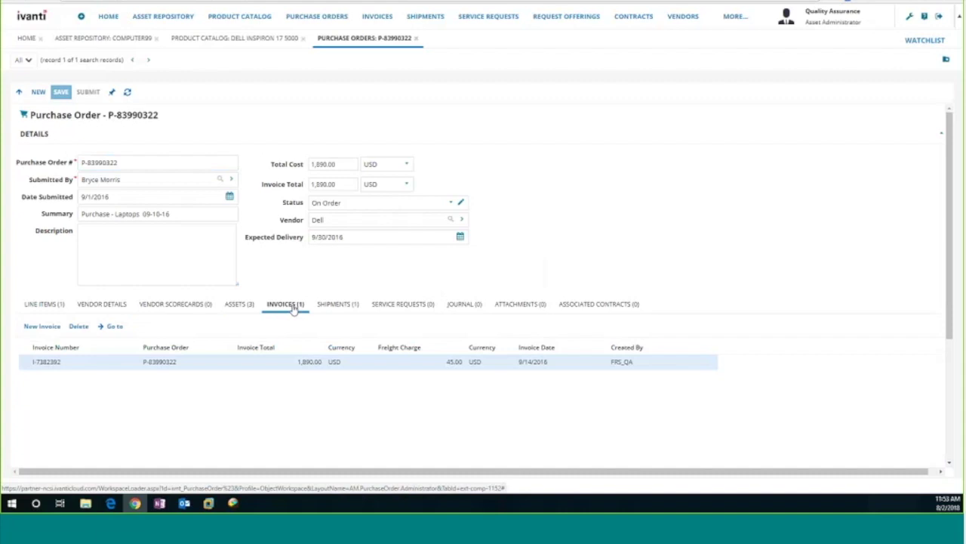
pyautogui.click(334, 304)
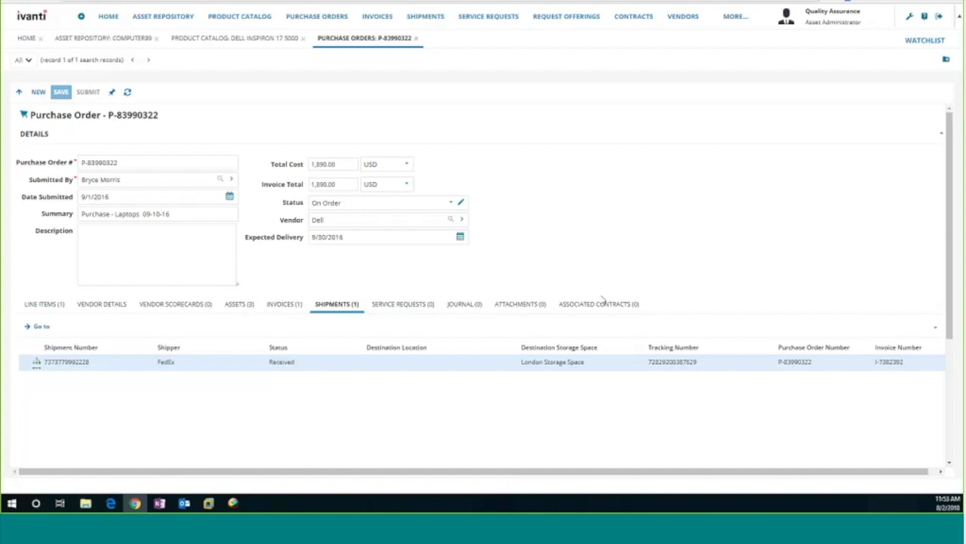
# - Return to the Dell Inspiron 17 5000 catalog item and review its approved vendors and suggested alternatives
pyautogui.click(230, 40)
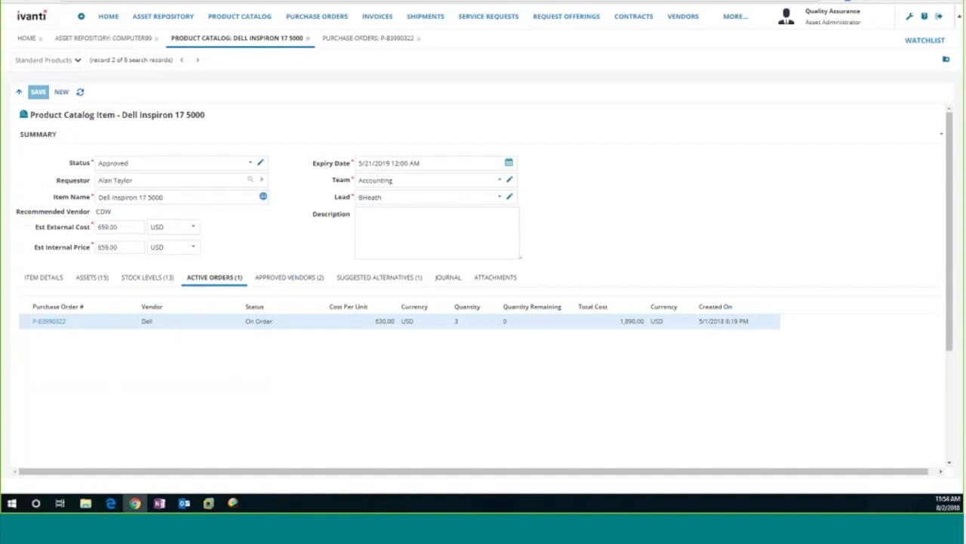
pyautogui.click(285, 277)
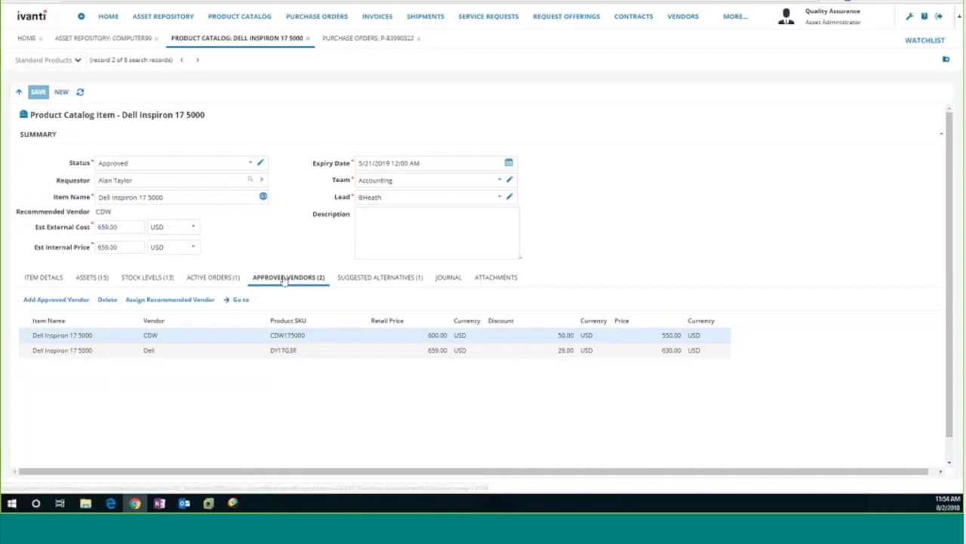
pyautogui.click(376, 280)
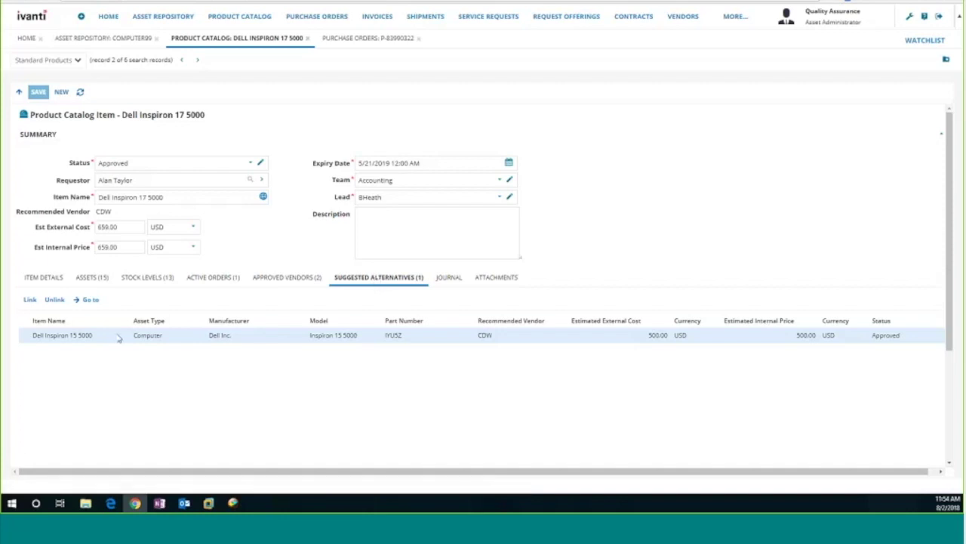
# - Open the suggested alternative Dell Inspiron 15 5000, review its assets, approved vendors and alternatives, and close the record
pyautogui.click(88, 300)
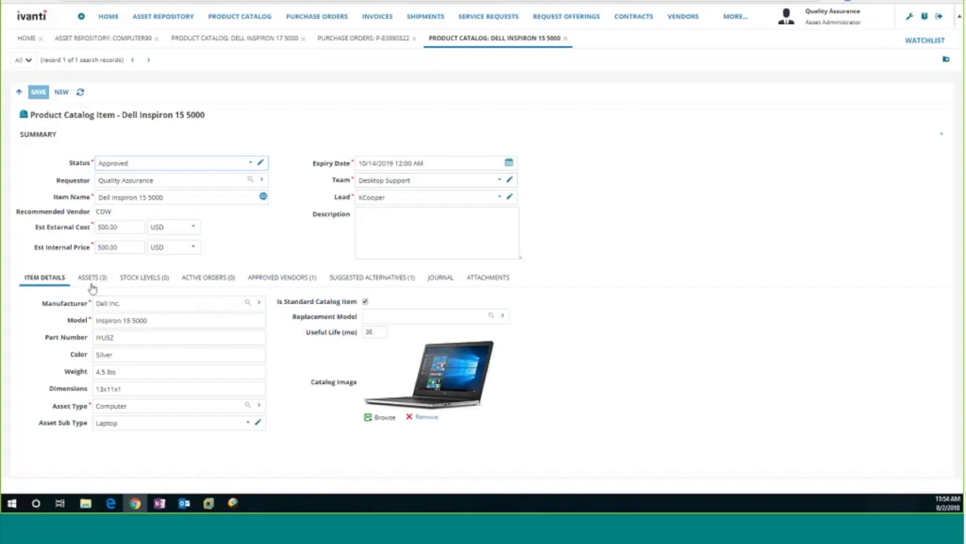
pyautogui.click(91, 279)
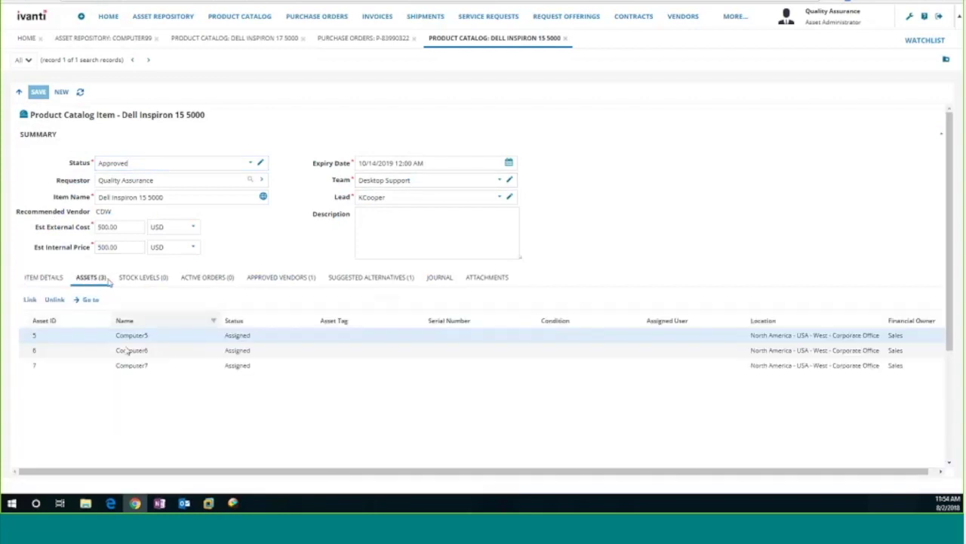
pyautogui.click(281, 277)
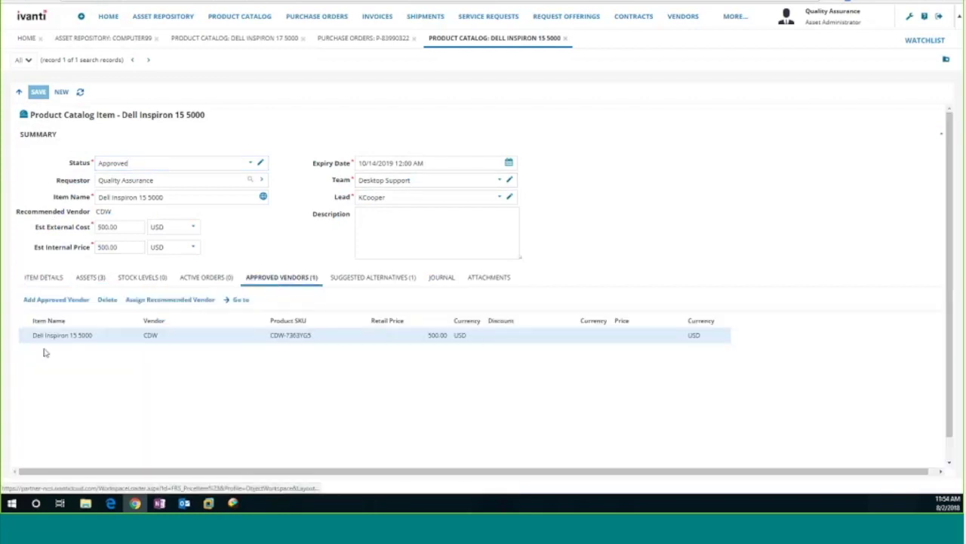
pyautogui.click(375, 279)
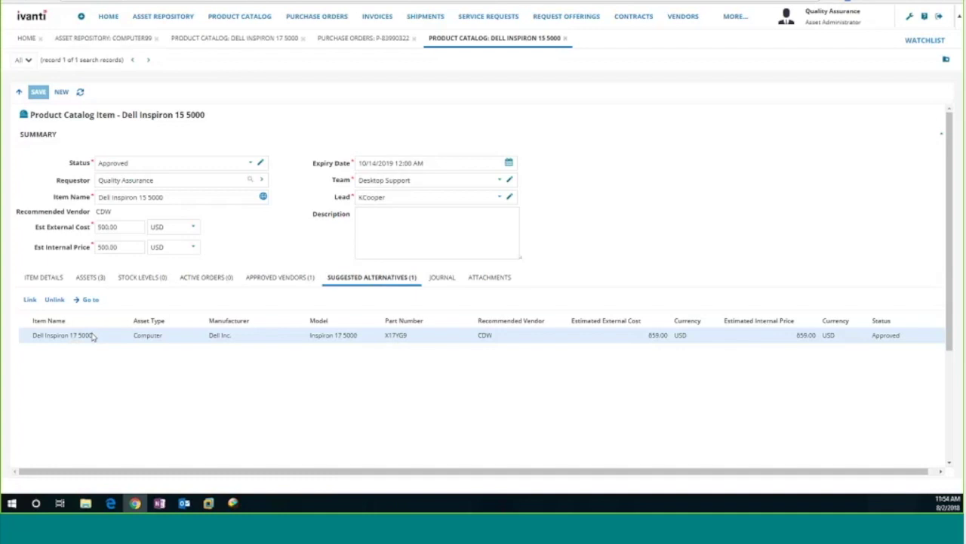
pyautogui.click(565, 38)
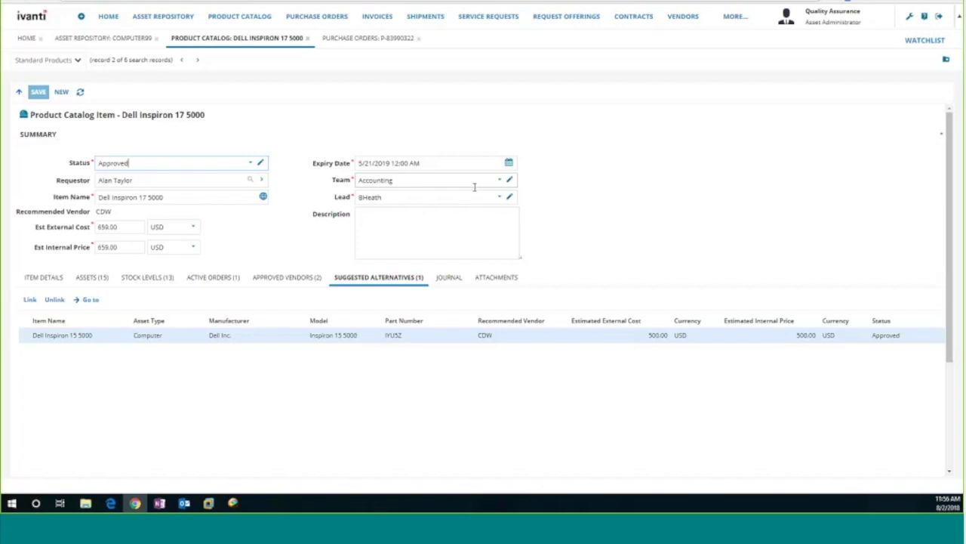
# - Go to the purchase orders and list all of them with the All saved search
pyautogui.click(317, 18)
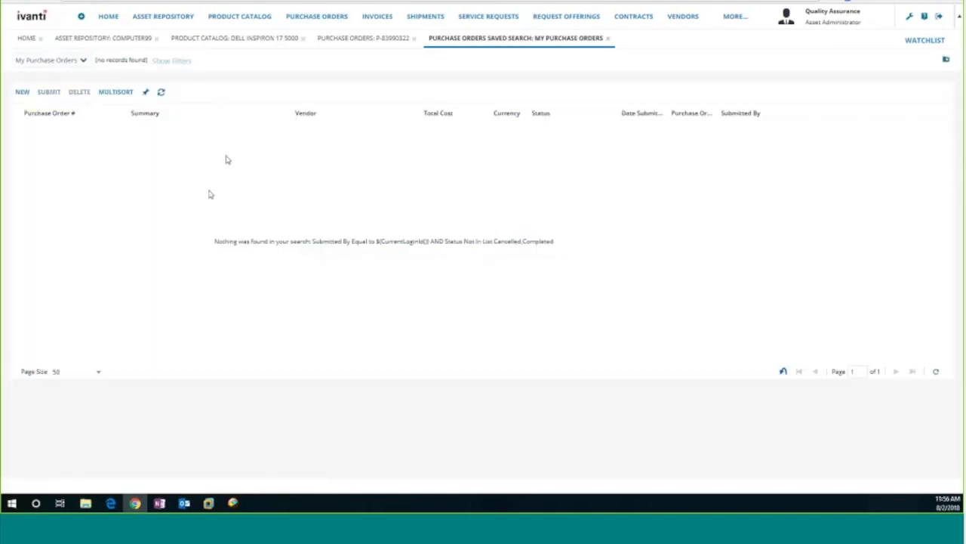
pyautogui.click(24, 62)
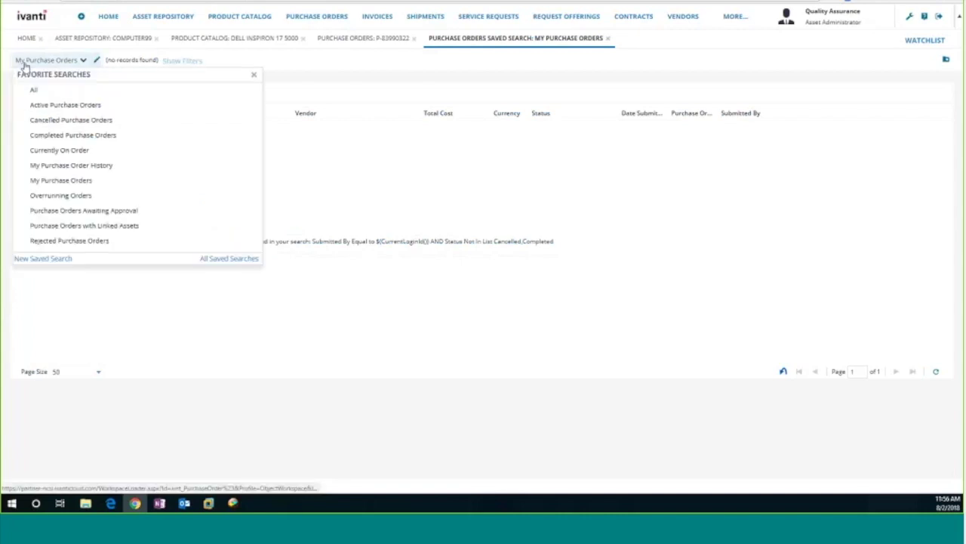
pyautogui.click(33, 90)
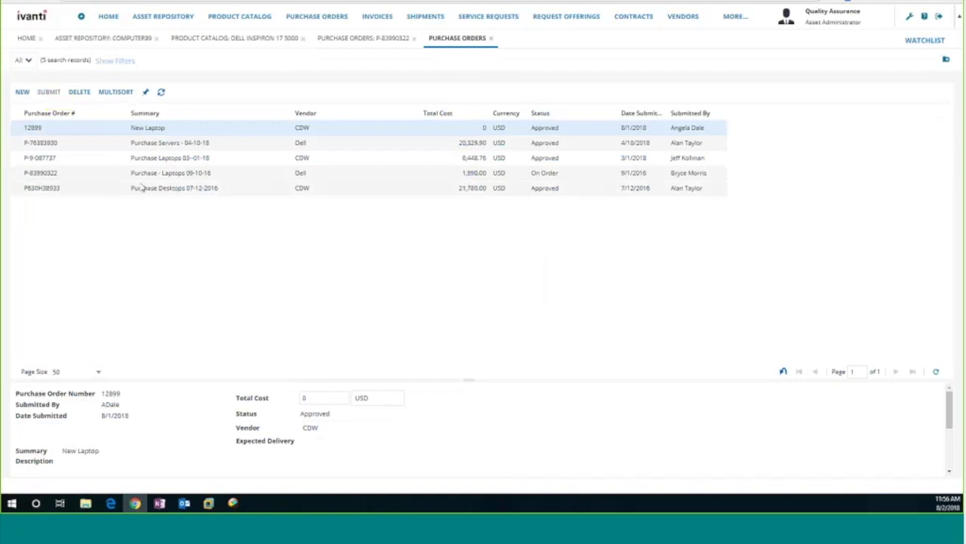
# - Open the Purchase Servers - 04-10-18 order, review its invoices, server assets and shipments, and close the record
pyautogui.doubleClick(144, 143)
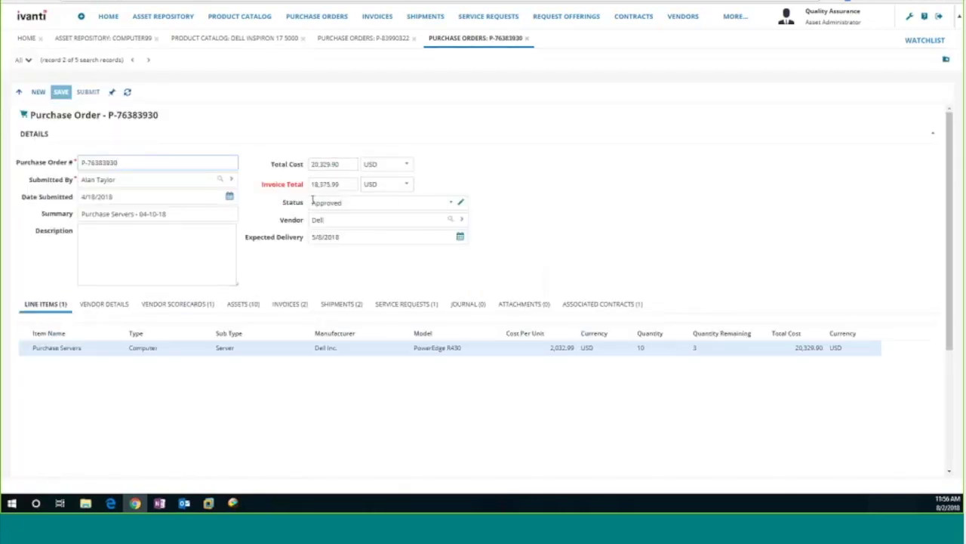
pyautogui.click(282, 309)
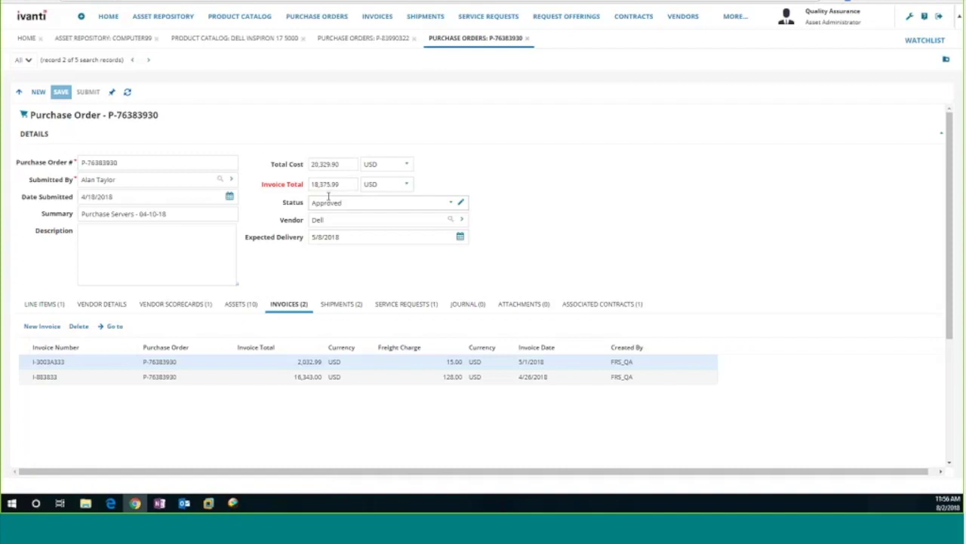
pyautogui.click(241, 304)
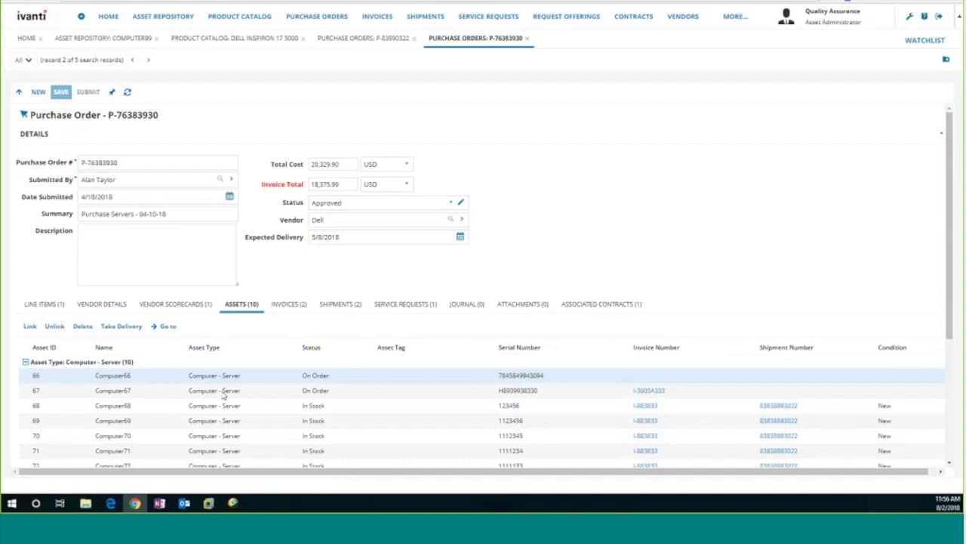
pyautogui.scroll(-3, 224, 396)
pyautogui.scroll(3, 222, 396)
pyautogui.click(333, 304)
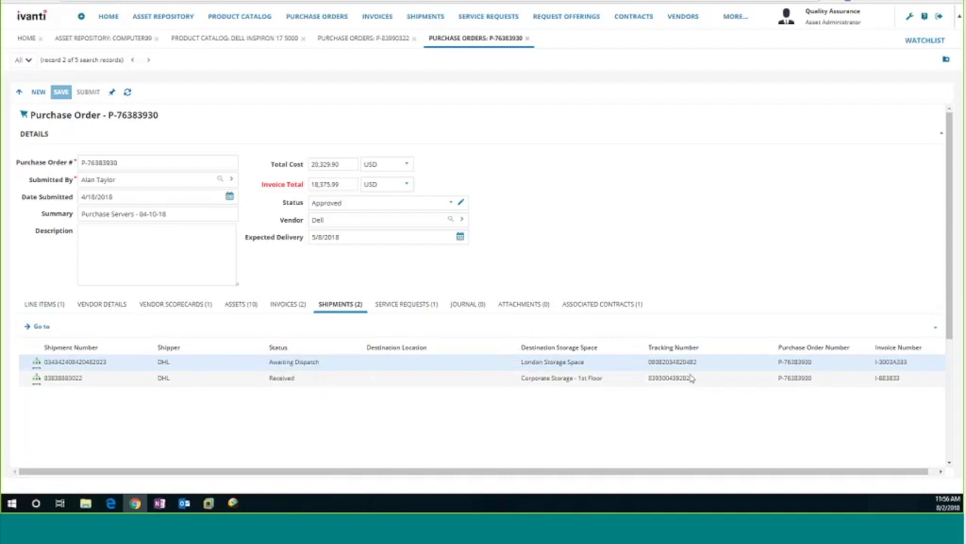
pyautogui.click(528, 39)
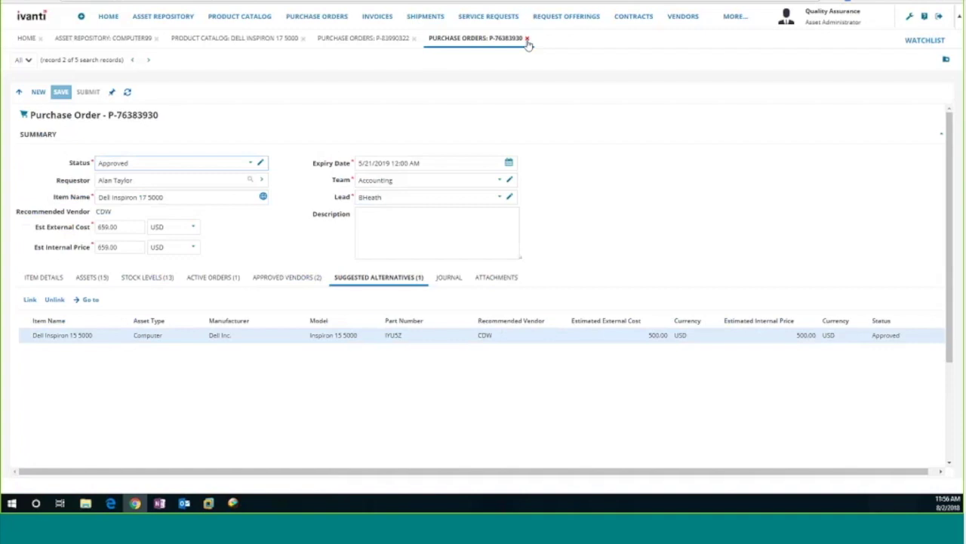
# - Open the 4/26/2018 invoice from the active purchase order invoices, review its shipment and expanded Computer - Server assets, and close it
pyautogui.click(389, 19)
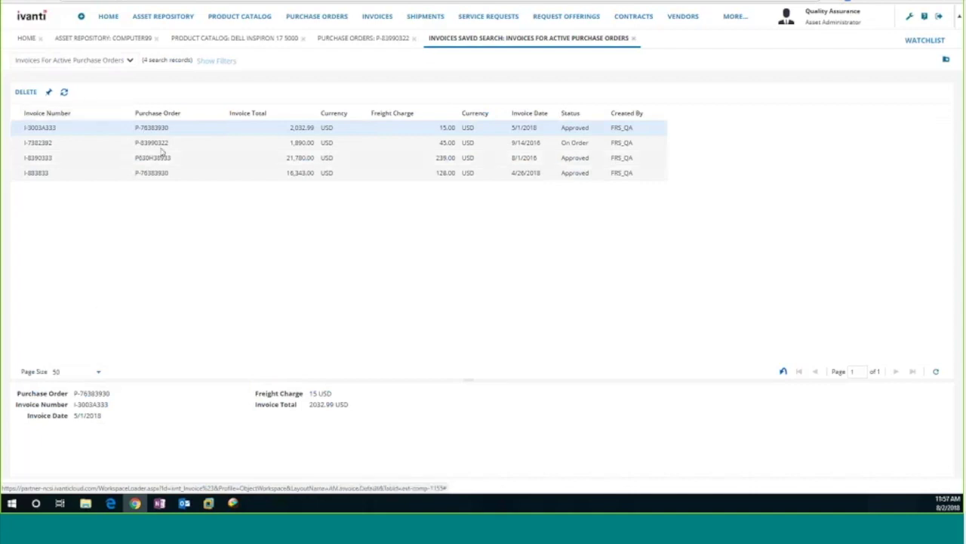
pyautogui.click(47, 173)
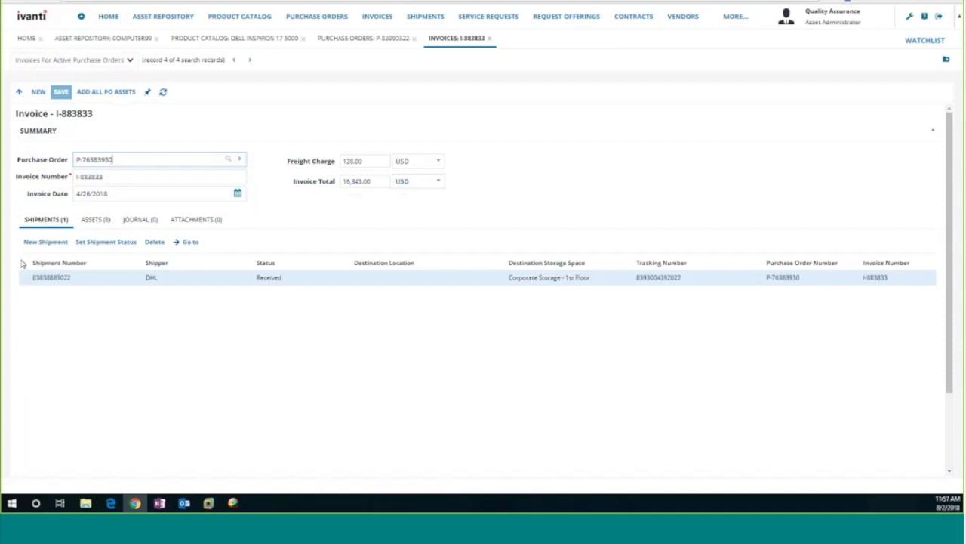
pyautogui.click(38, 241)
pyautogui.click(94, 219)
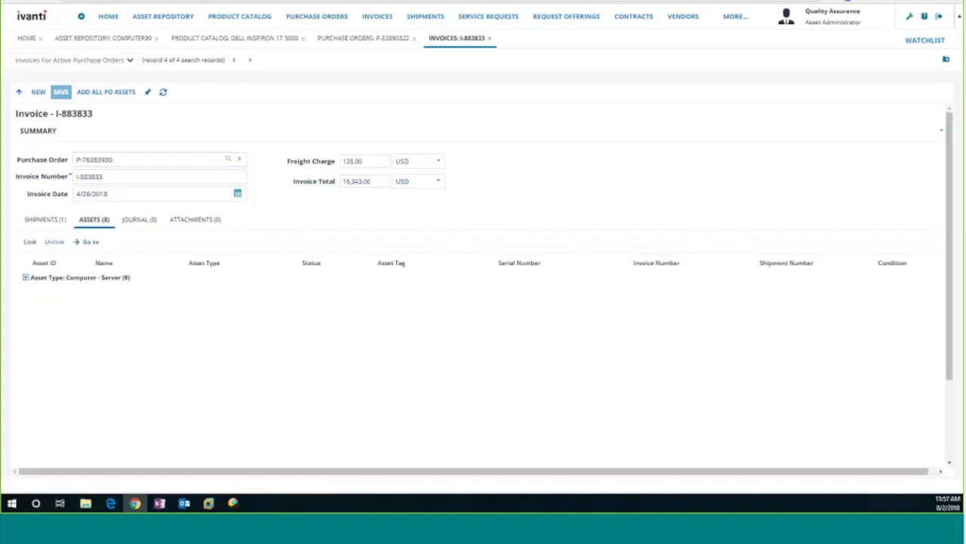
pyautogui.click(25, 278)
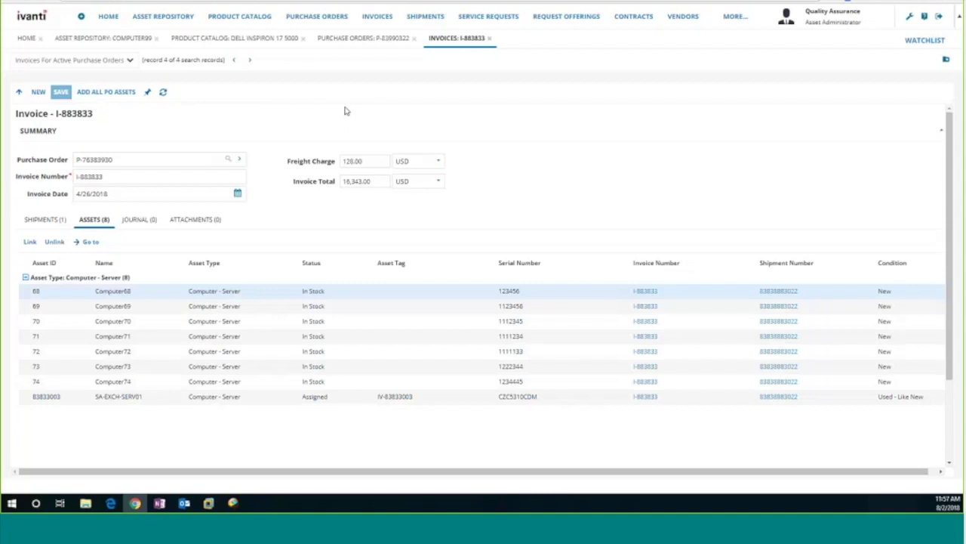
pyautogui.click(50, 221)
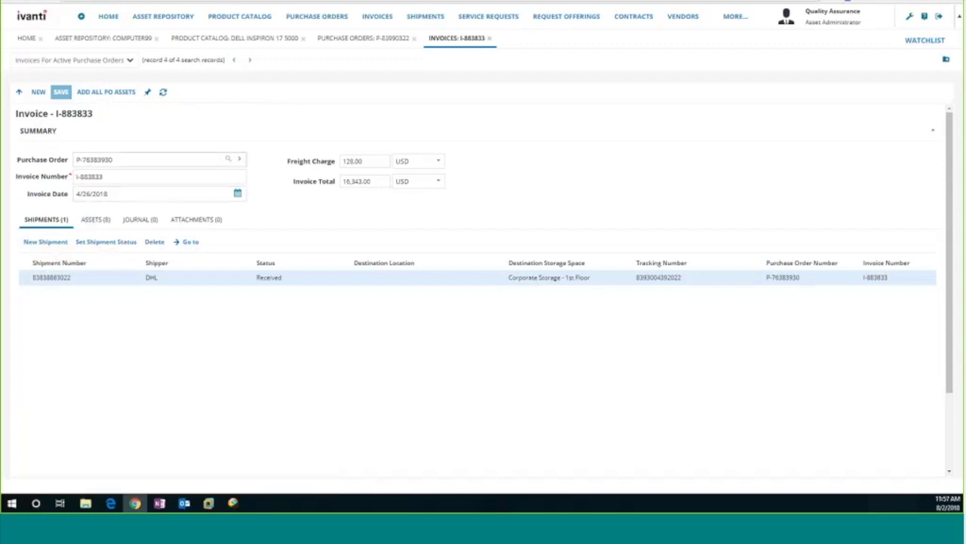
pyautogui.click(490, 38)
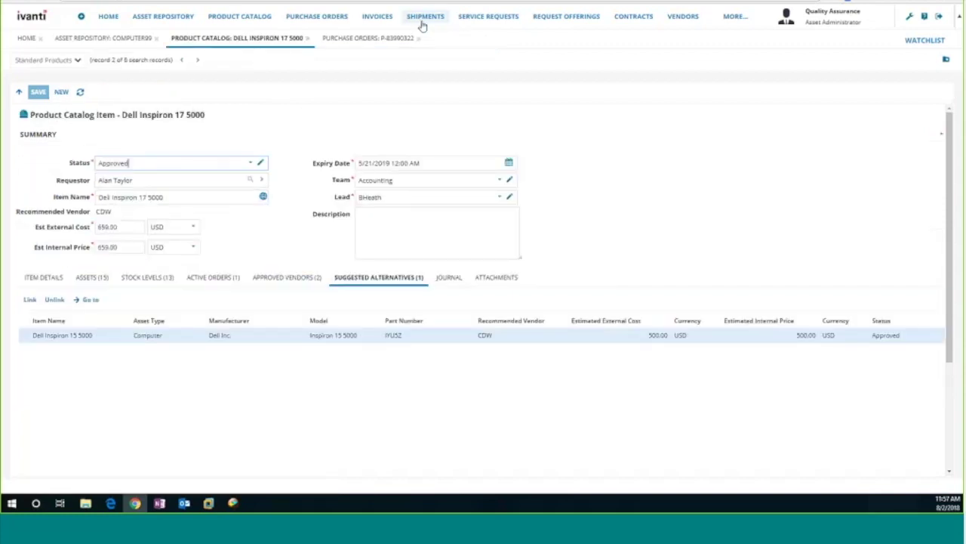
# - Open the FedEx shipment bound for London Storage Space and expand its Computer - Laptop assets
pyautogui.click(425, 18)
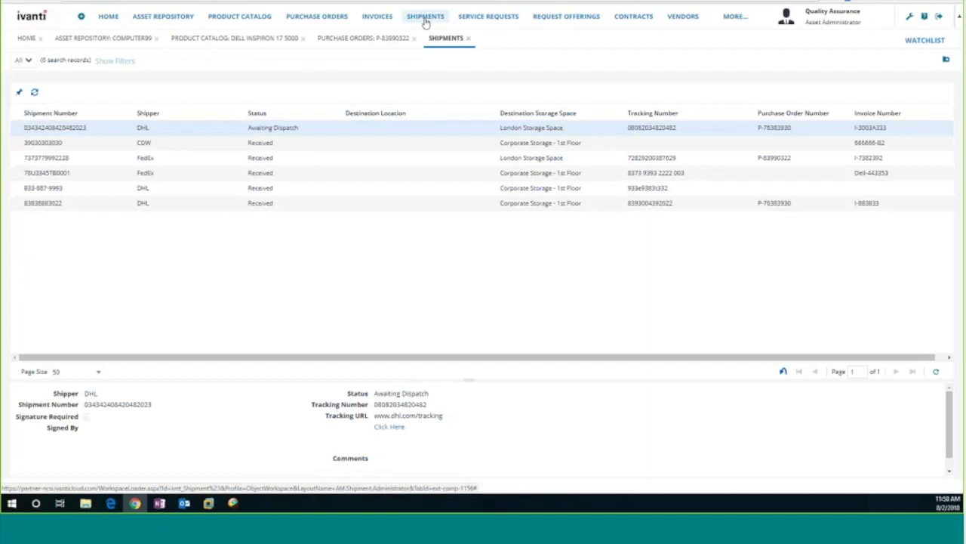
pyautogui.doubleClick(55, 129)
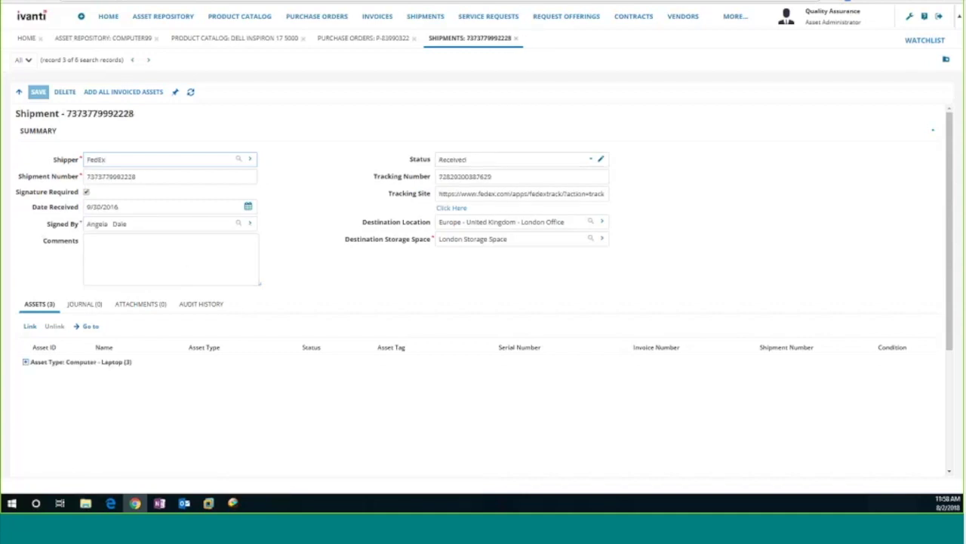
pyautogui.click(25, 362)
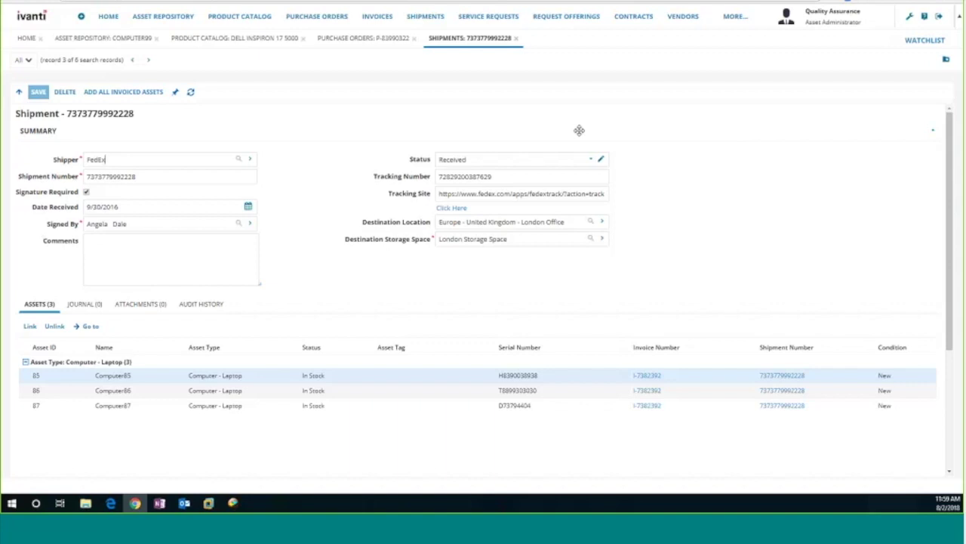
# - Open the Microsoft Software 3-14-2014 contract and review its line items, line item scorecards, purchase orders and vendor contracts
pyautogui.click(612, 17)
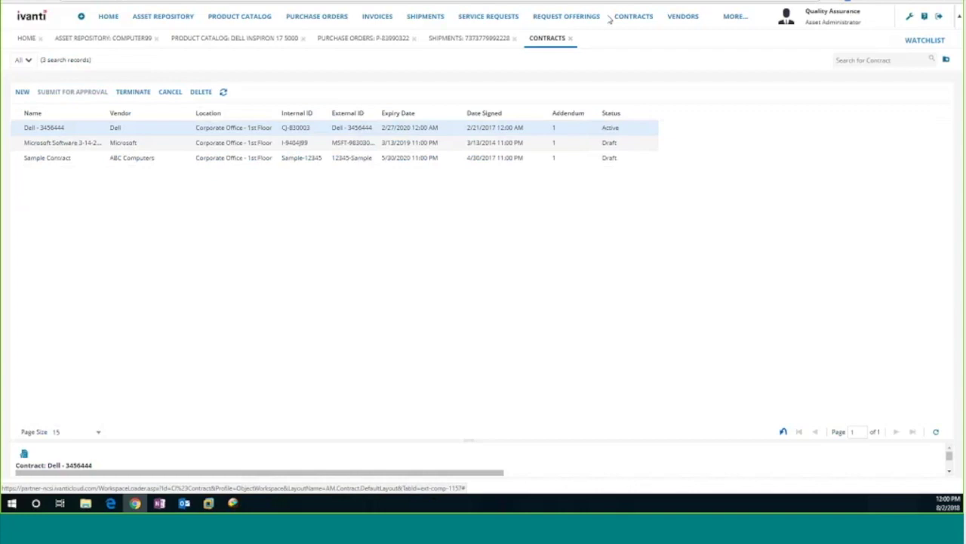
pyautogui.click(124, 148)
pyautogui.doubleClick(125, 148)
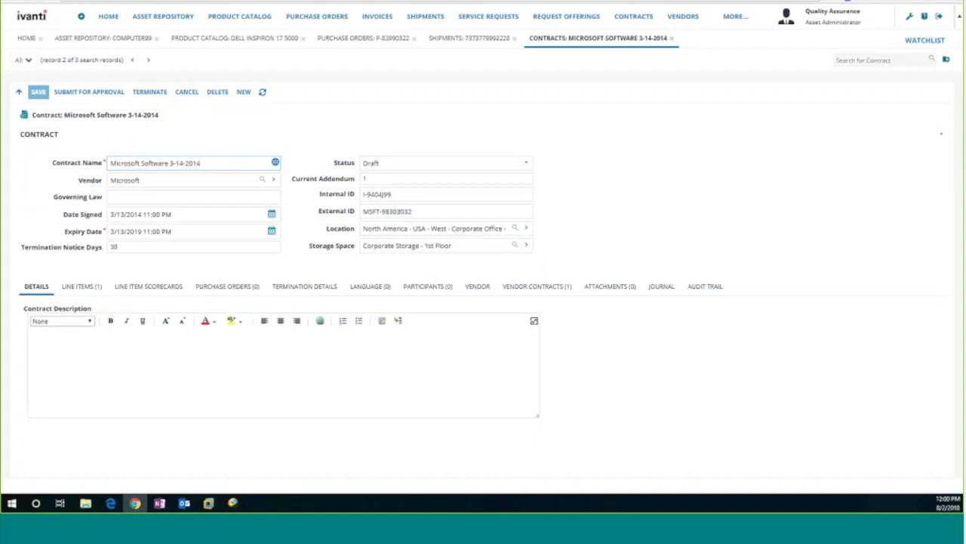
pyautogui.click(86, 293)
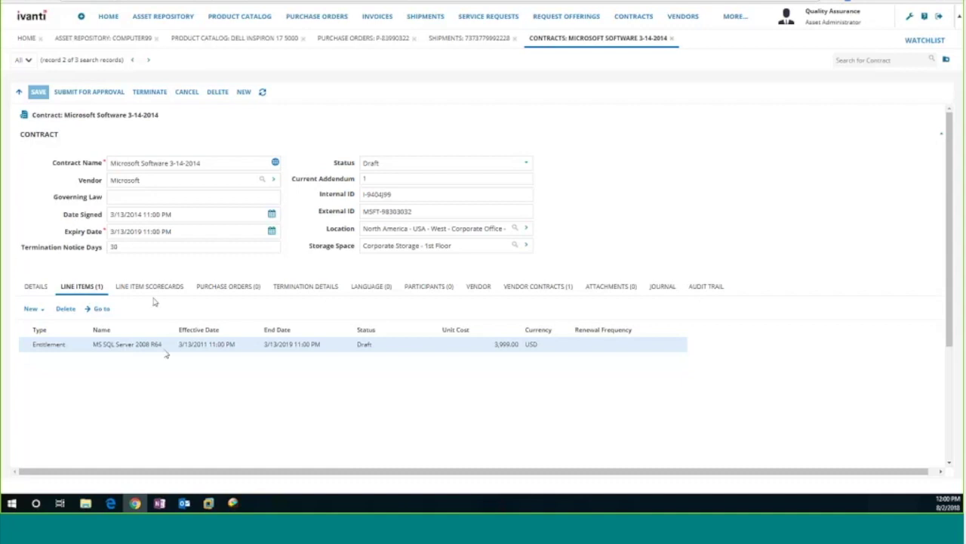
pyautogui.click(140, 296)
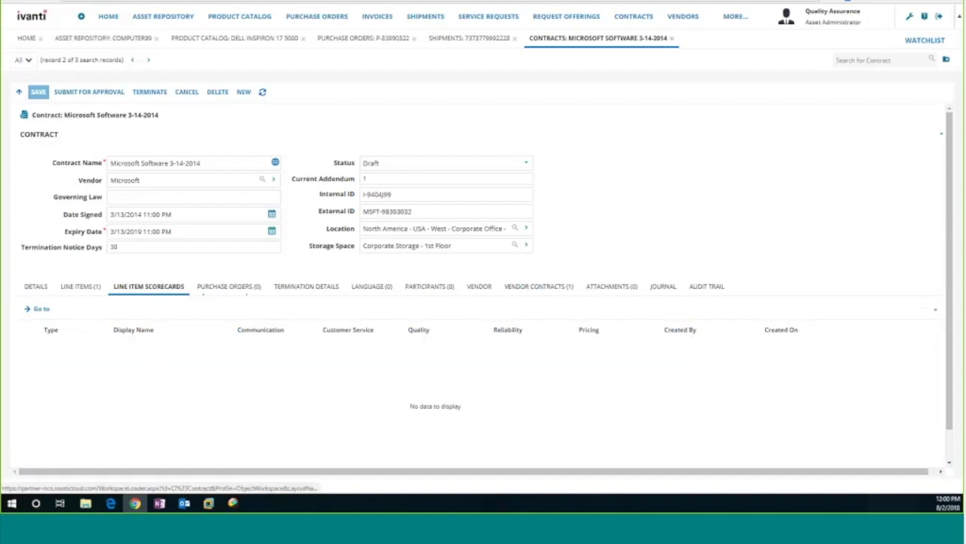
pyautogui.click(230, 286)
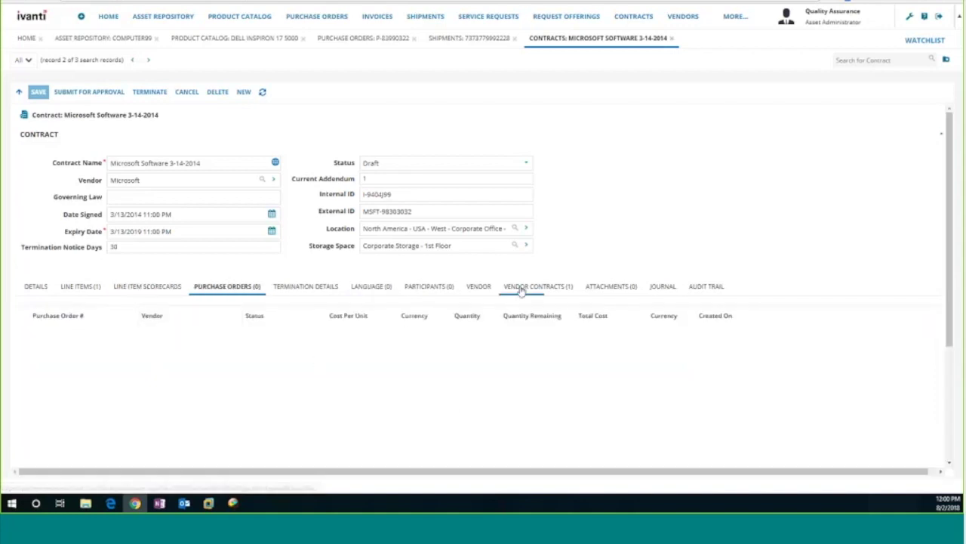
pyautogui.click(557, 286)
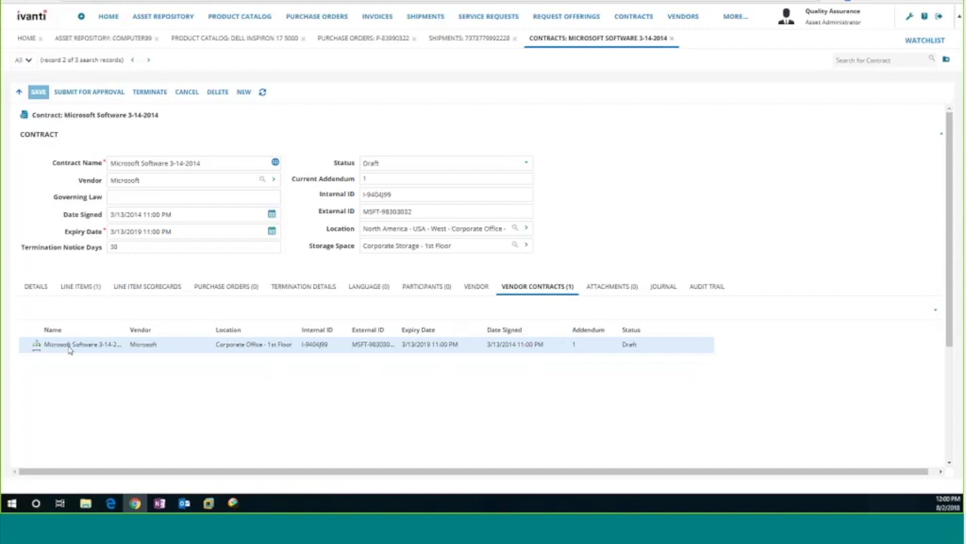
# - Return to the contracts list, open the active Dell contract and display its line items
pyautogui.click(18, 91)
pyautogui.click(127, 128)
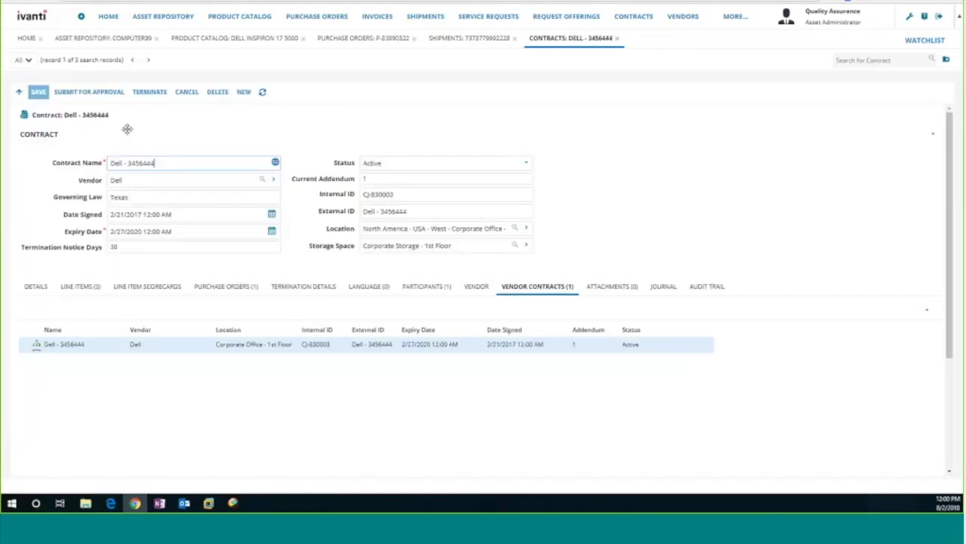
pyautogui.click(71, 286)
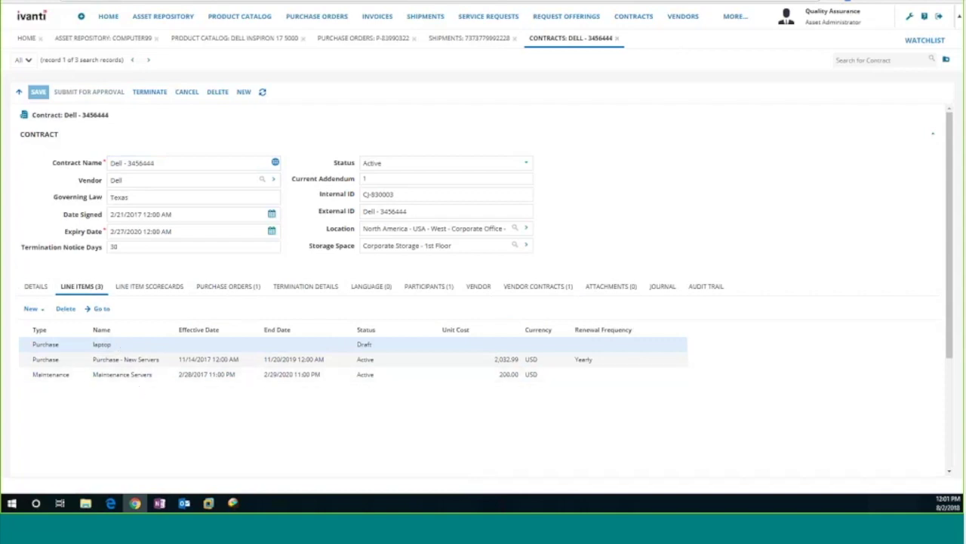
# - Review the Dell contract's purchase orders, participants, vendor details and related vendor contracts
pyautogui.click(227, 288)
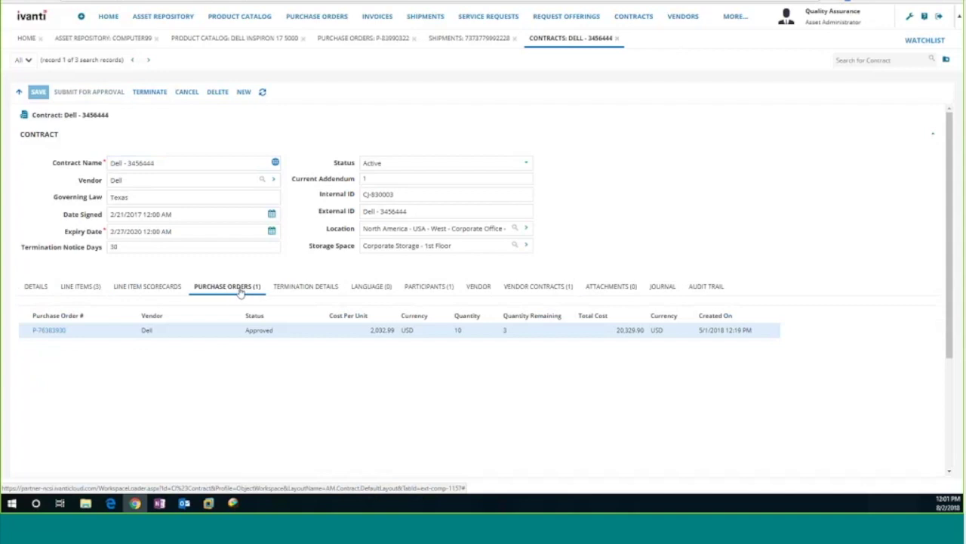
pyautogui.click(410, 291)
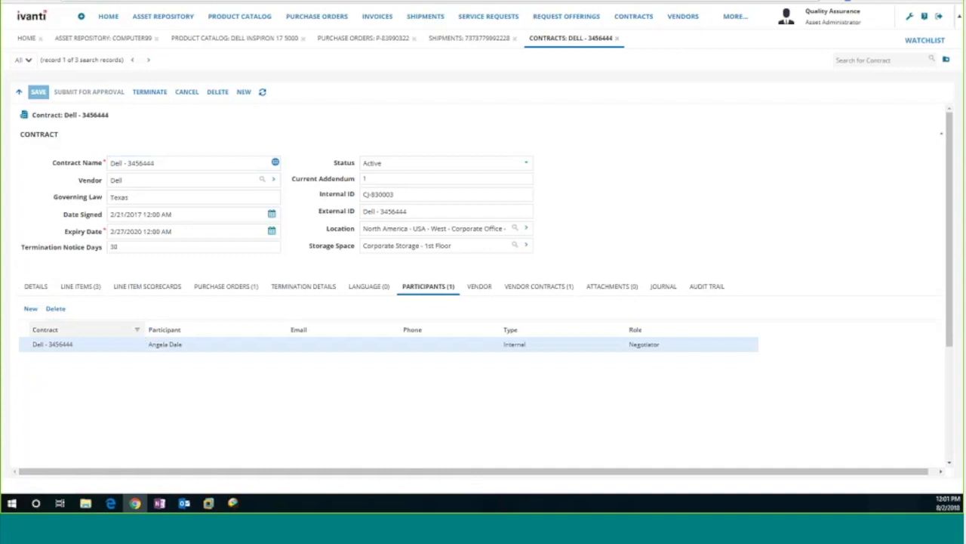
pyautogui.click(476, 287)
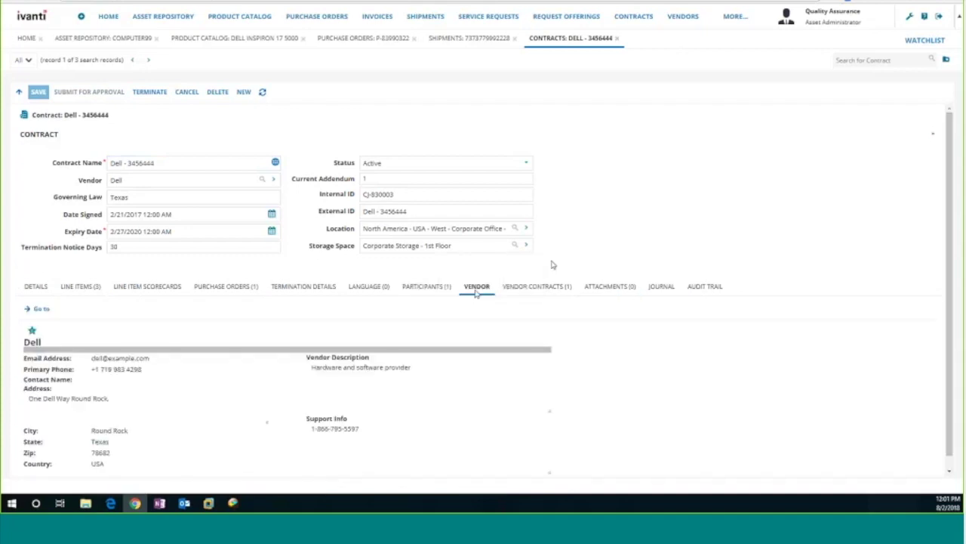
pyautogui.click(534, 289)
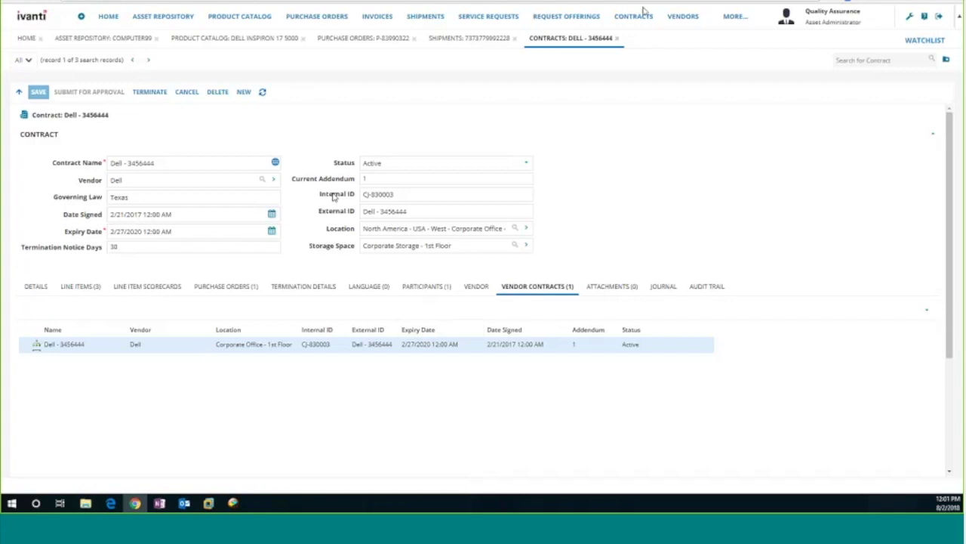
# - Open the Dell record from the vendors list and review its contacts, catalog items and assets
pyautogui.click(684, 17)
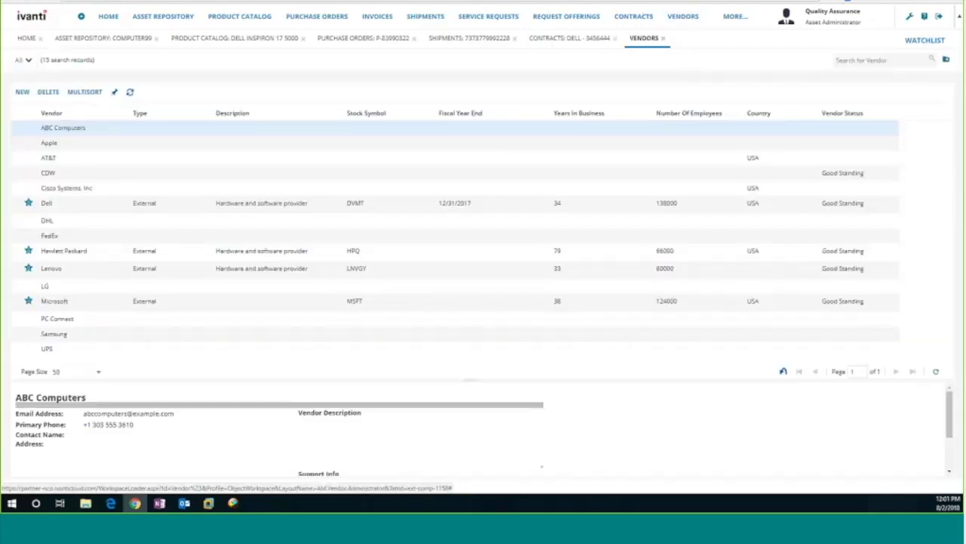
pyautogui.doubleClick(52, 206)
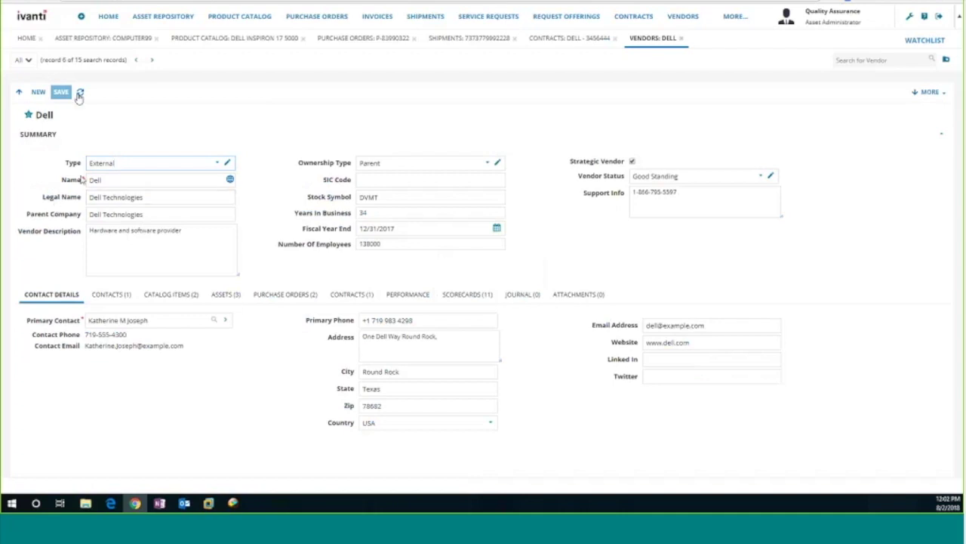
pyautogui.click(111, 294)
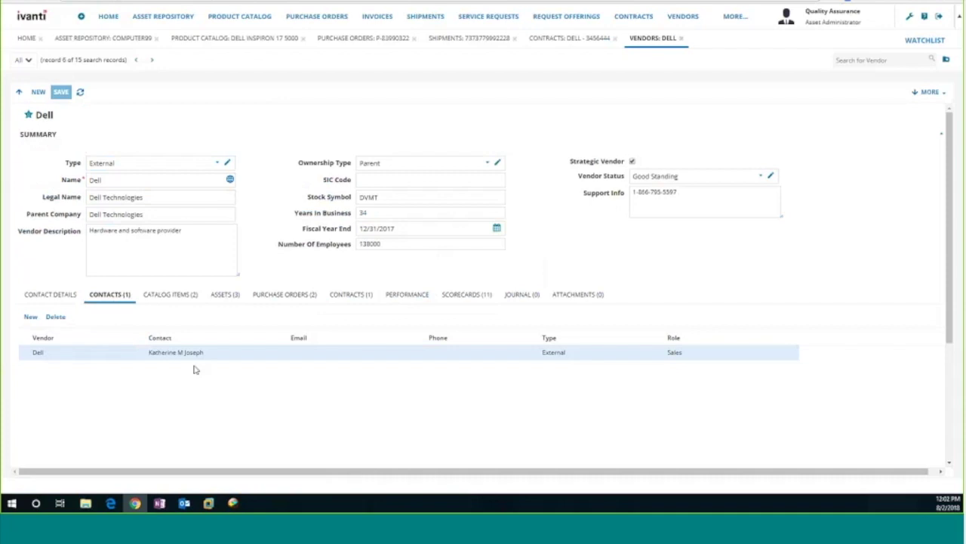
pyautogui.click(172, 298)
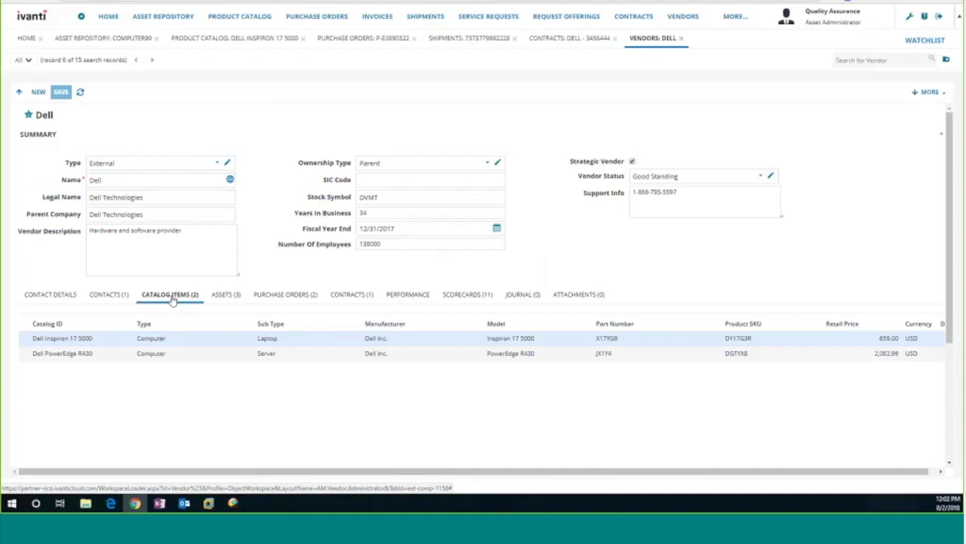
pyautogui.click(217, 299)
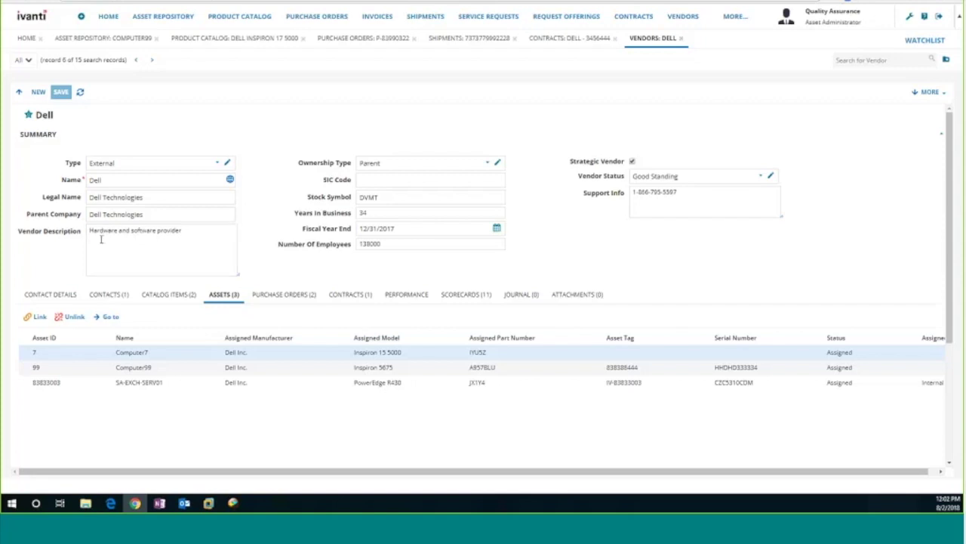
# - Browse the configuration items available for linking to the Dell vendor and close the selection without linking any
pyautogui.click(30, 320)
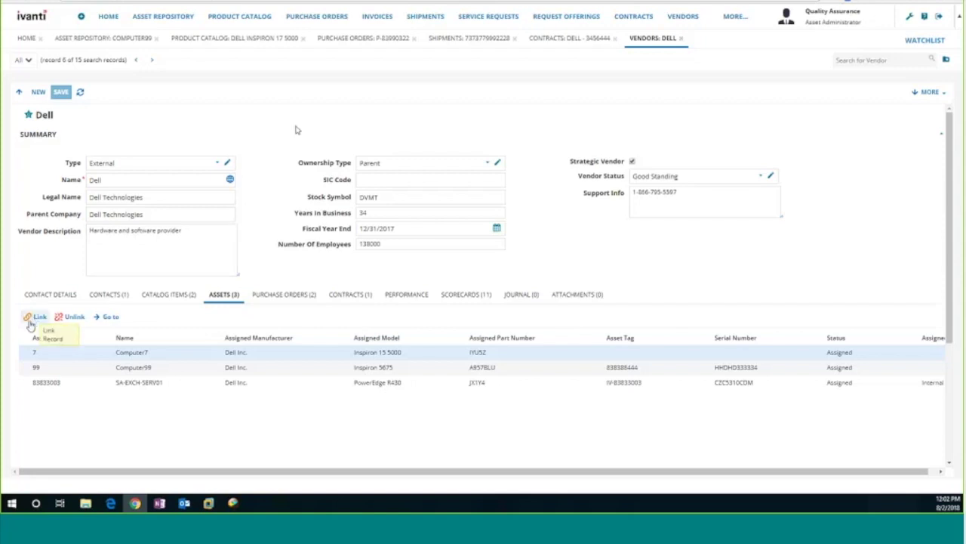
pyautogui.scroll(-2, 365, 286)
pyautogui.scroll(-5, 365, 286)
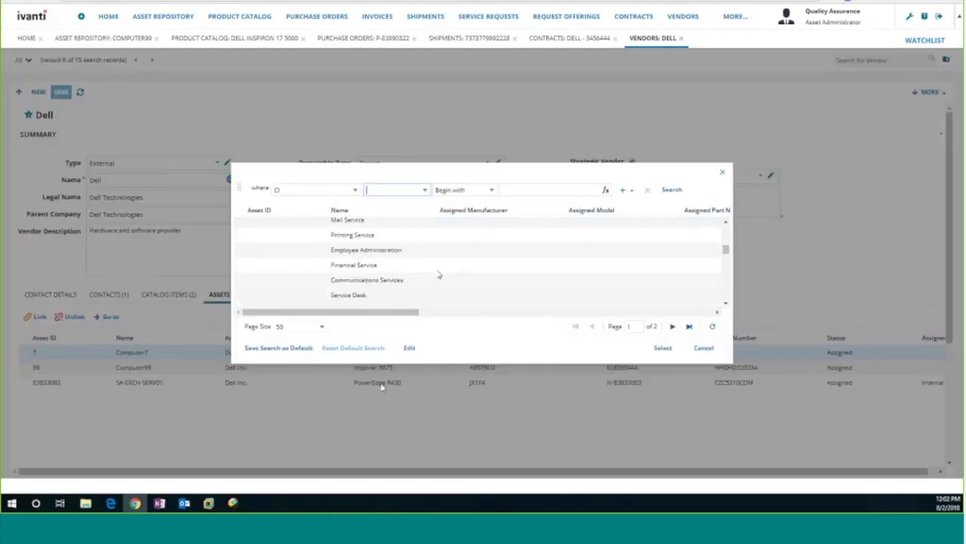
pyautogui.press('Escape')
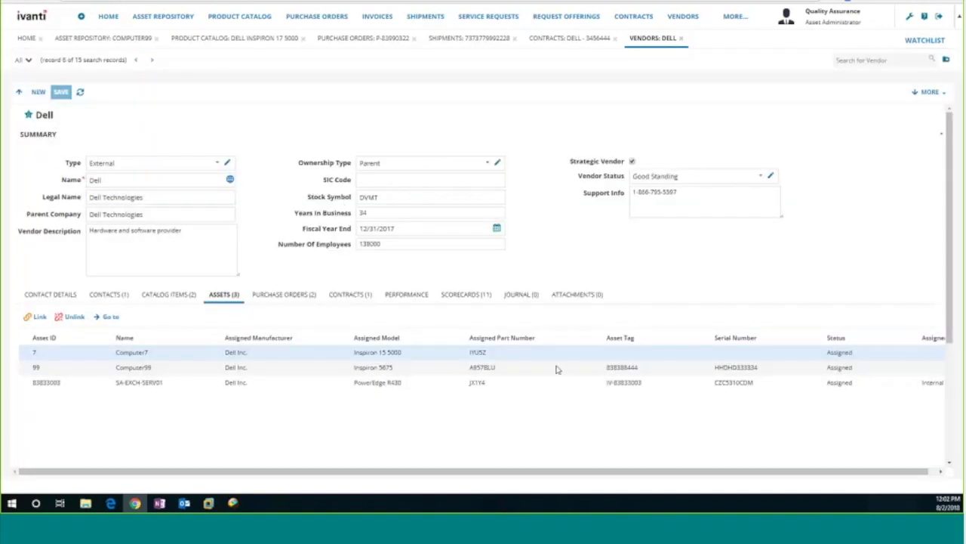
# - Review the Dell vendor's purchase orders, contracts and overall performance ratings
pyautogui.click(287, 296)
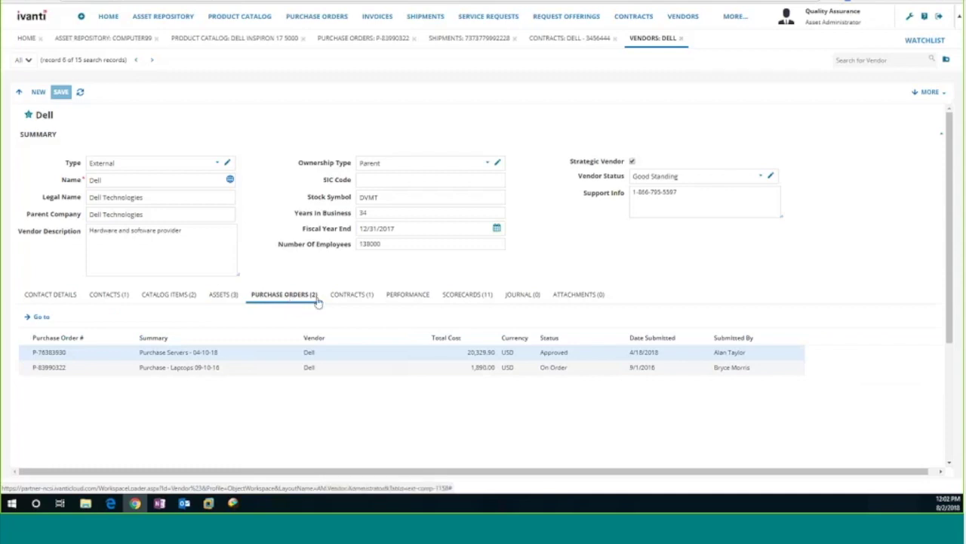
pyautogui.click(344, 296)
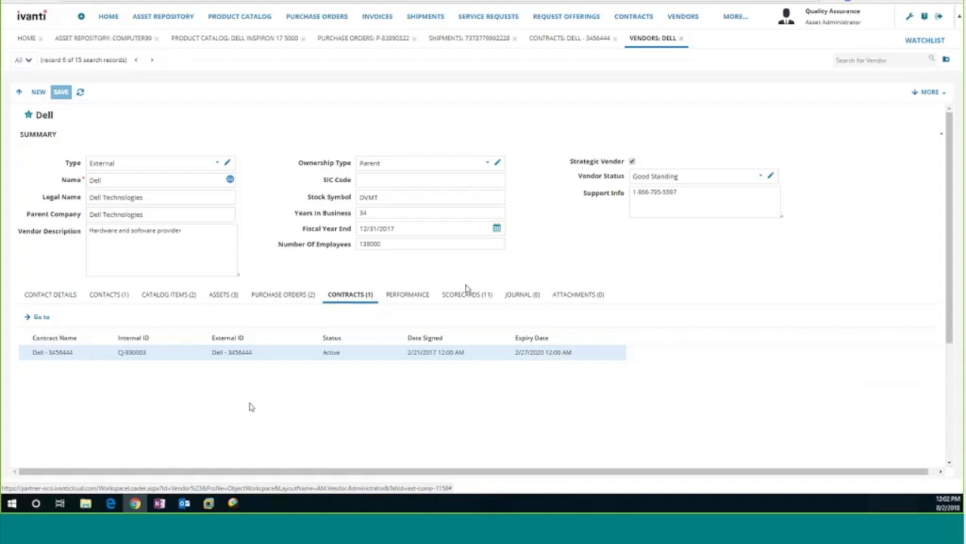
pyautogui.click(386, 300)
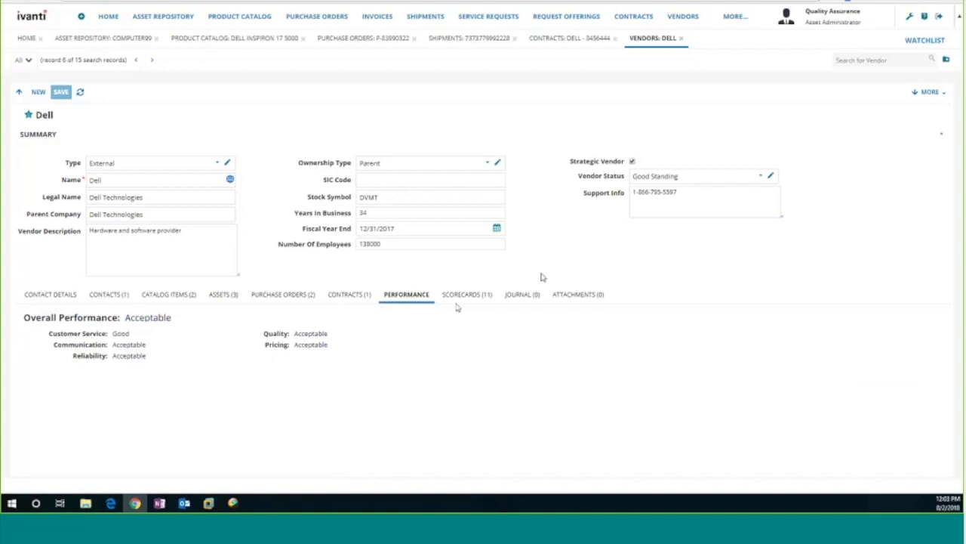
# - Examine the Dell vendor's scorecards for assets, contracts and purchase orders, and check its attachments
pyautogui.click(488, 296)
pyautogui.scroll(-1, 336, 395)
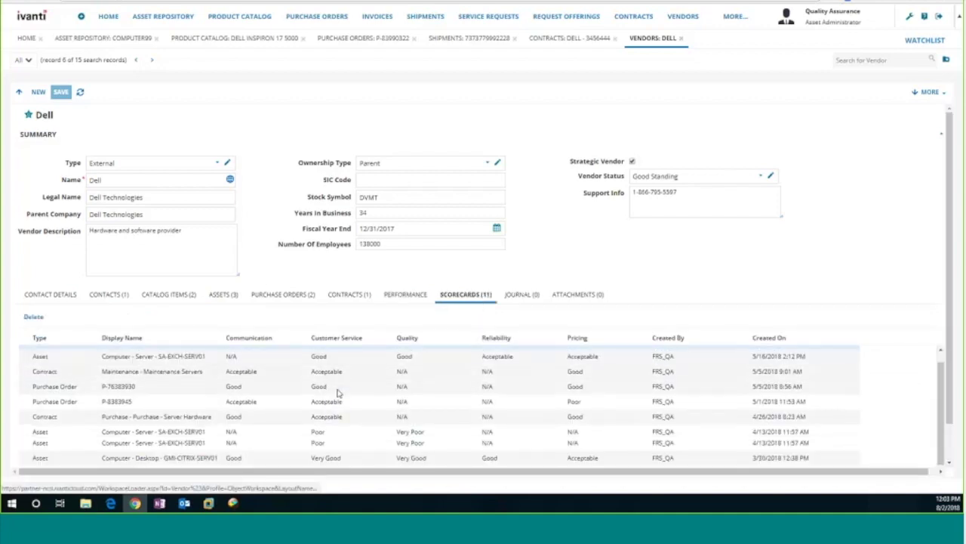
pyautogui.scroll(1, 337, 418)
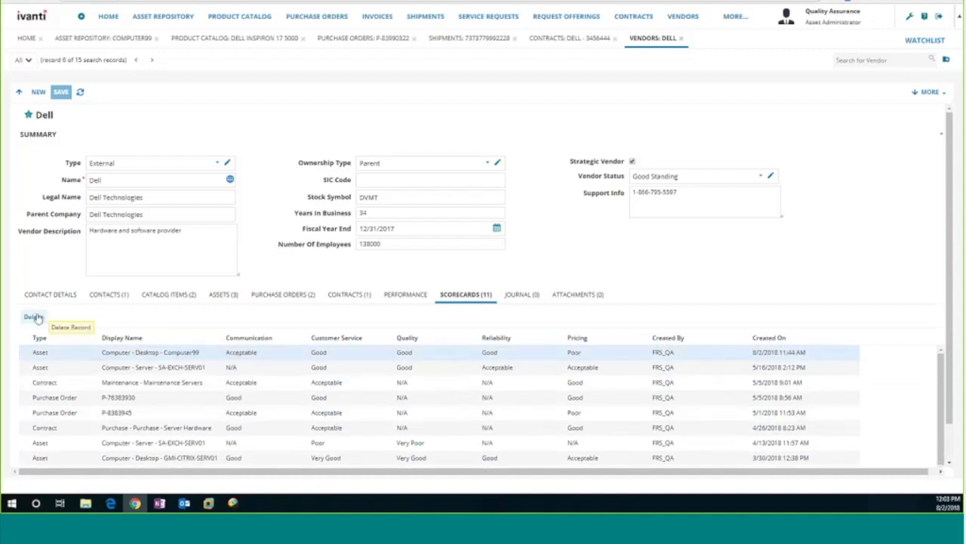
pyautogui.scroll(-1, 210, 389)
pyautogui.scroll(-3, 210, 389)
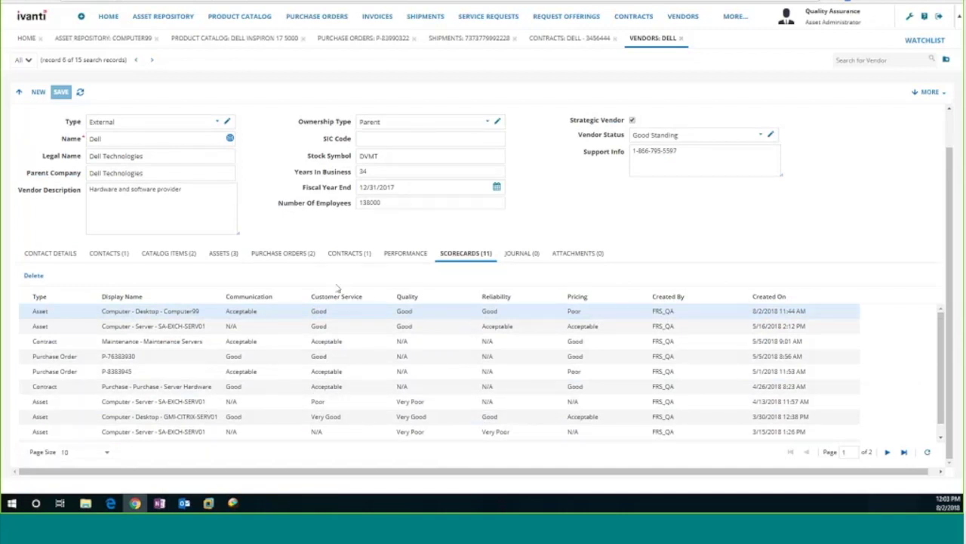
pyautogui.click(596, 254)
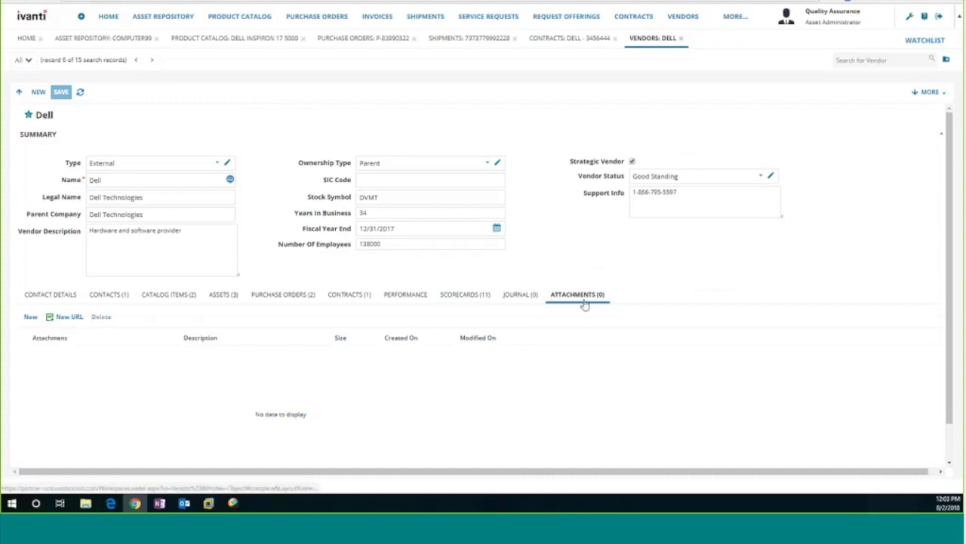
pyautogui.moveTo(695, 471); pyautogui.dragTo(703, 474)
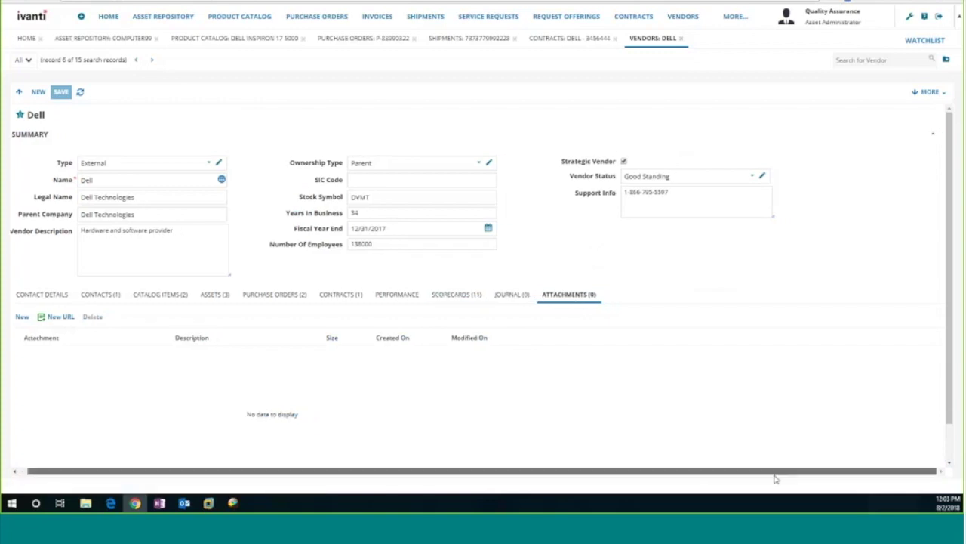
pyautogui.moveTo(776, 478); pyautogui.dragTo(683, 474)
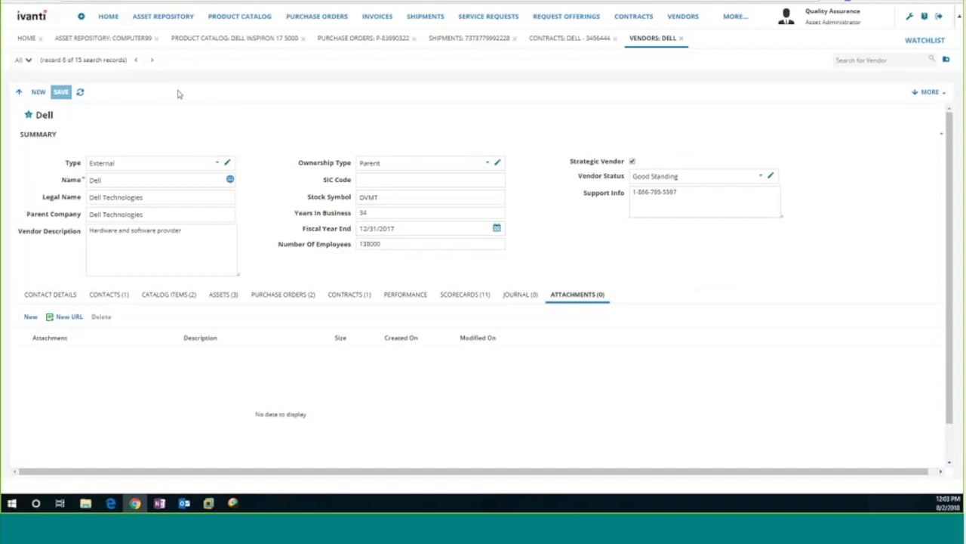
# - Revisit the already open Computer99 asset, FedEx shipment and Purchase - Laptops 09-10-16 purchase order
pyautogui.click(62, 93)
pyautogui.click(106, 39)
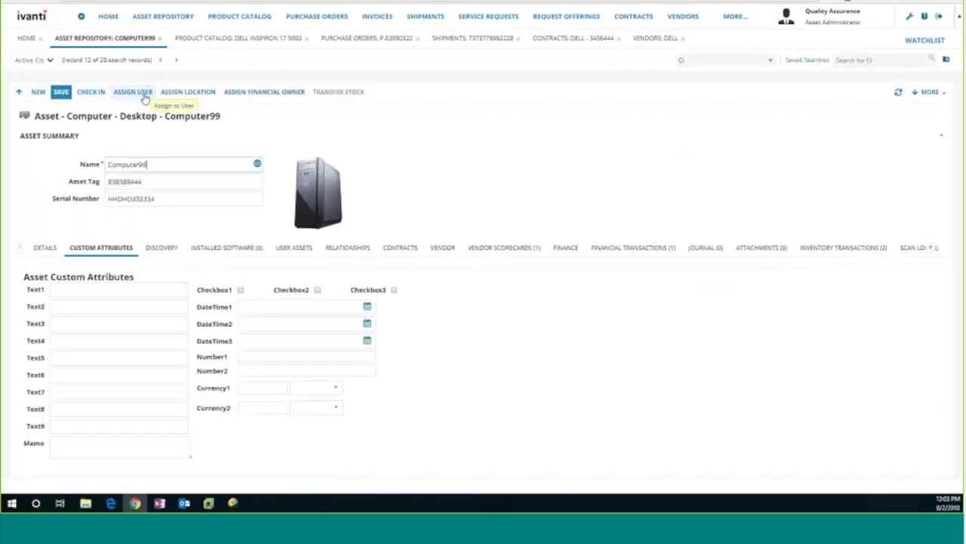
pyautogui.click(470, 38)
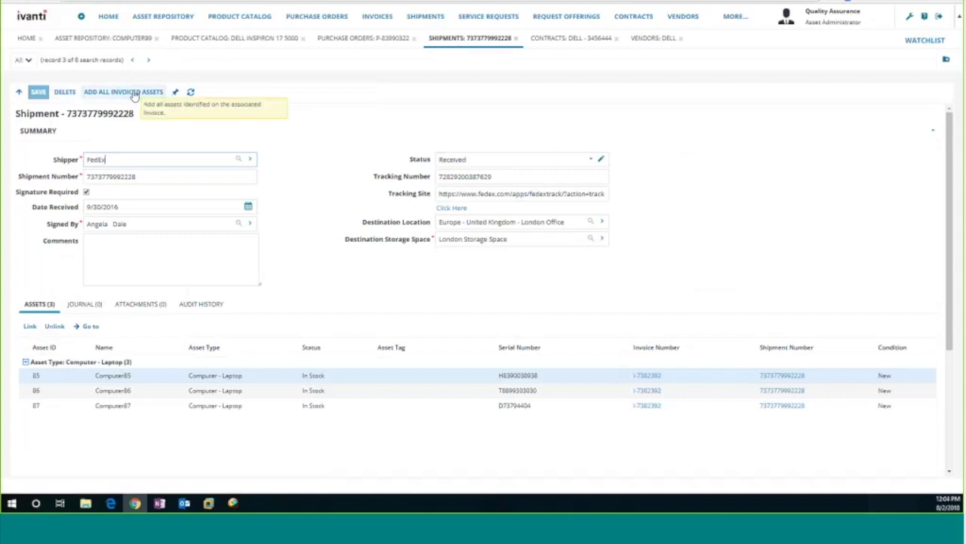
pyautogui.click(369, 41)
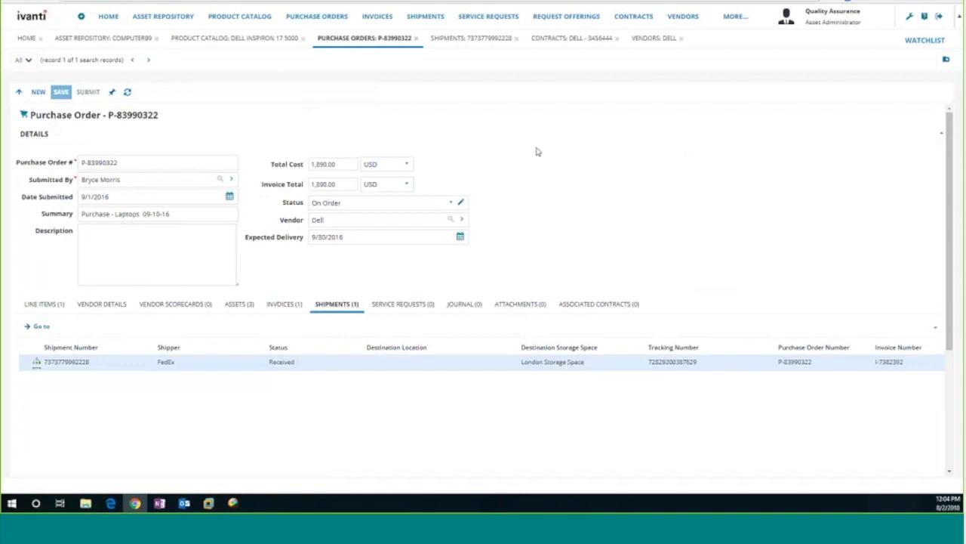
# - Show the additional workspaces, review the laptop purchase order's invoices and return to the purchase orders list
pyautogui.click(731, 20)
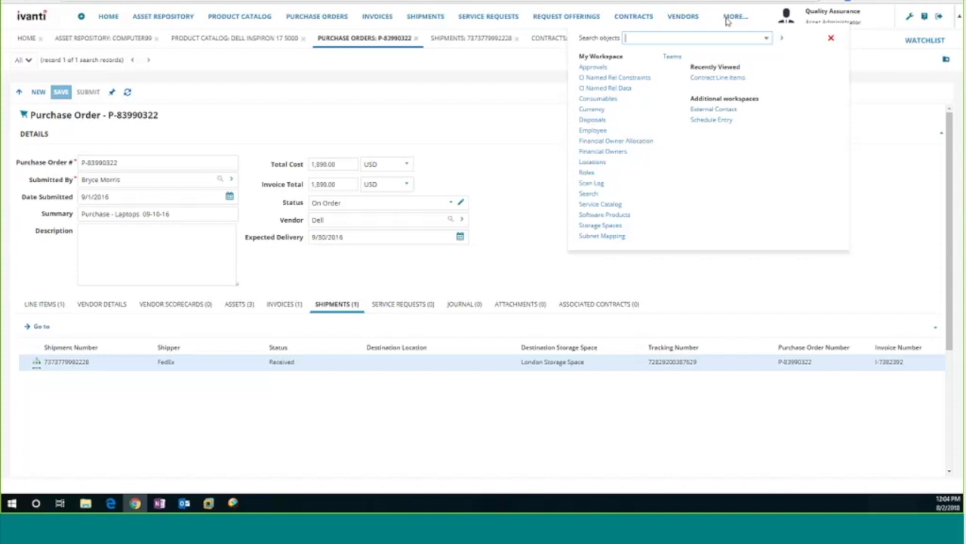
pyautogui.click(279, 309)
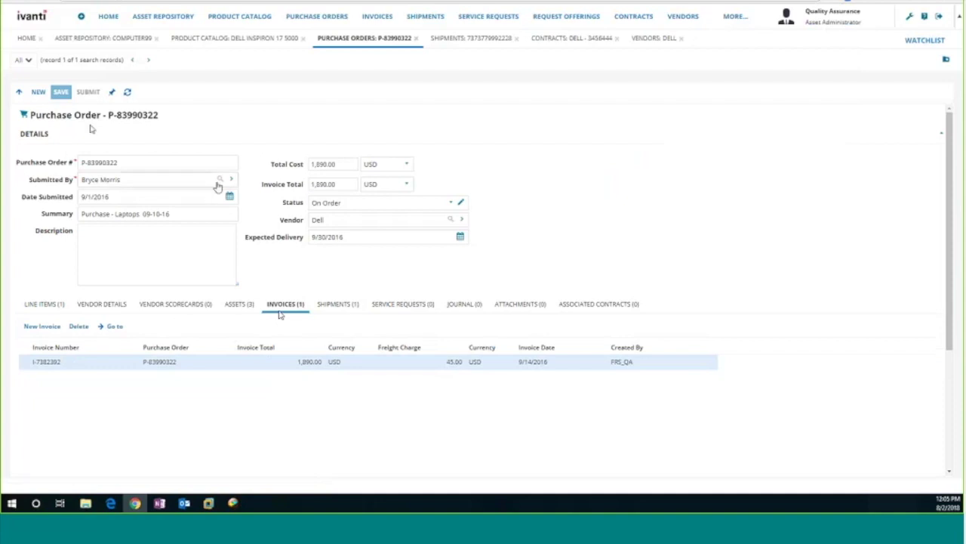
pyautogui.click(19, 91)
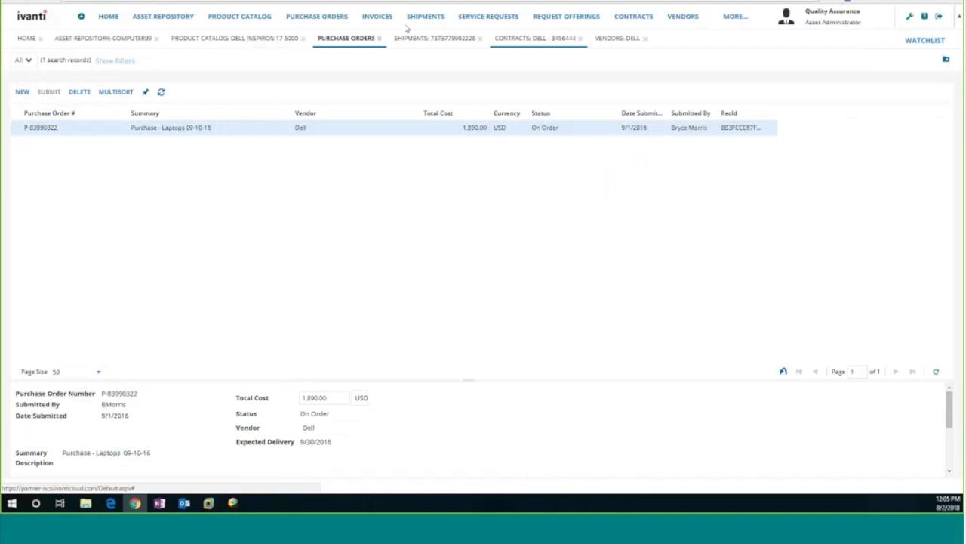
# - Open the invoices list and switch its saved search from active purchase orders to All
pyautogui.click(383, 17)
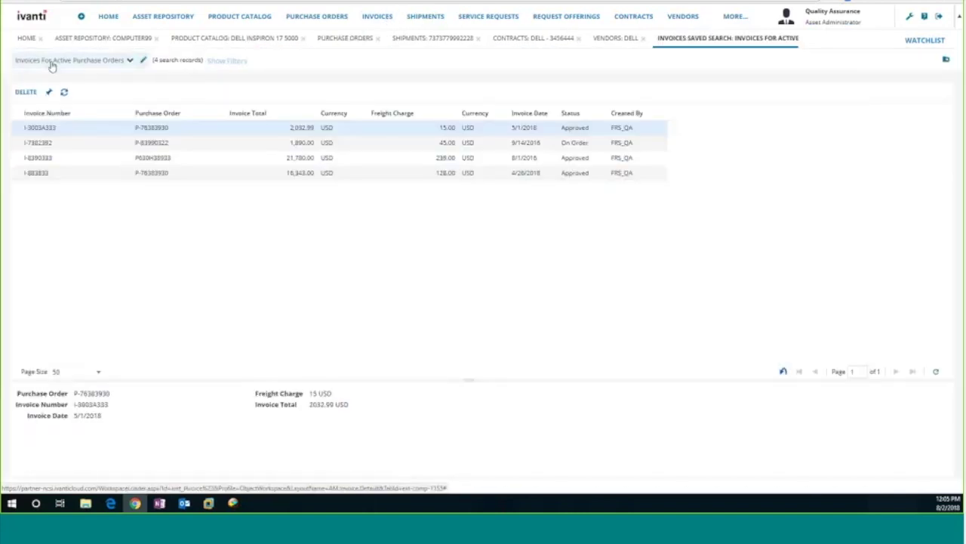
pyautogui.click(129, 61)
pyautogui.click(38, 90)
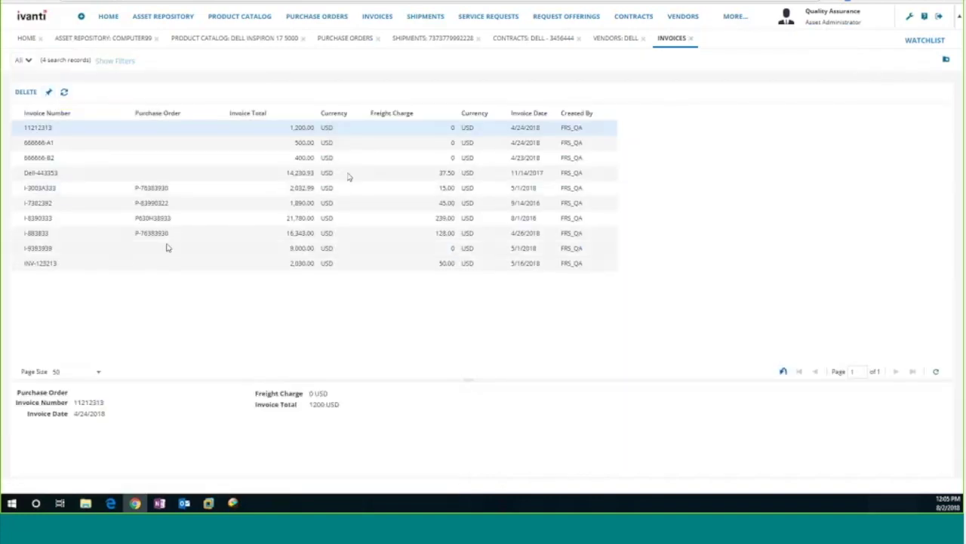
# - Open the 4/23/2018 invoice, assign it to the Purchase Desktops 07-12-2016 purchase order and save it
pyautogui.doubleClick(53, 157)
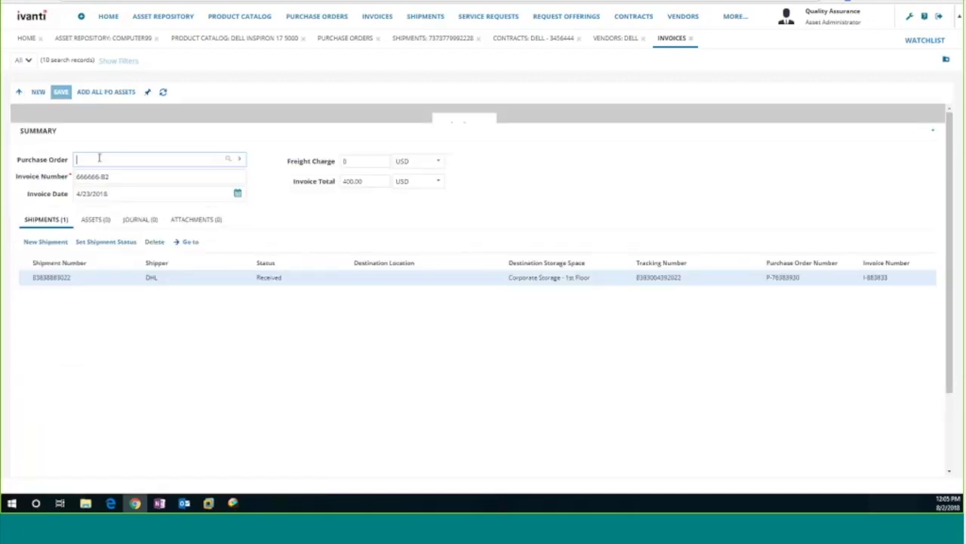
pyautogui.click(229, 160)
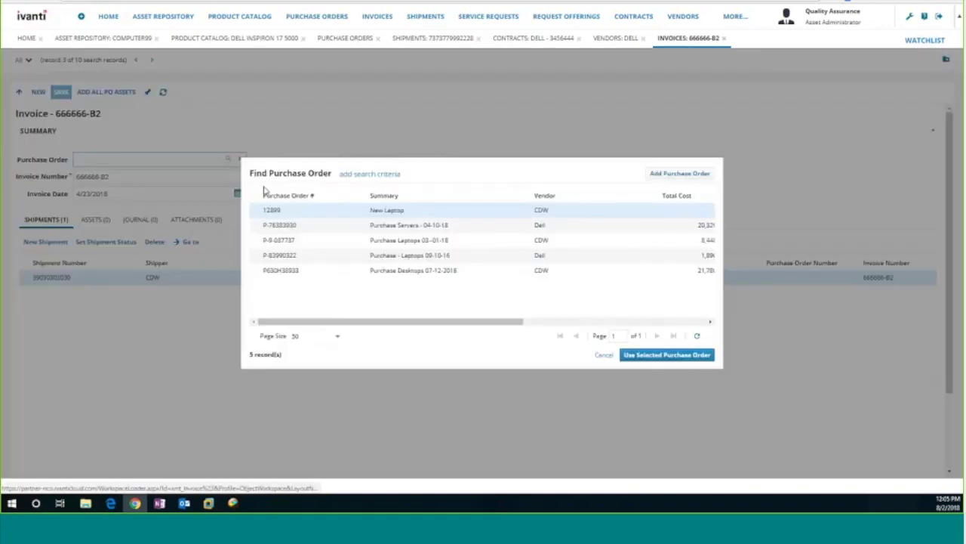
pyautogui.doubleClick(283, 270)
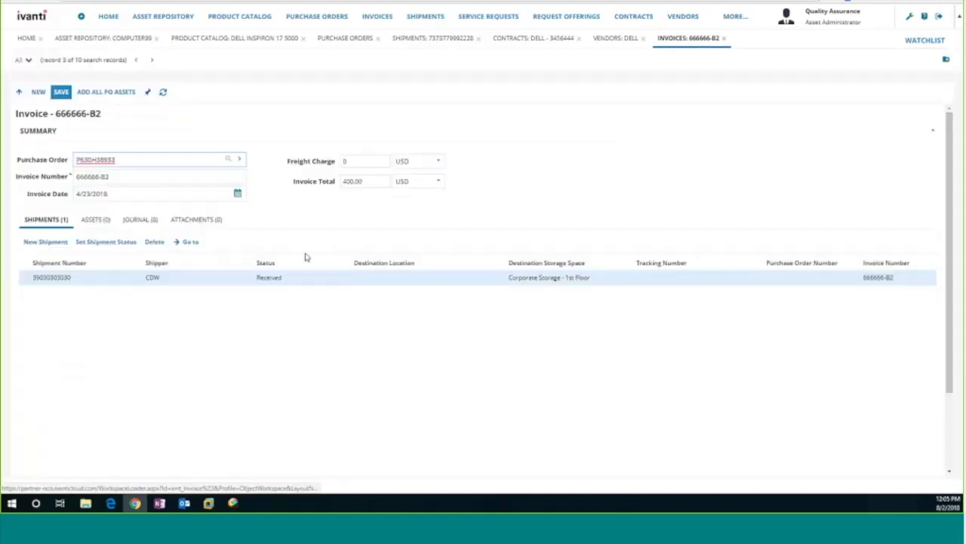
pyautogui.click(60, 91)
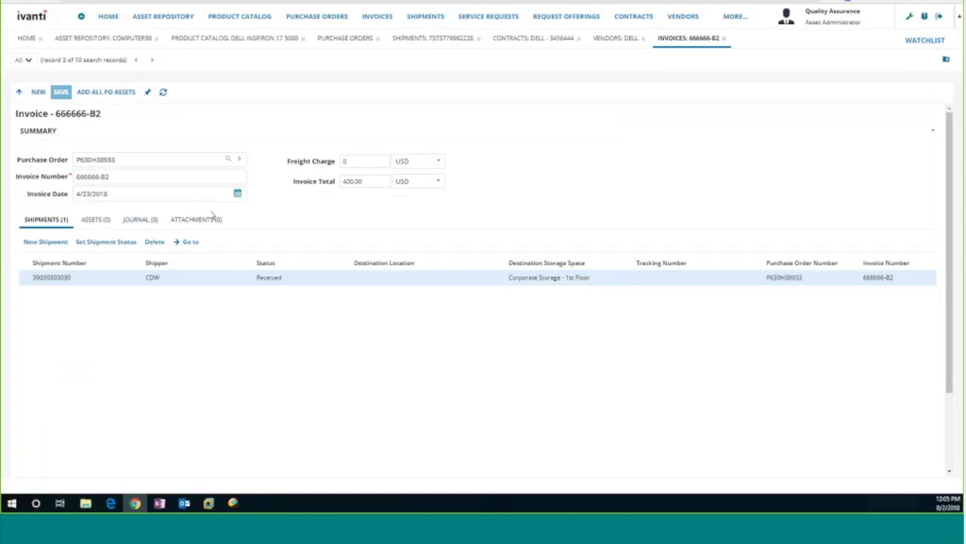
# - Open the purchase order linked to the invoice, review its invoice total and shipments, and show the additional workspaces
pyautogui.click(239, 159)
pyautogui.click(271, 188)
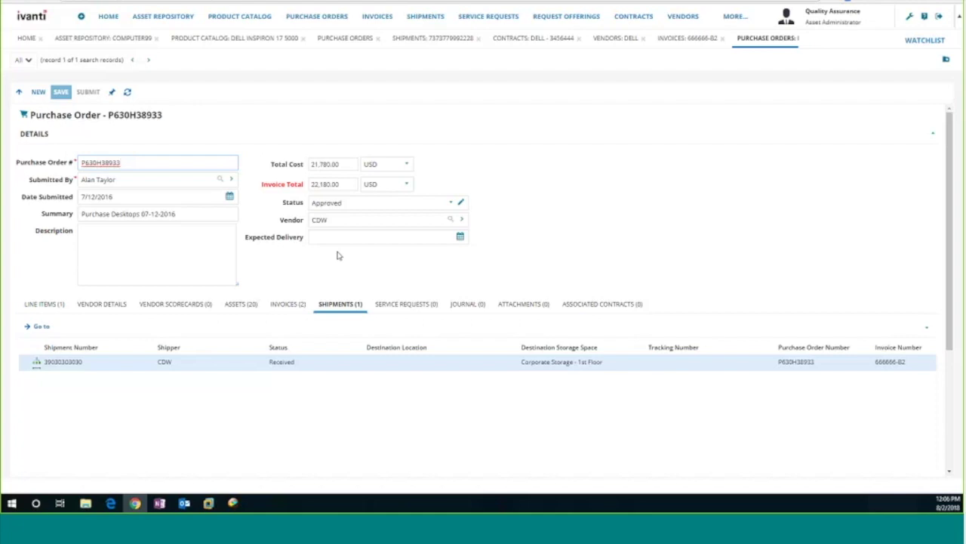
pyautogui.click(735, 17)
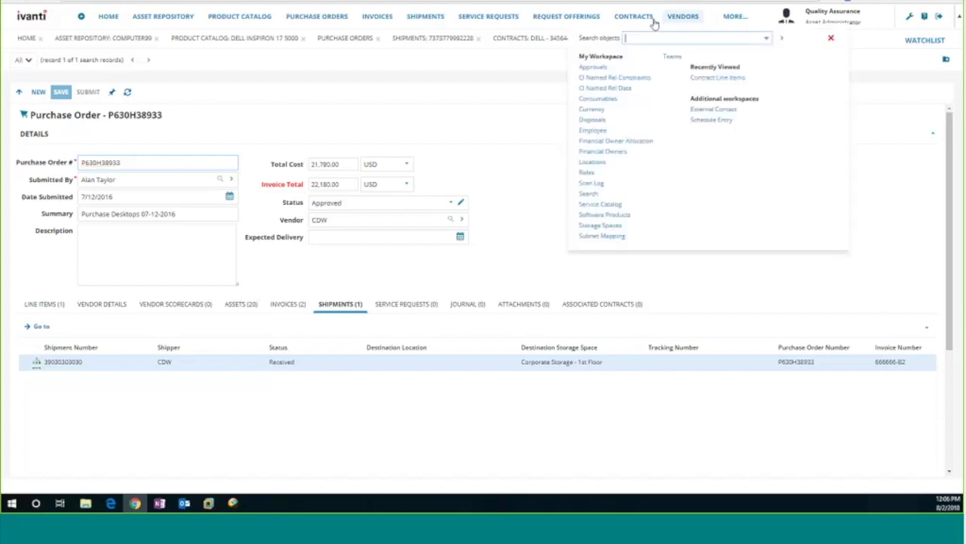
# - Open the Locations workspace, review the location hierarchy and the USA record's parent location, and close the workspace
pyautogui.click(591, 163)
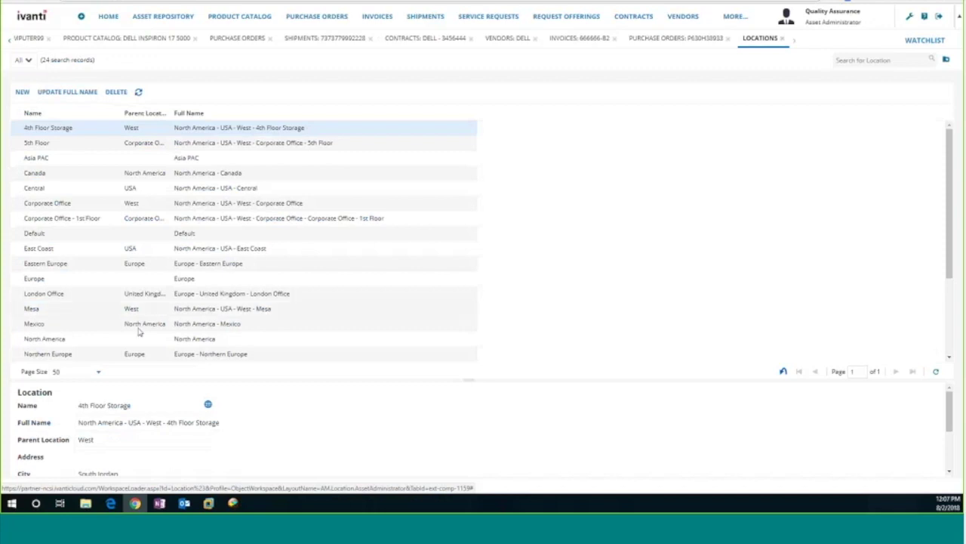
pyautogui.scroll(-3, 136, 272)
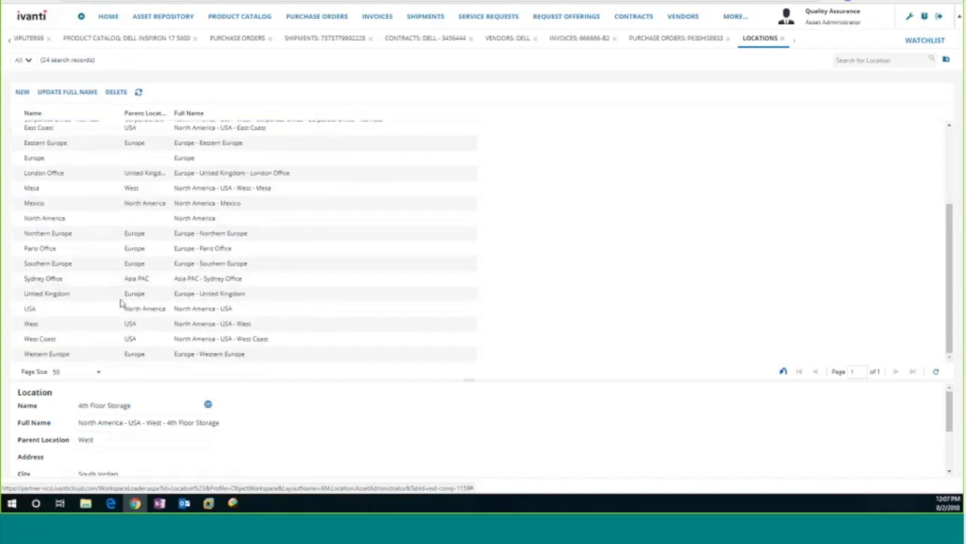
pyautogui.click(157, 312)
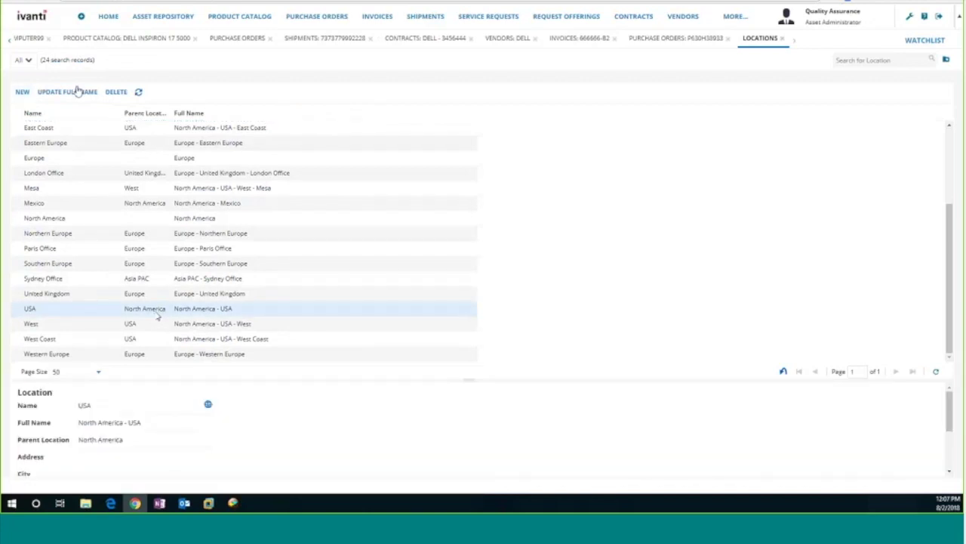
pyautogui.scroll(3, 74, 353)
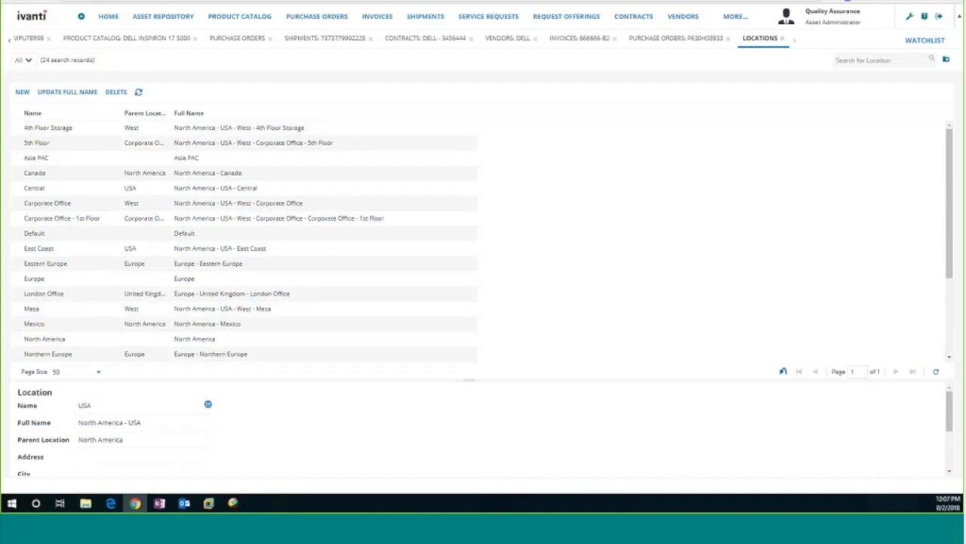
pyautogui.click(782, 39)
# - Open the Consumables workspace and expand the Corporate Storage - 1st Floor group
pyautogui.click(733, 17)
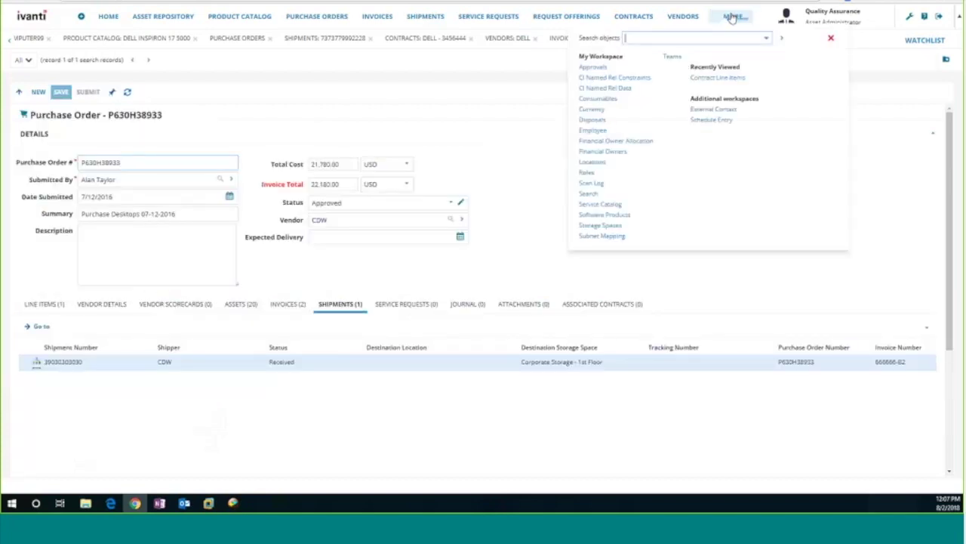
pyautogui.click(593, 99)
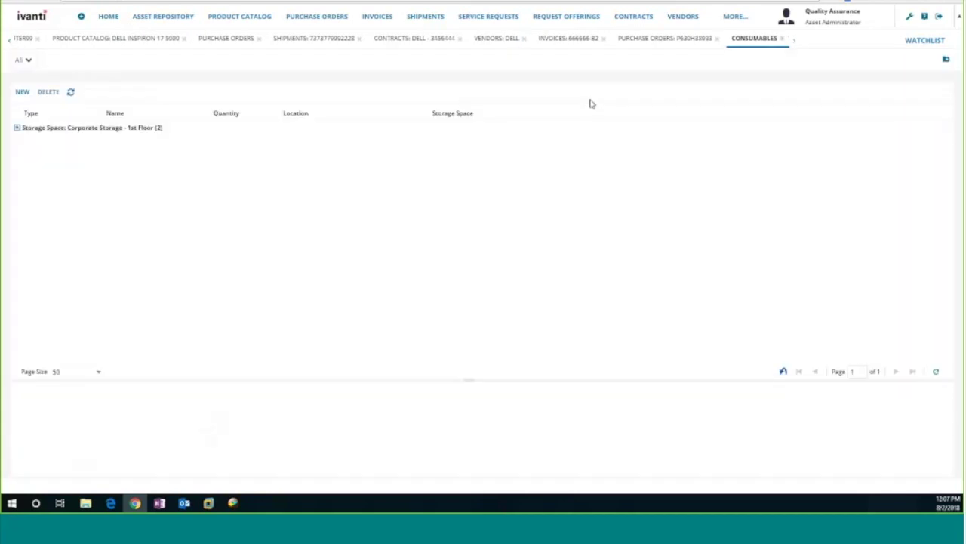
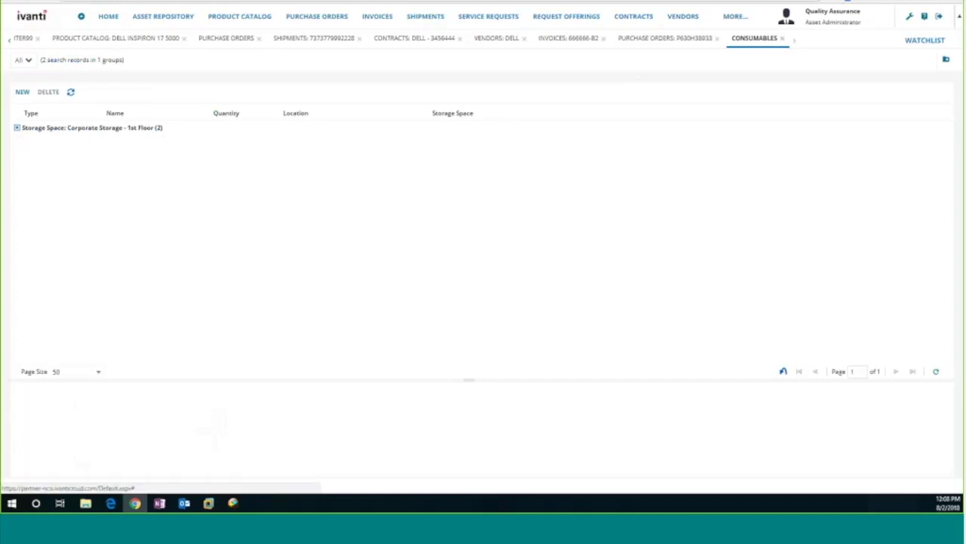
pyautogui.click(16, 128)
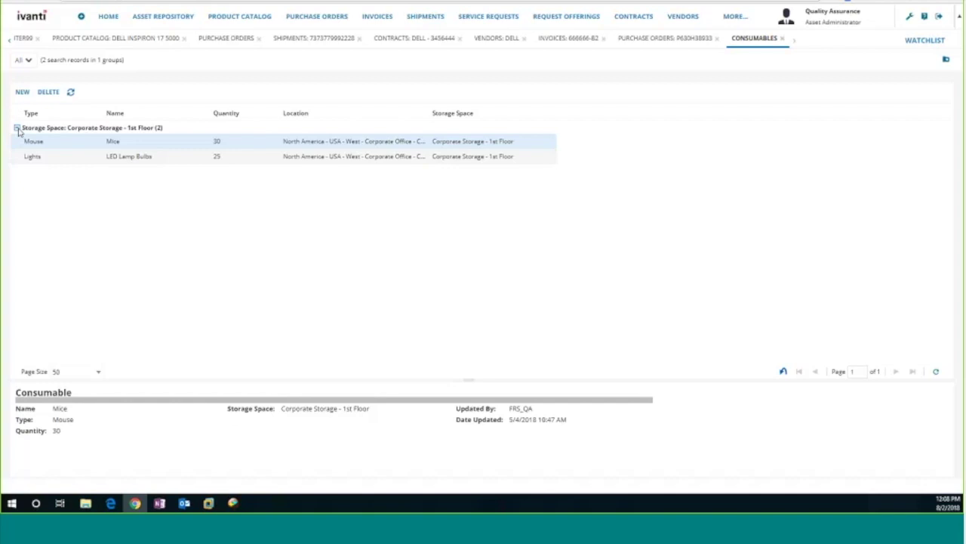
# - Set the quantity of the Mice consumable to 28, save the record and return to the consumables list
pyautogui.doubleClick(123, 144)
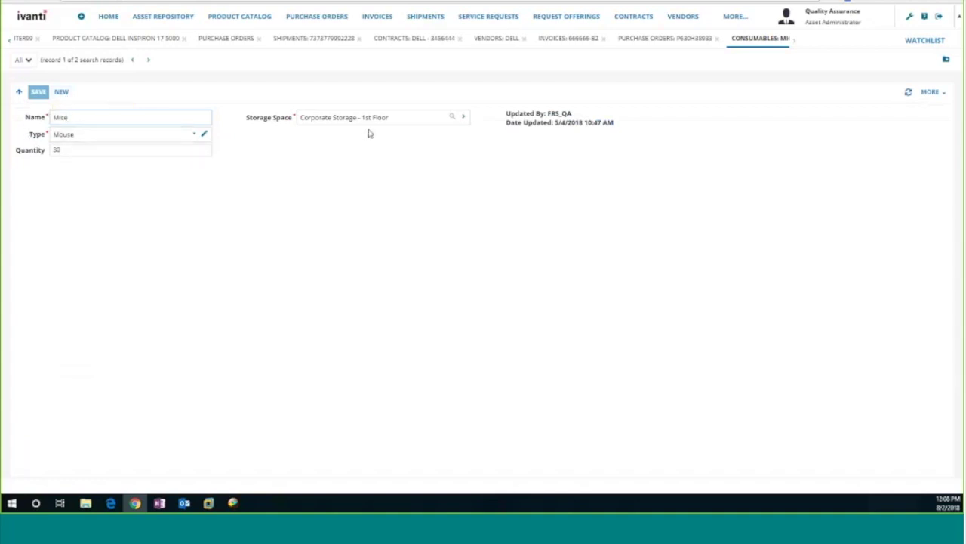
pyautogui.click(72, 150)
pyautogui.press('BackSpace')
pyautogui.press('BackSpace')
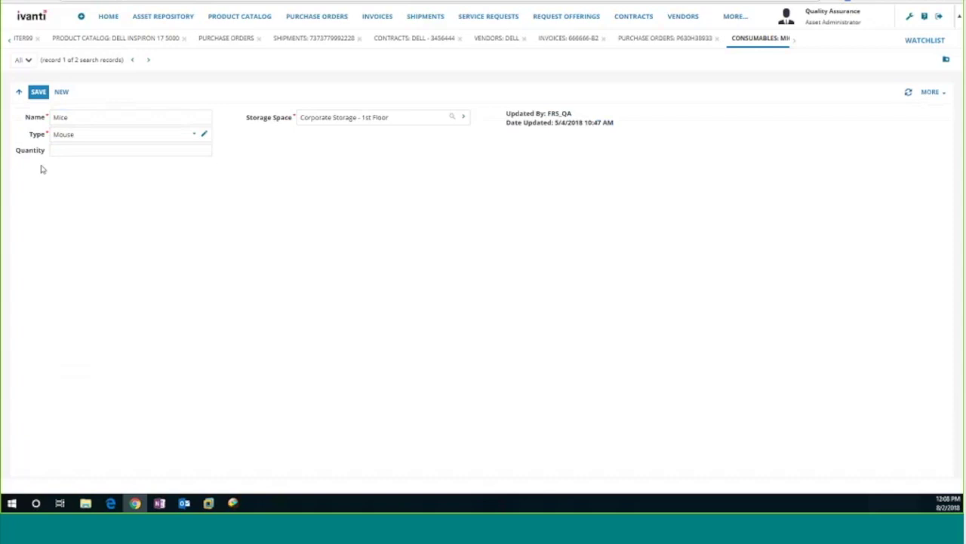
pyautogui.write('28')
pyautogui.click(39, 92)
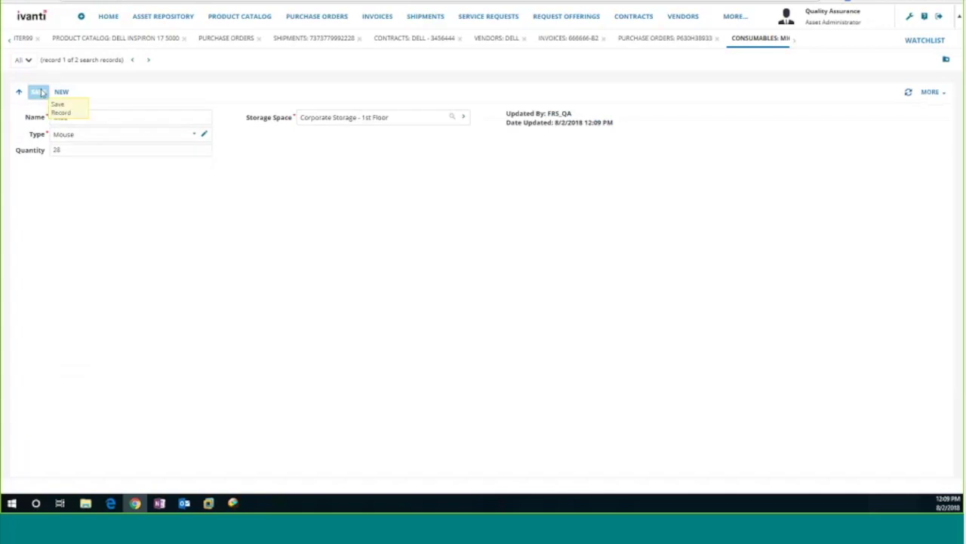
pyautogui.click(18, 92)
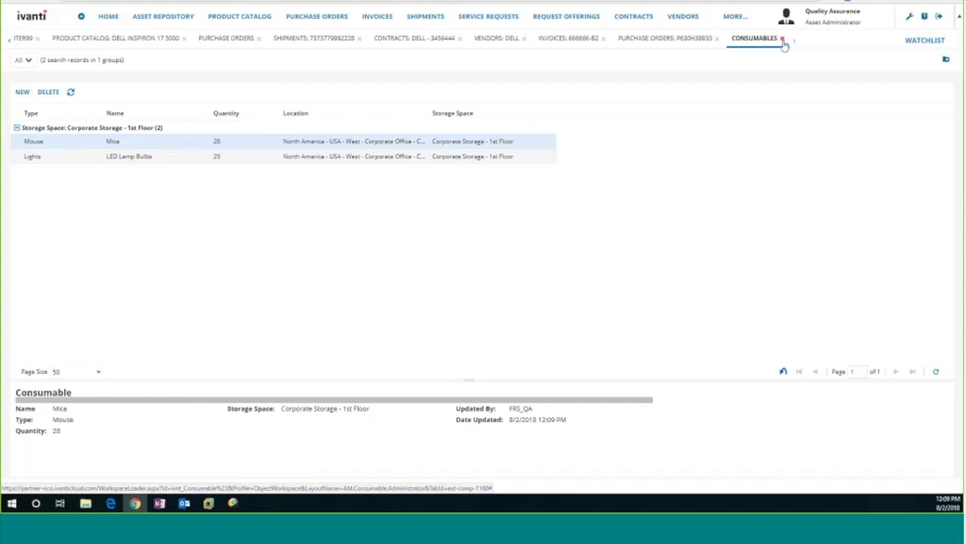
# - Open the Software Products workspace and view the Adobe Illustrator record
pyautogui.click(731, 17)
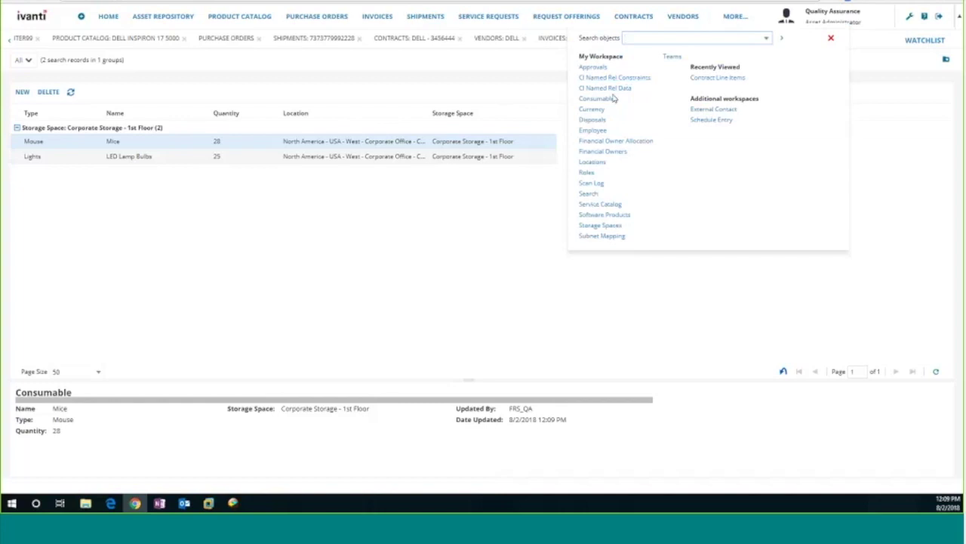
pyautogui.click(618, 217)
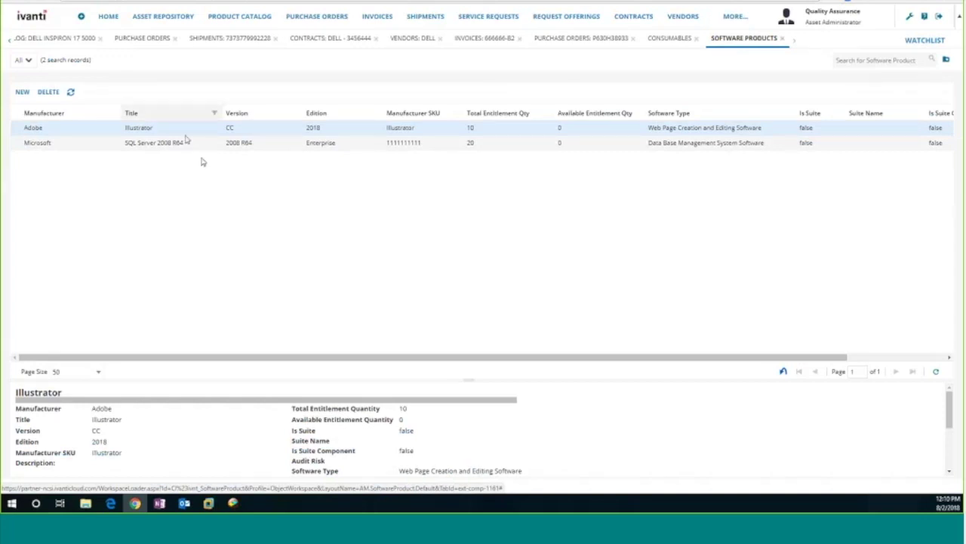
pyautogui.doubleClick(128, 132)
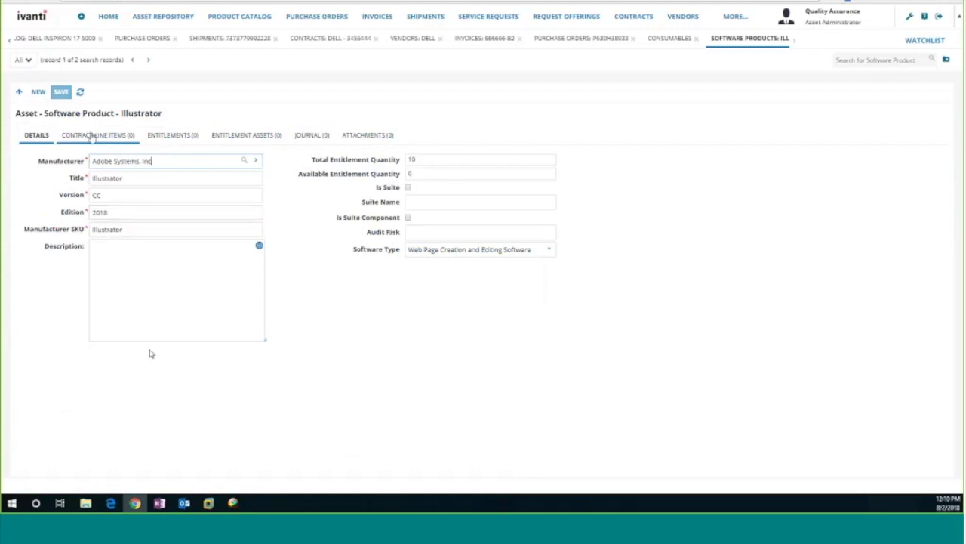
# - Review Illustrator's contract line items, linkable entitlements and entitlement assets without linking anything, and return to its details
pyautogui.click(94, 136)
pyautogui.click(175, 137)
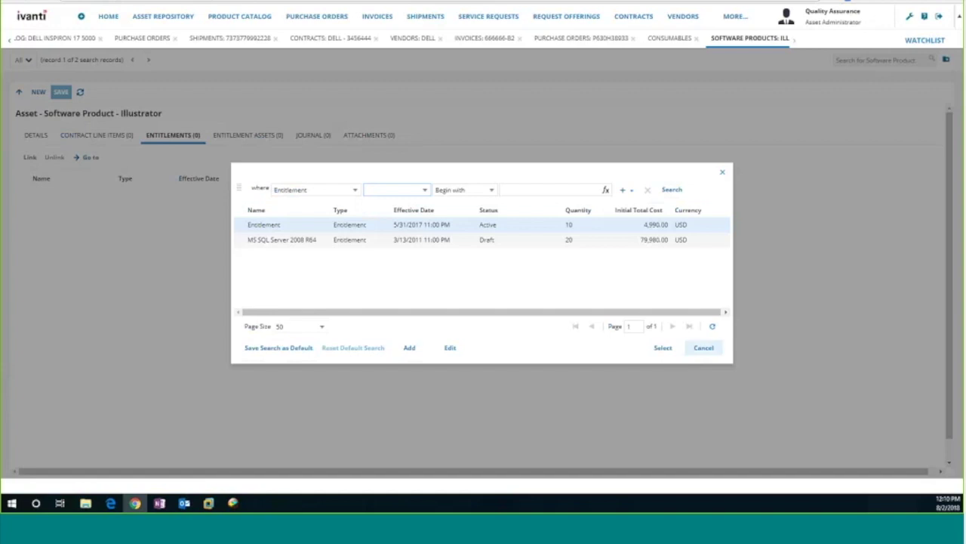
pyautogui.click(704, 348)
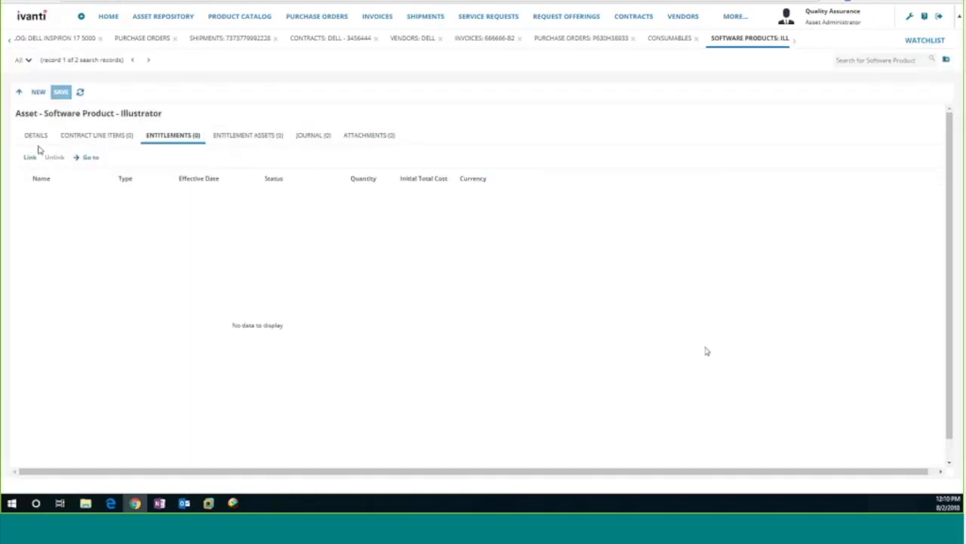
pyautogui.click(250, 142)
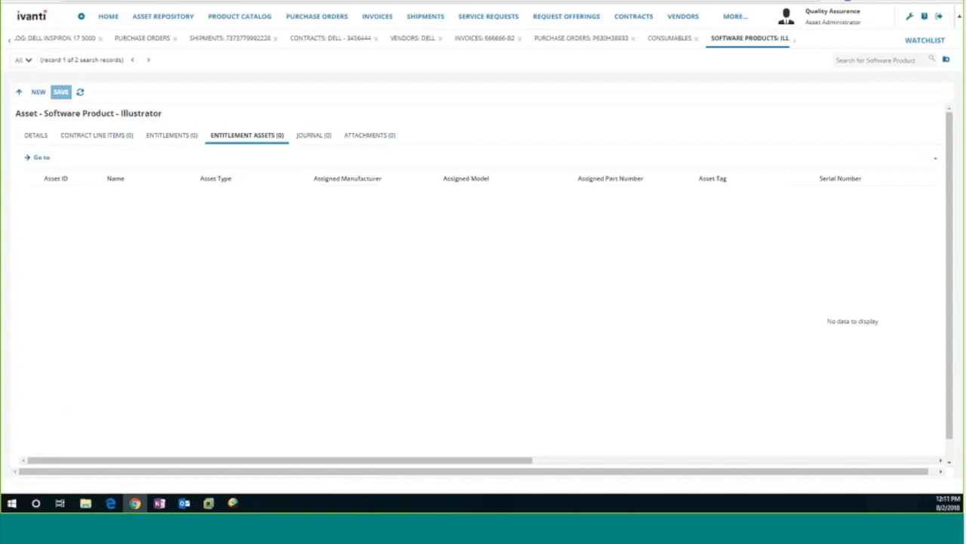
pyautogui.click(35, 135)
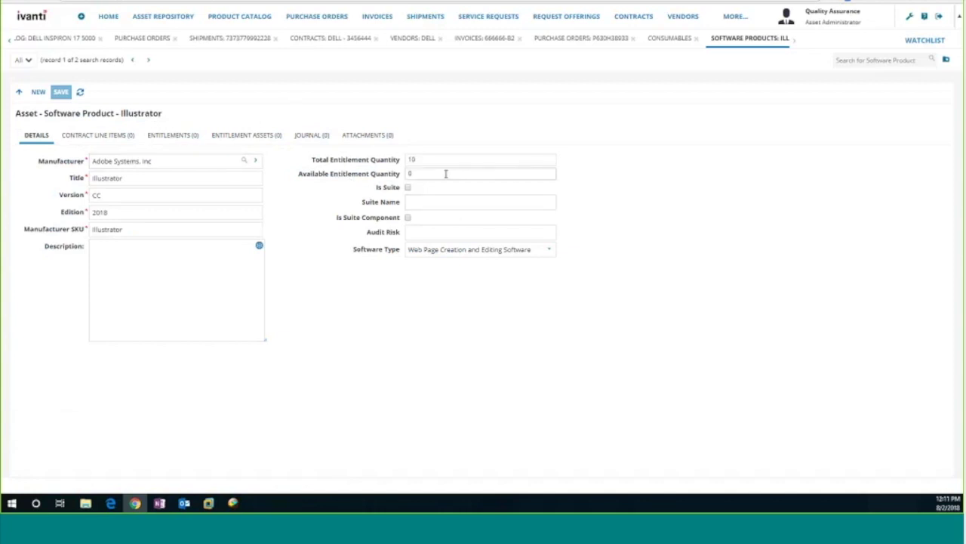
# - Open the Storage Spaces workspace and expand the Europe - United Kingdom - London Office location
pyautogui.click(805, 42)
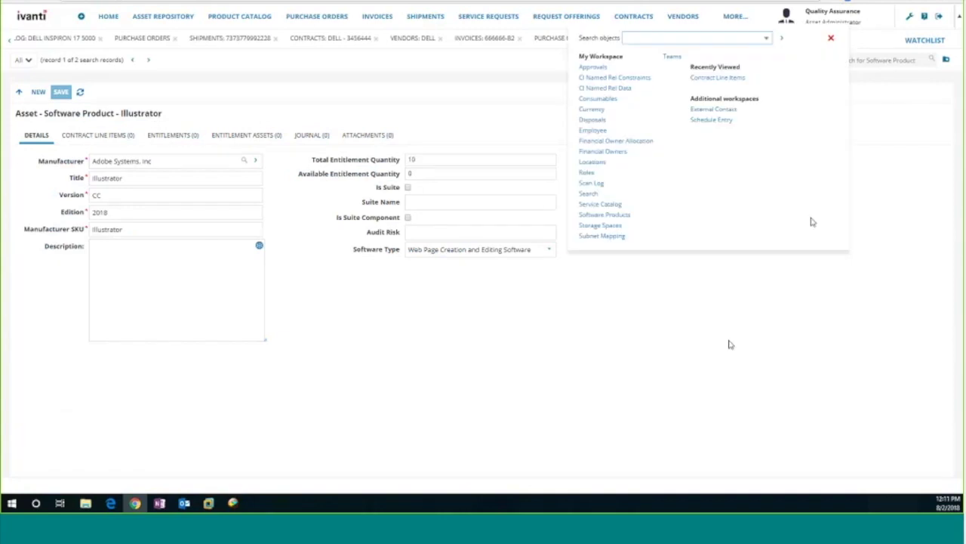
pyautogui.click(608, 225)
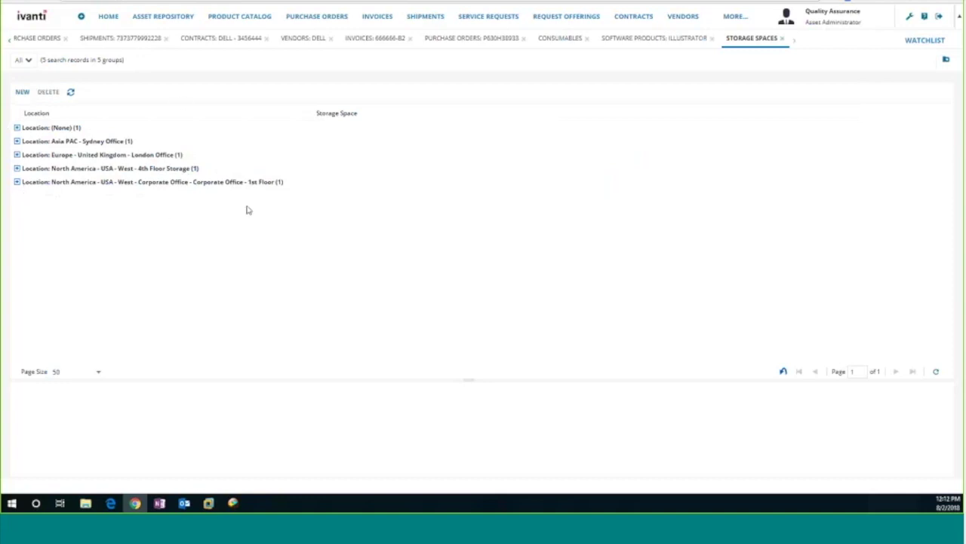
pyautogui.click(16, 155)
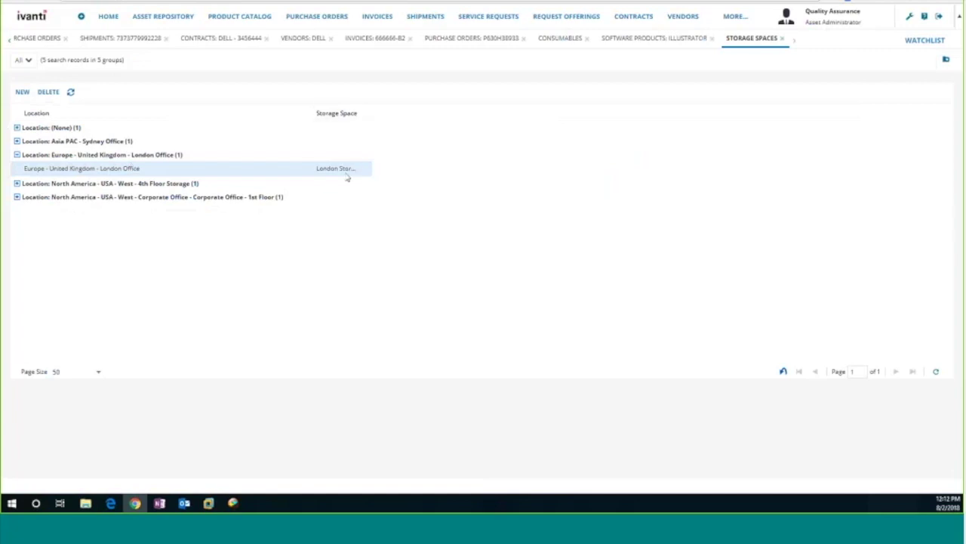
pyautogui.click(739, 19)
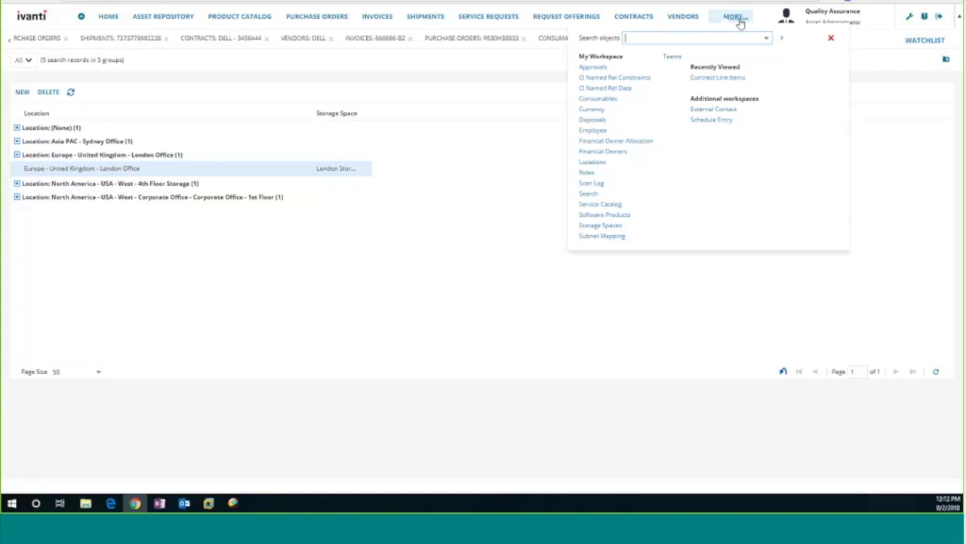
pyautogui.click(386, 313)
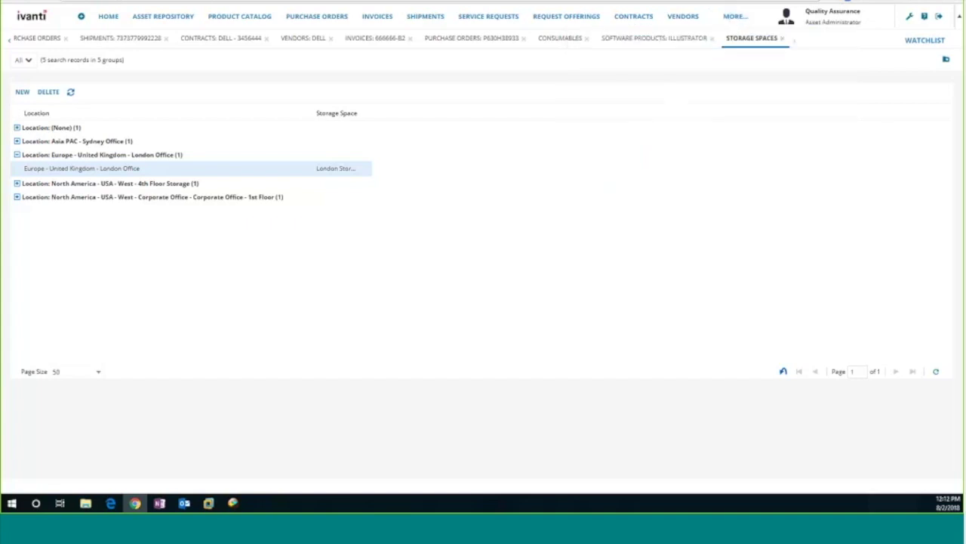
# - Return to the open home workspace and show the list of available dashboards
pyautogui.click(7, 41)
pyautogui.click(8, 43)
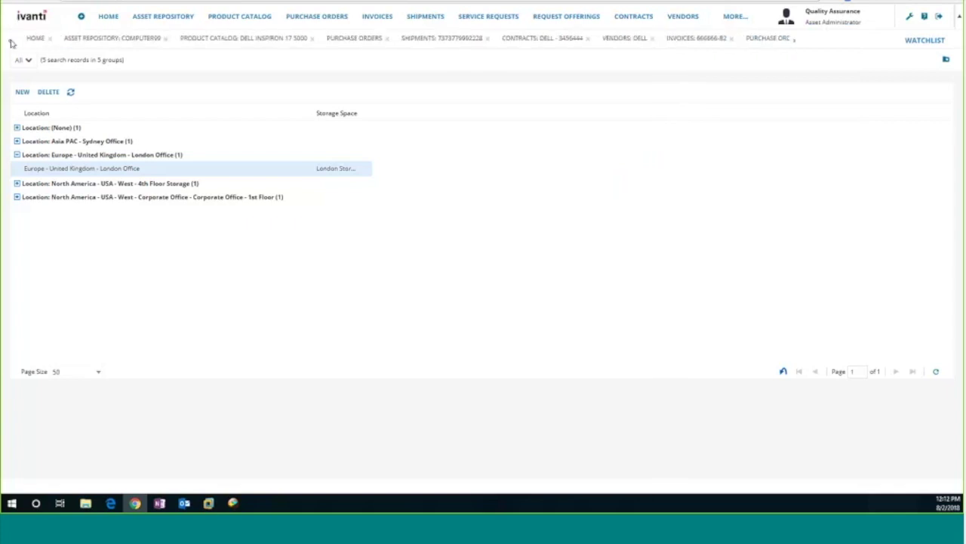
pyautogui.click(34, 38)
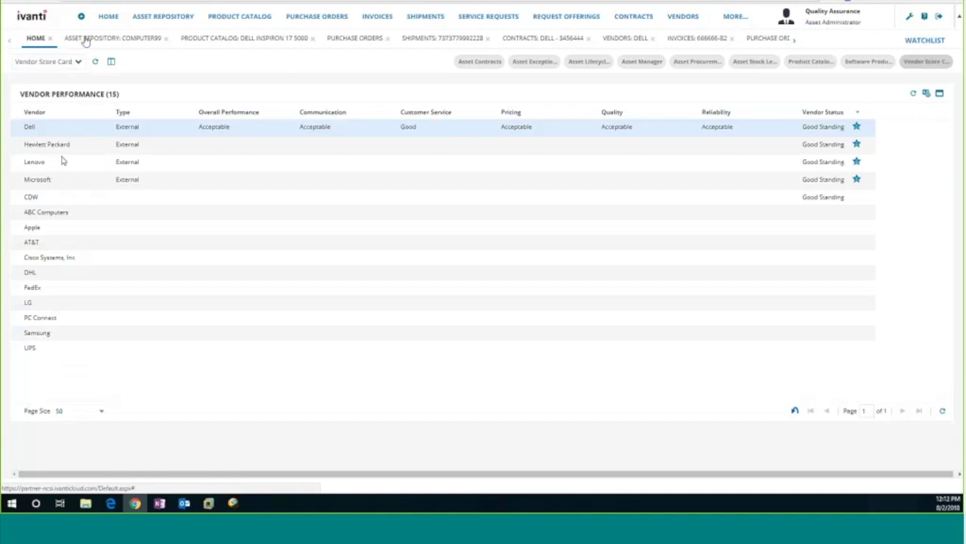
pyautogui.click(78, 62)
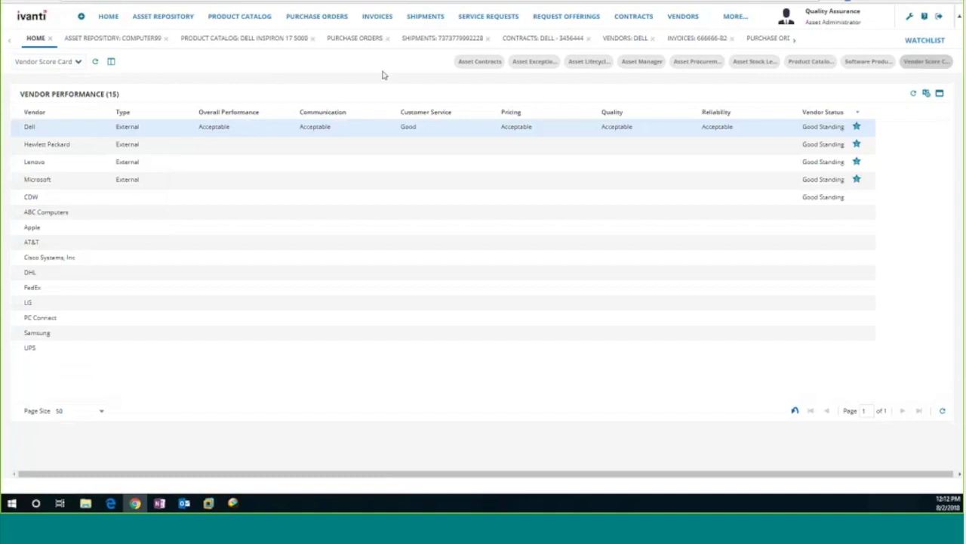
pyautogui.click(76, 62)
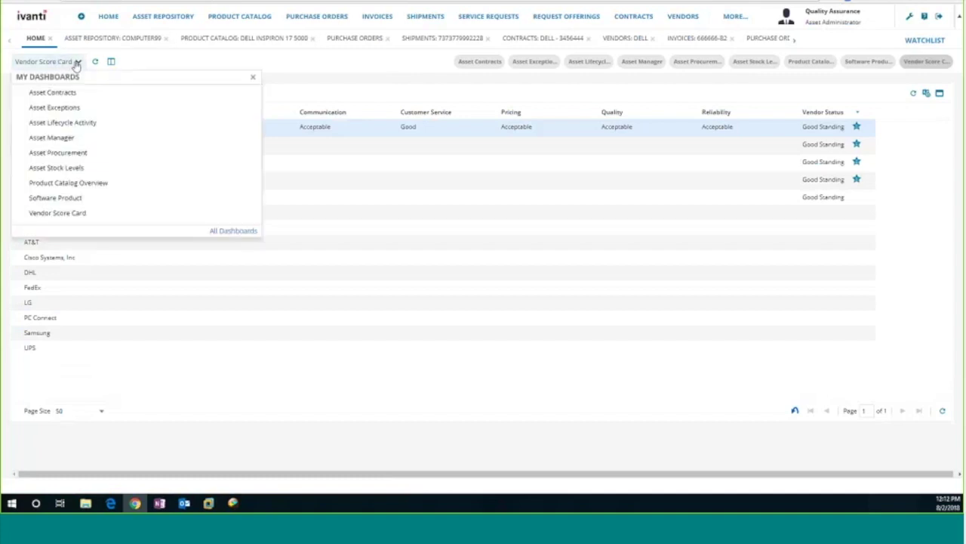
pyautogui.click(645, 93)
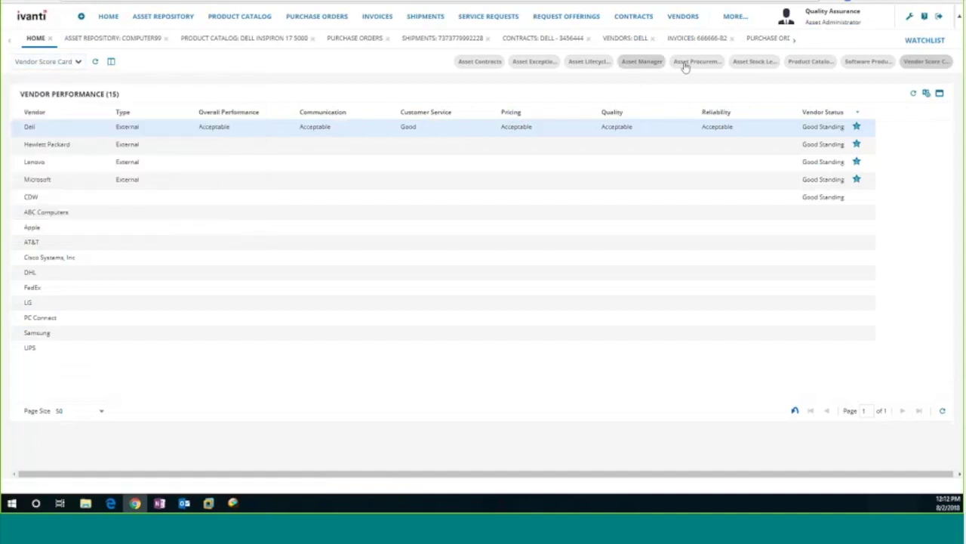
# - Review the Asset Procurement, Asset Stock Levels and Product Catalog Overview dashboards, expanding the Dell Inspiron 17 5000 stock
pyautogui.click(710, 66)
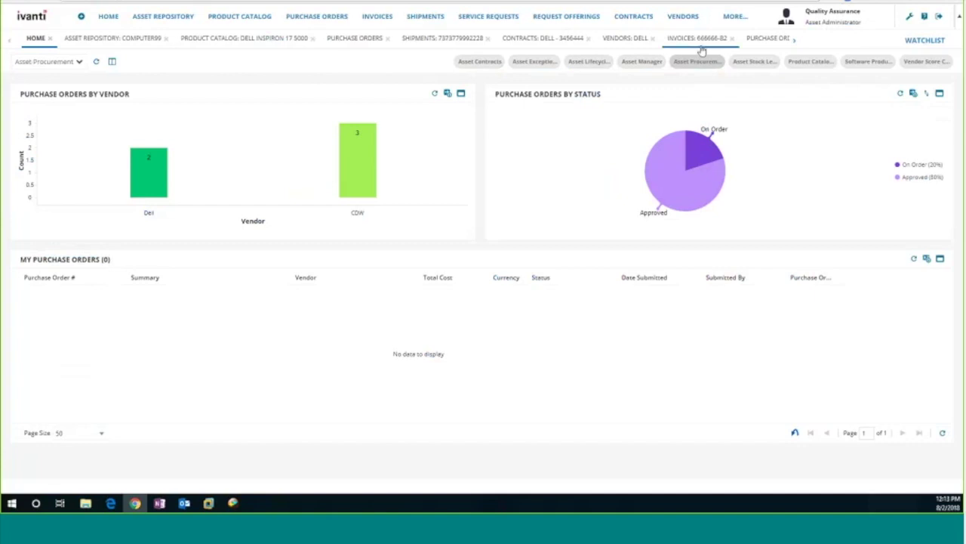
pyautogui.click(755, 61)
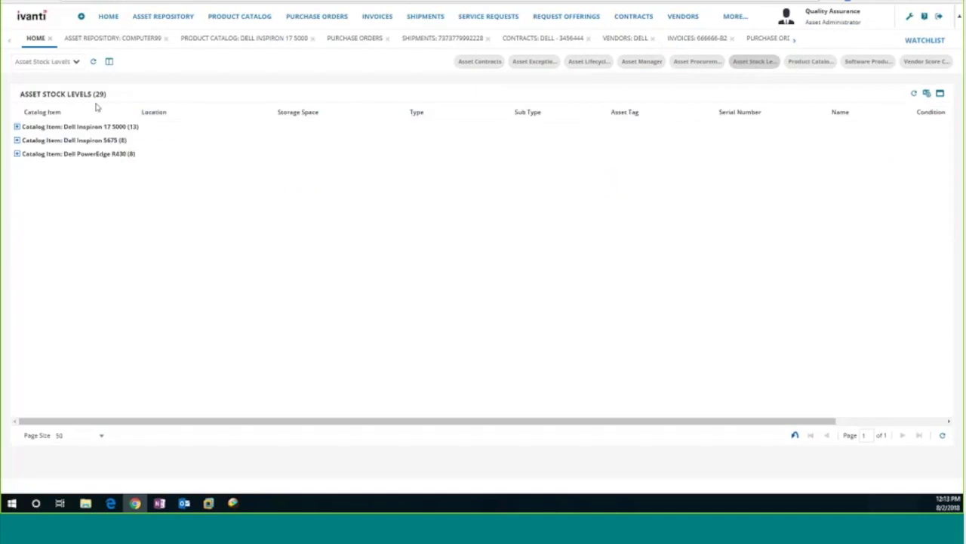
pyautogui.click(17, 126)
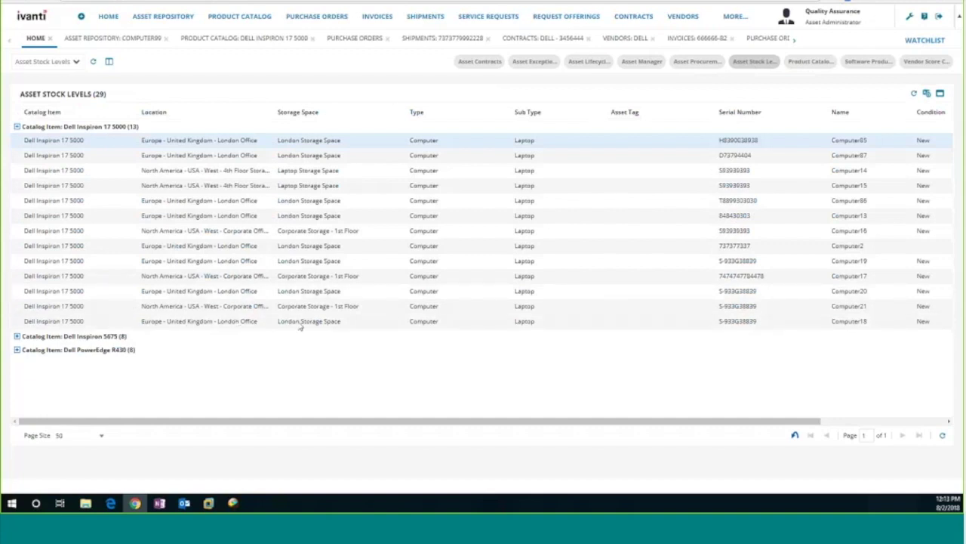
pyautogui.click(810, 62)
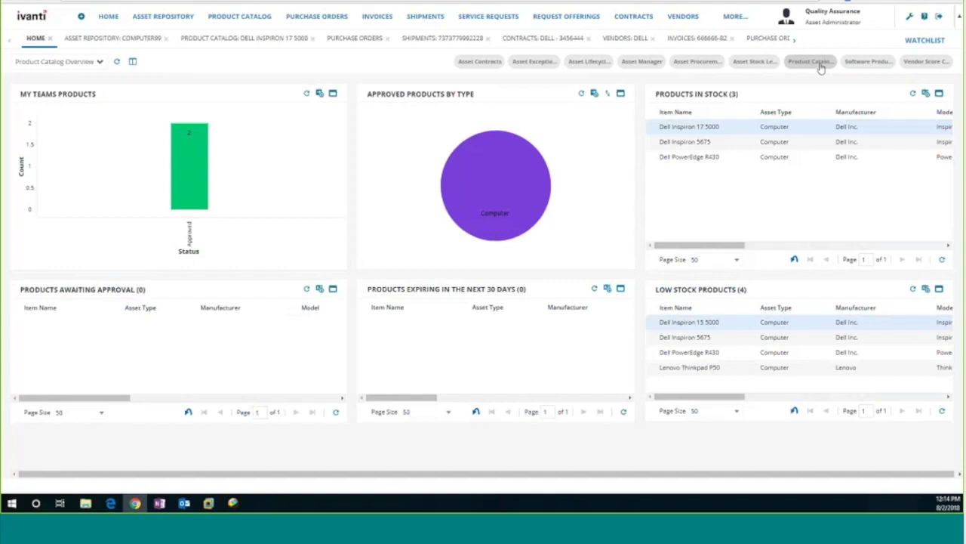
pyautogui.click(739, 17)
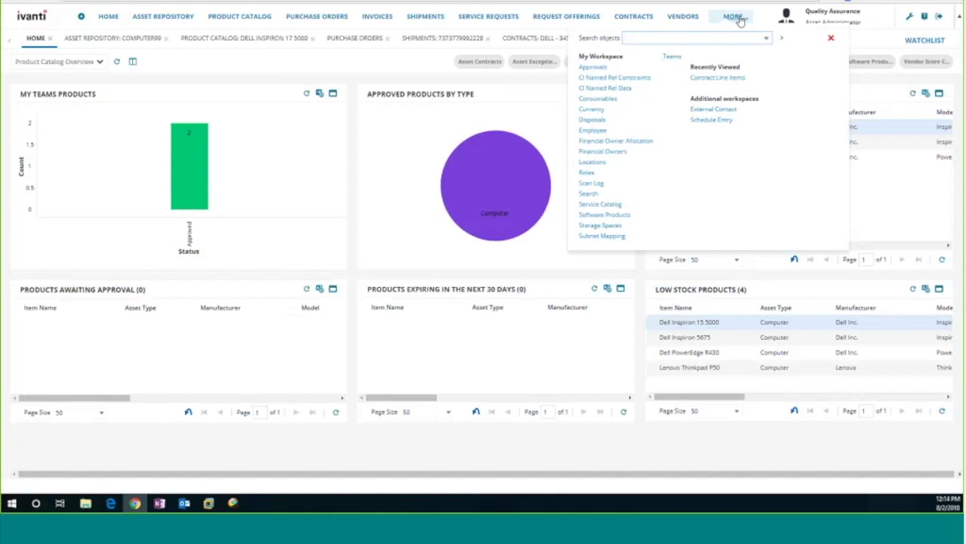
pyautogui.click(367, 80)
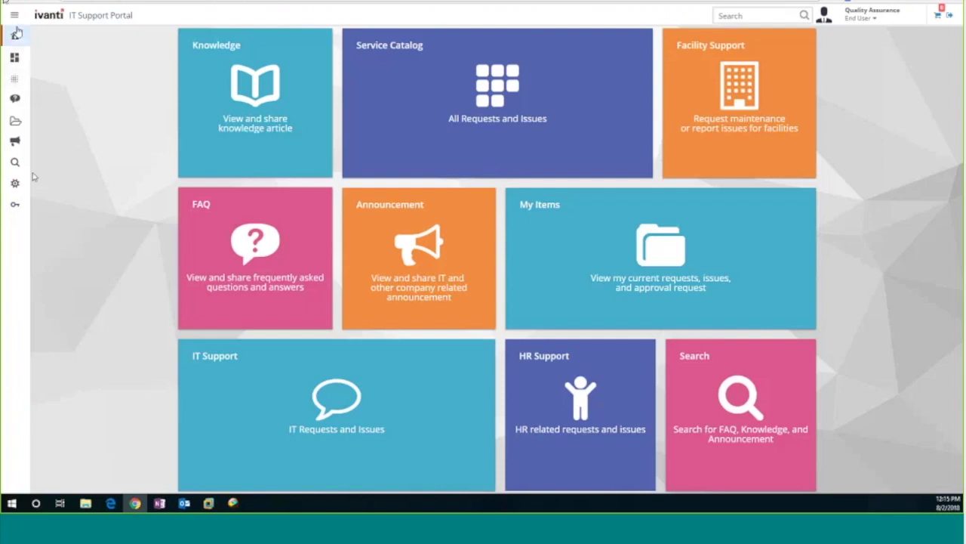
# - Look over the self-service portal's Knowledge Base and Service Catalog, and return to the portal's home page
pyautogui.click(17, 79)
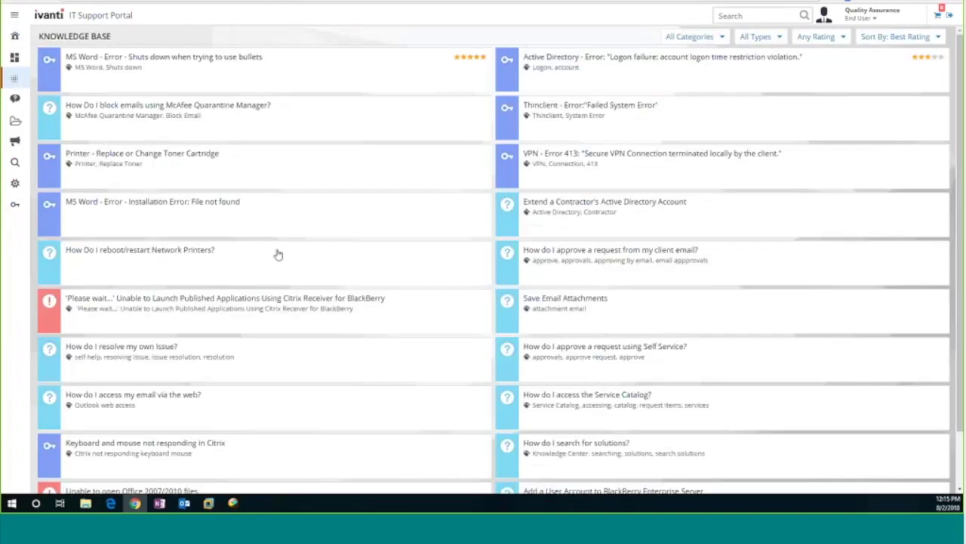
pyautogui.click(15, 57)
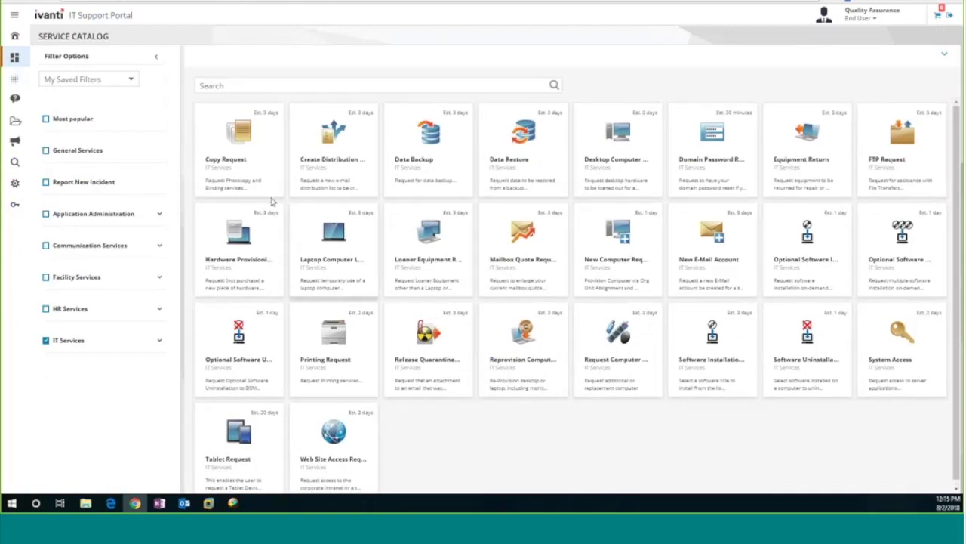
pyautogui.click(15, 35)
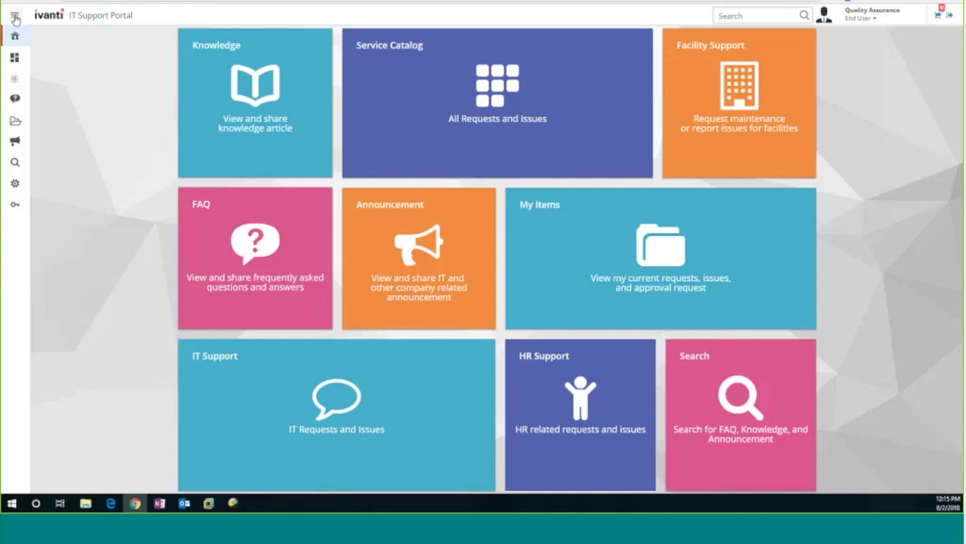
pyautogui.click(15, 18)
pyautogui.click(15, 17)
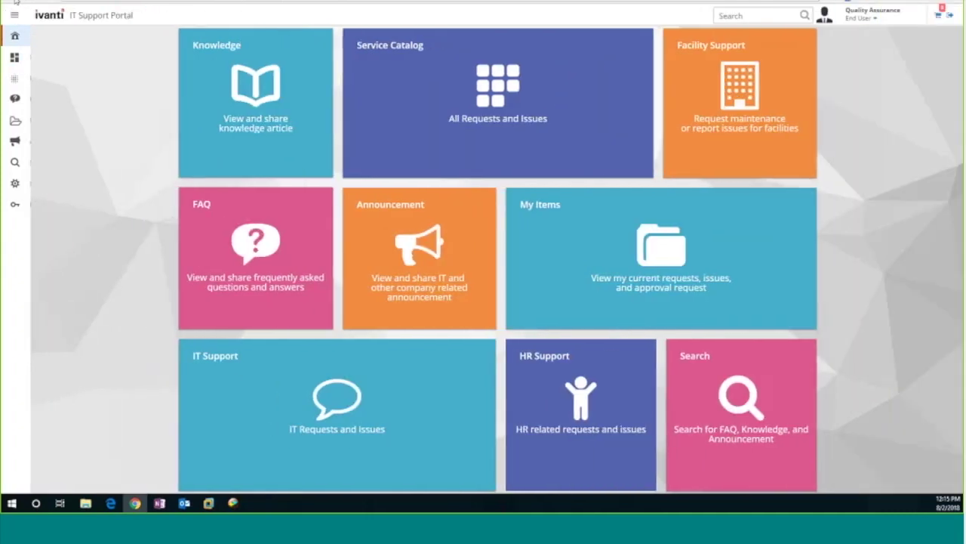
# - Switch to the Asset Administrator role and show the Disposed Assets saved search in the Asset Repository
pyautogui.click(864, 21)
pyautogui.click(868, 29)
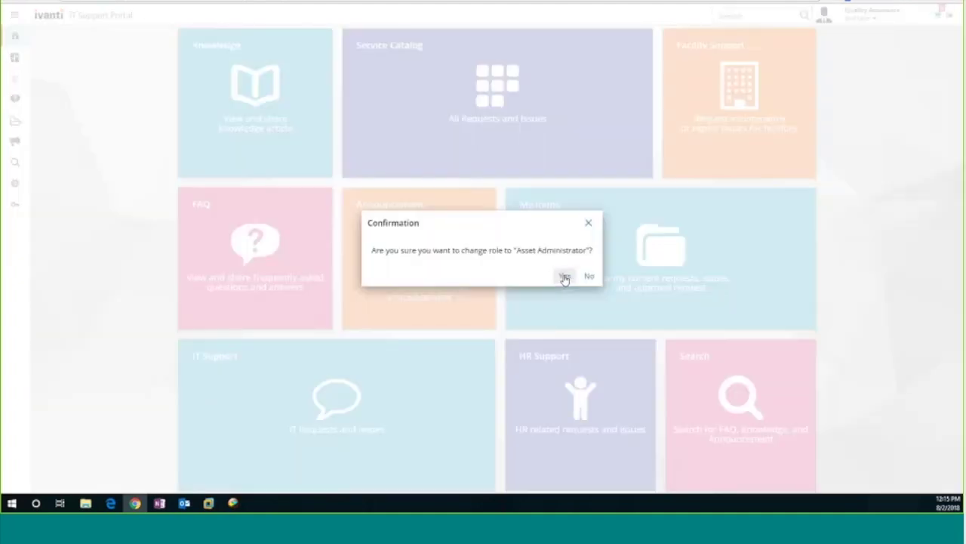
pyautogui.click(564, 277)
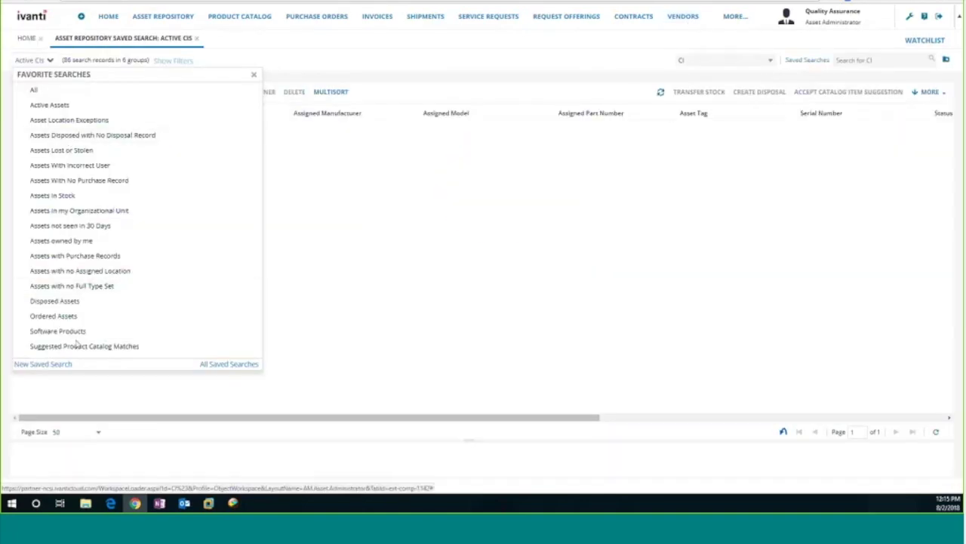
pyautogui.click(54, 301)
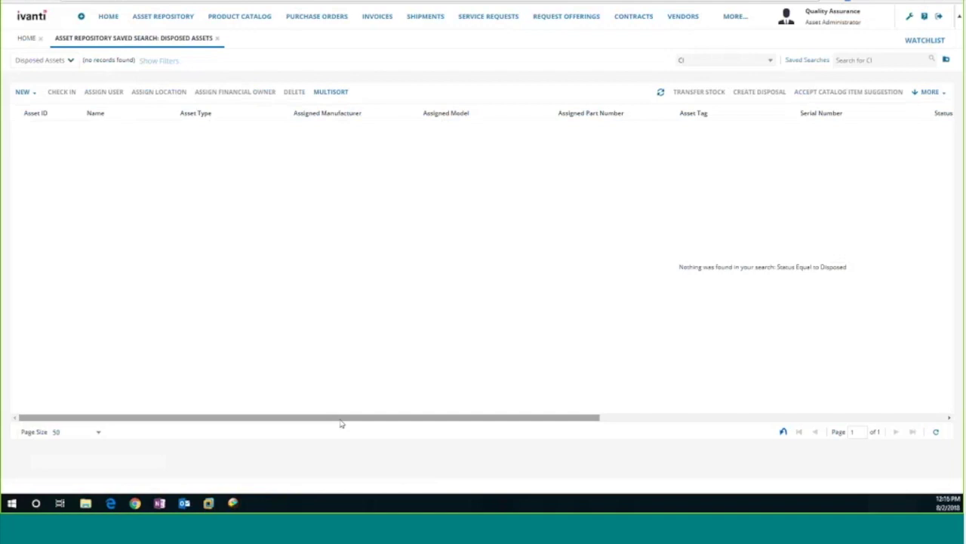
# - Reopen the Asset Repository, start a new mobile device record and view its asset subtype choices without picking one
pyautogui.click(147, 23)
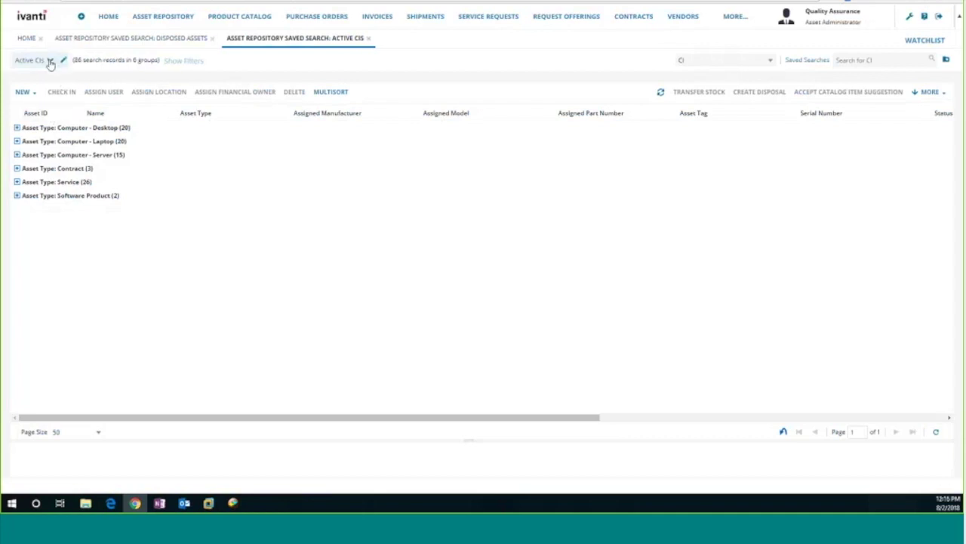
pyautogui.click(35, 95)
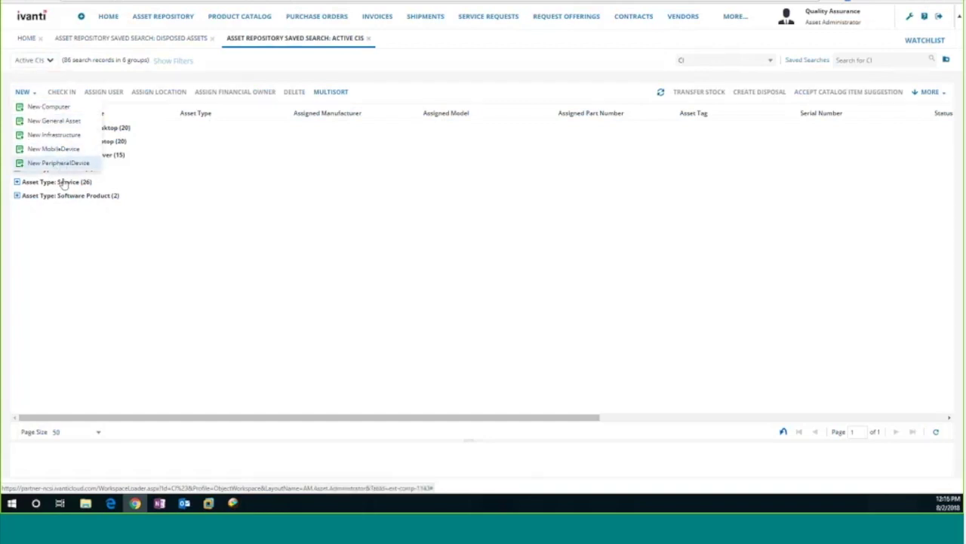
pyautogui.click(65, 152)
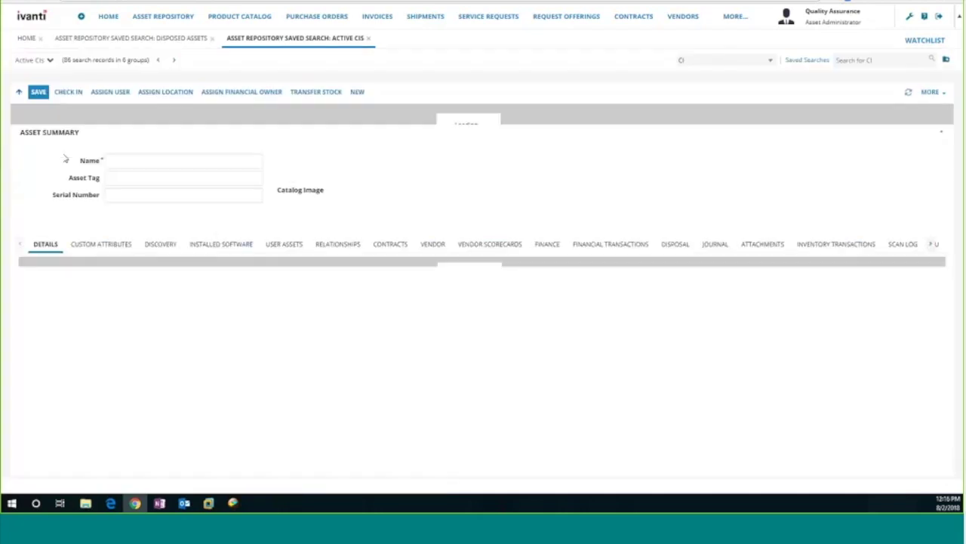
pyautogui.click(249, 266)
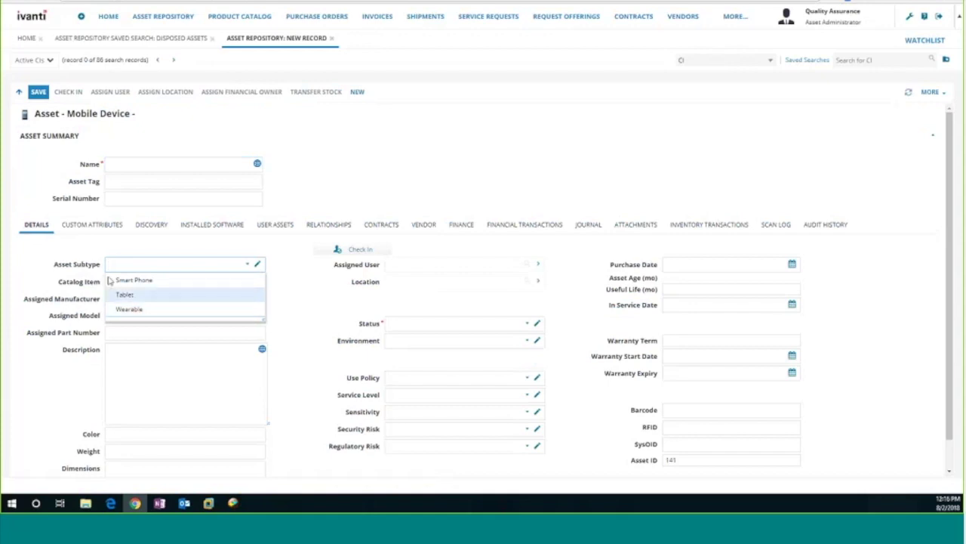
pyautogui.press('Escape')
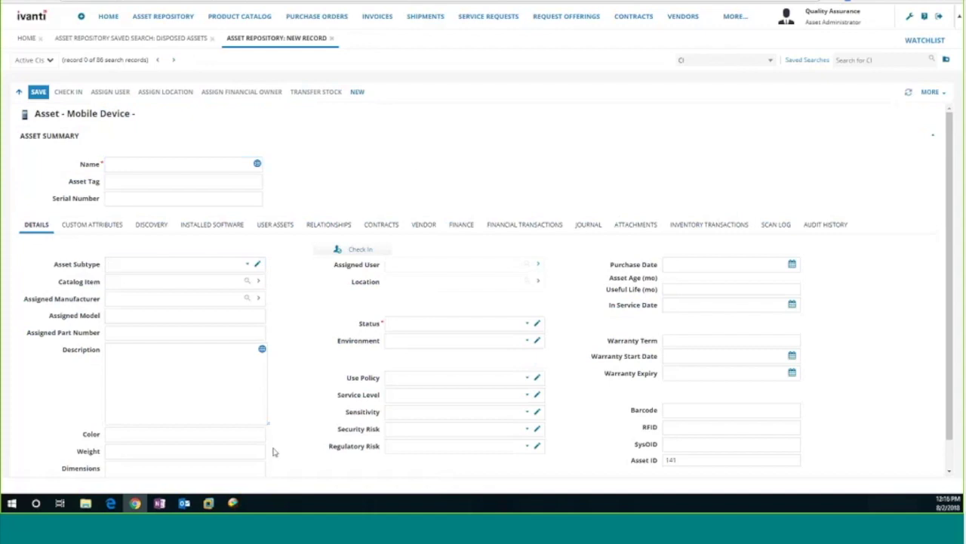
# - Switch to the Contract Manager role and review its home dashboard, Contract Management, Contract Line Items and additional workspaces
pyautogui.click(865, 25)
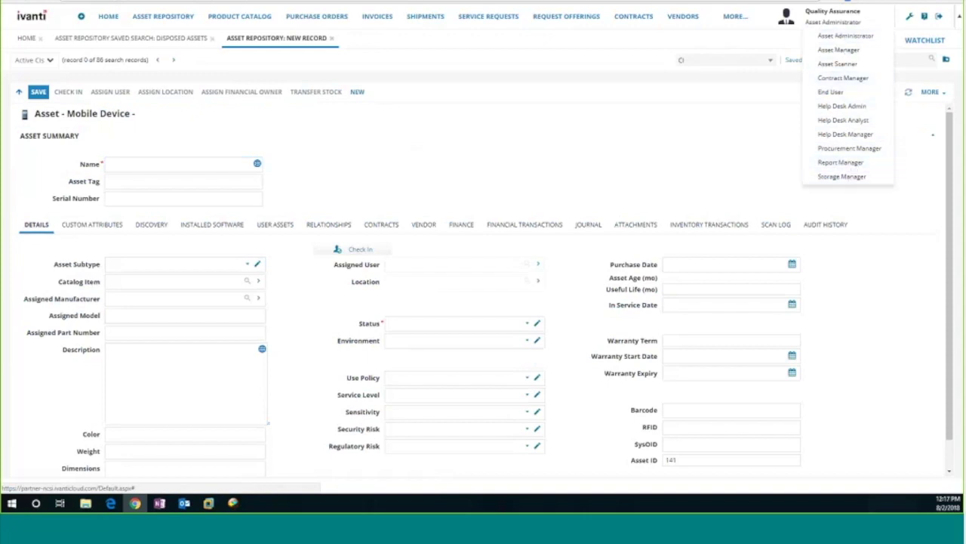
pyautogui.click(857, 79)
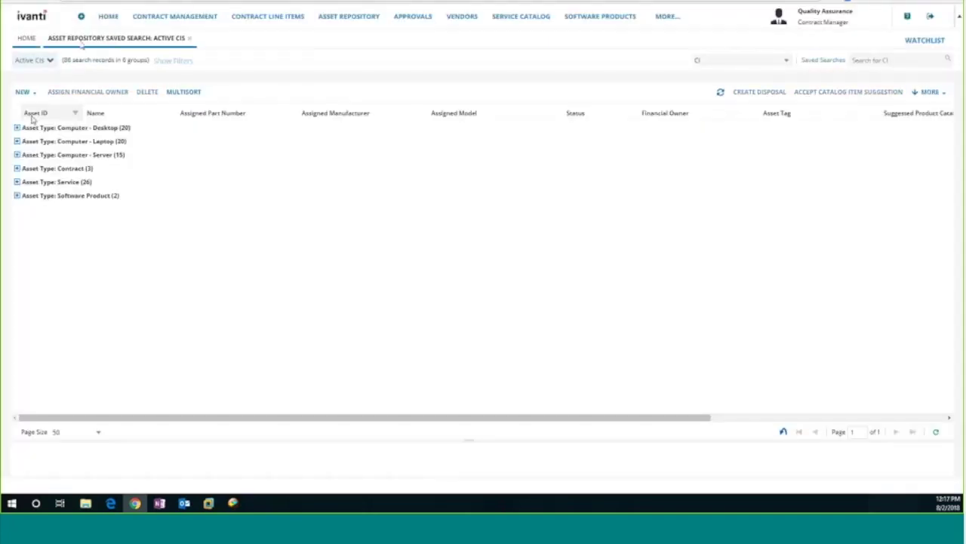
pyautogui.click(28, 38)
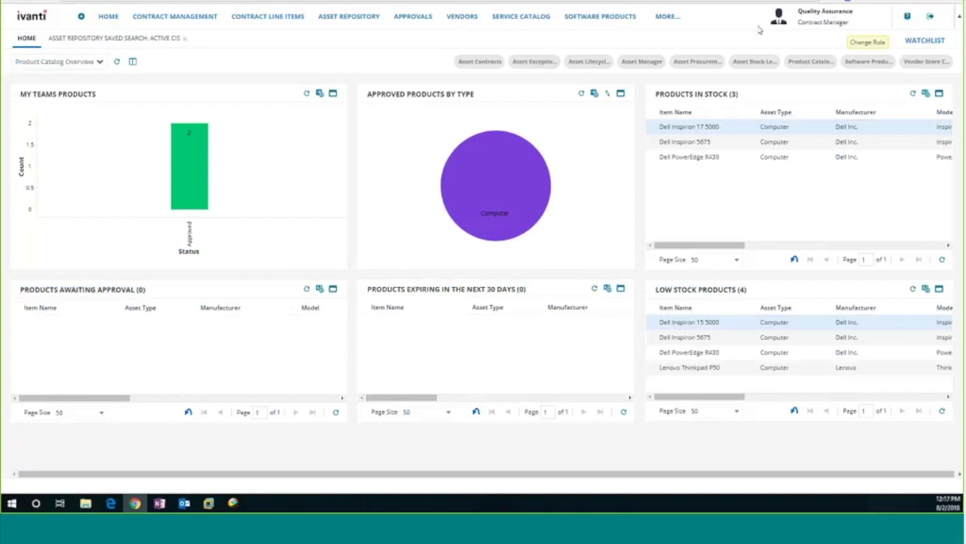
pyautogui.click(160, 18)
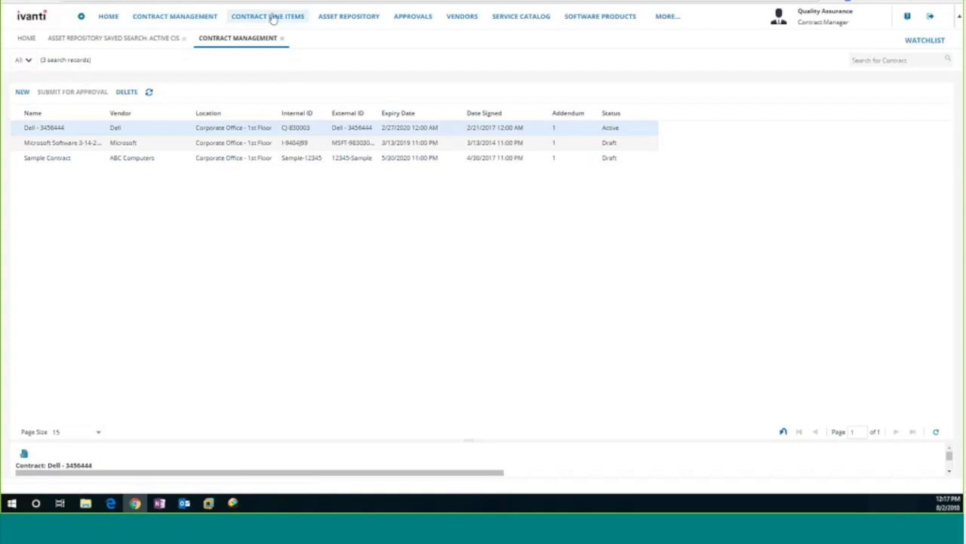
pyautogui.click(272, 17)
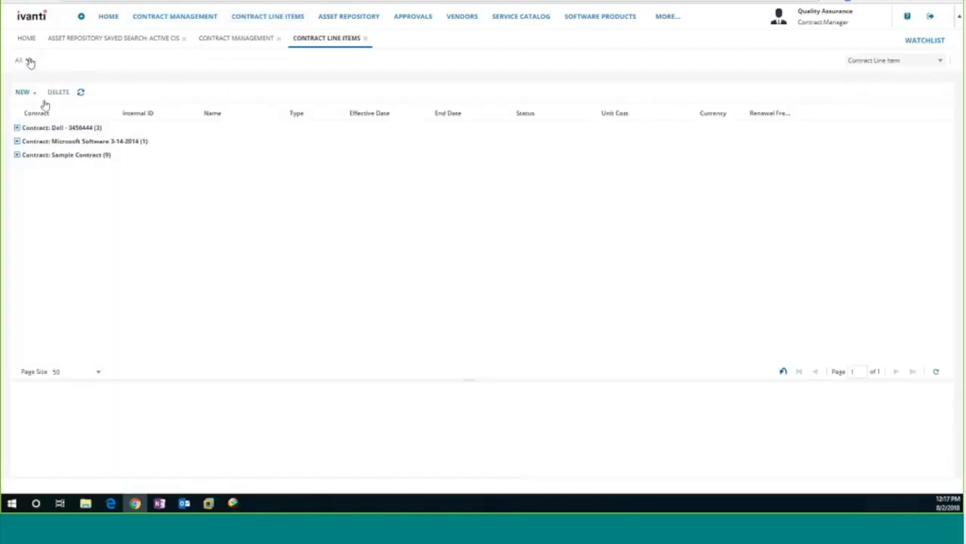
pyautogui.click(670, 17)
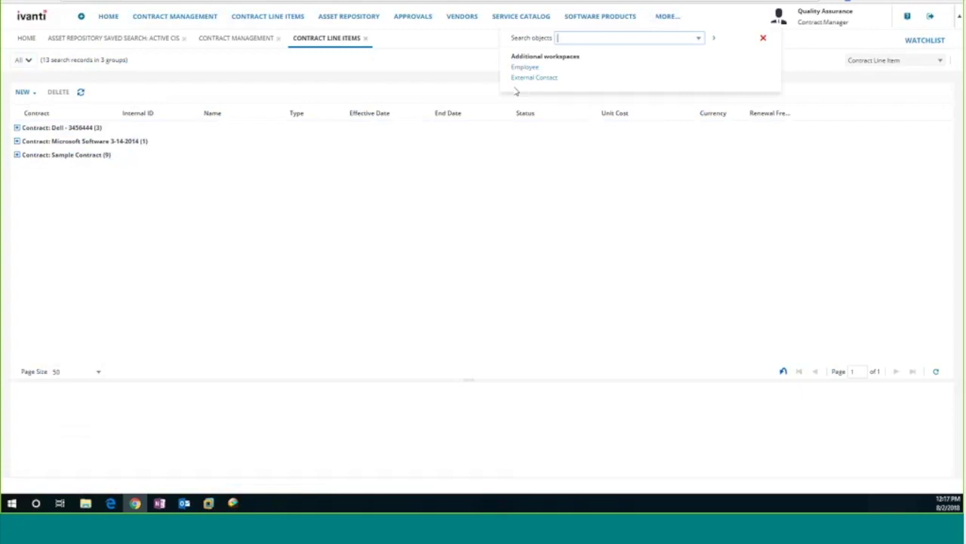
# - Switch to the Asset Manager role and review the Asset Repository's additional actions, including Product Catalog Matching
pyautogui.click(867, 21)
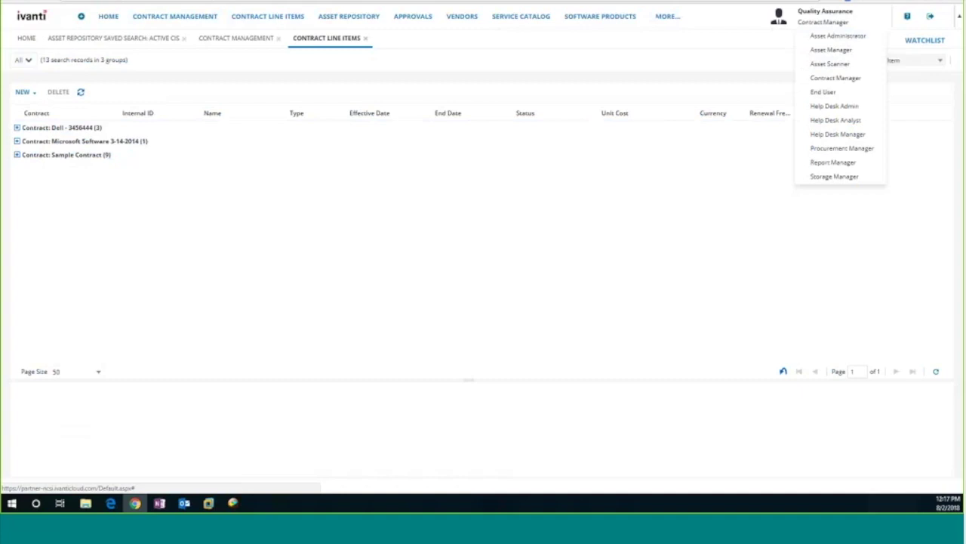
pyautogui.click(830, 50)
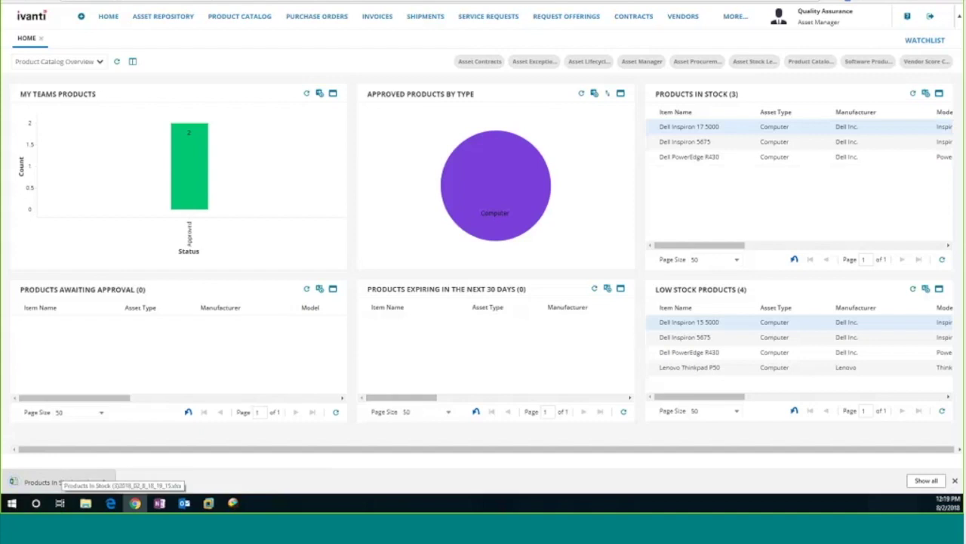
pyautogui.click(150, 26)
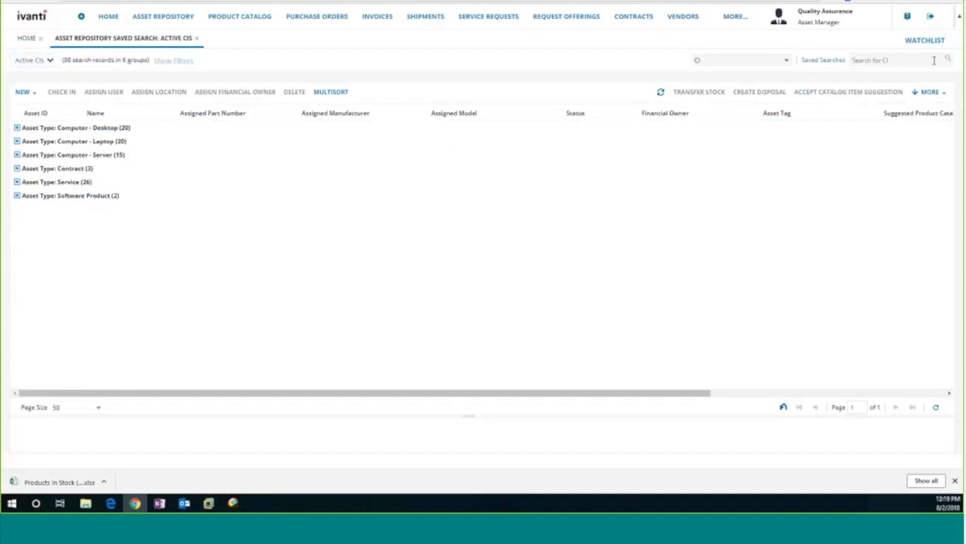
pyautogui.click(944, 92)
pyautogui.moveTo(944, 126)
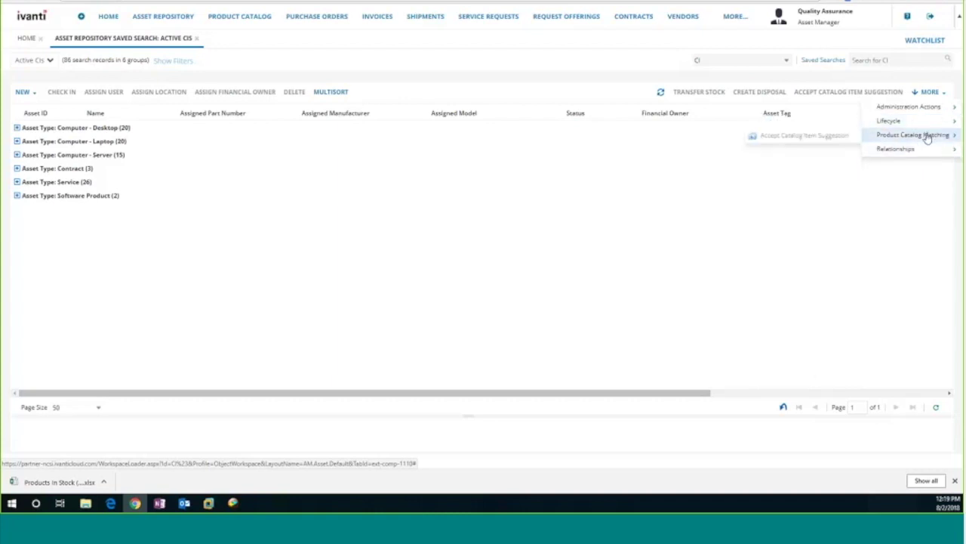
pyautogui.click(551, 68)
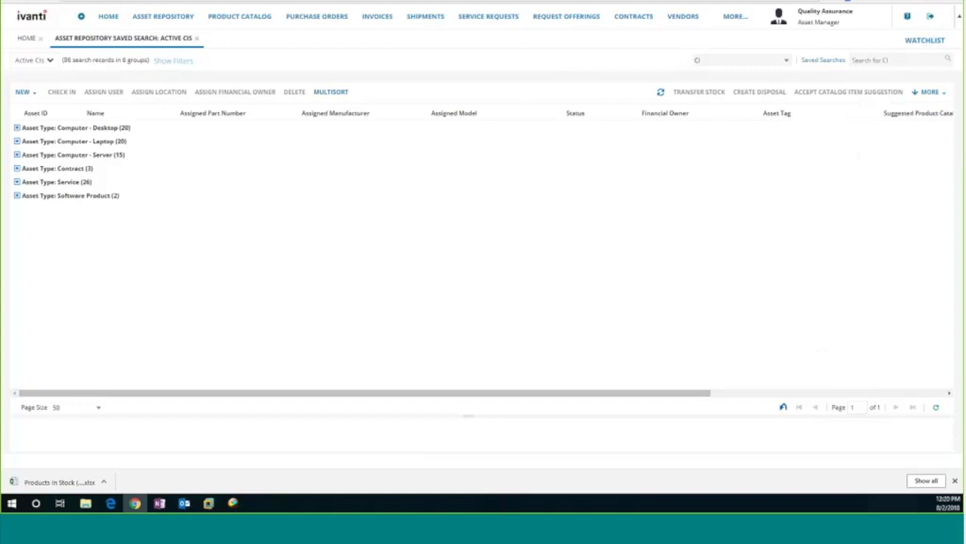
# - Expand the desktop computers in the Asset Repository, open the Computer92 asset and read through its audit history
pyautogui.click(173, 18)
pyautogui.click(17, 129)
pyautogui.click(86, 167)
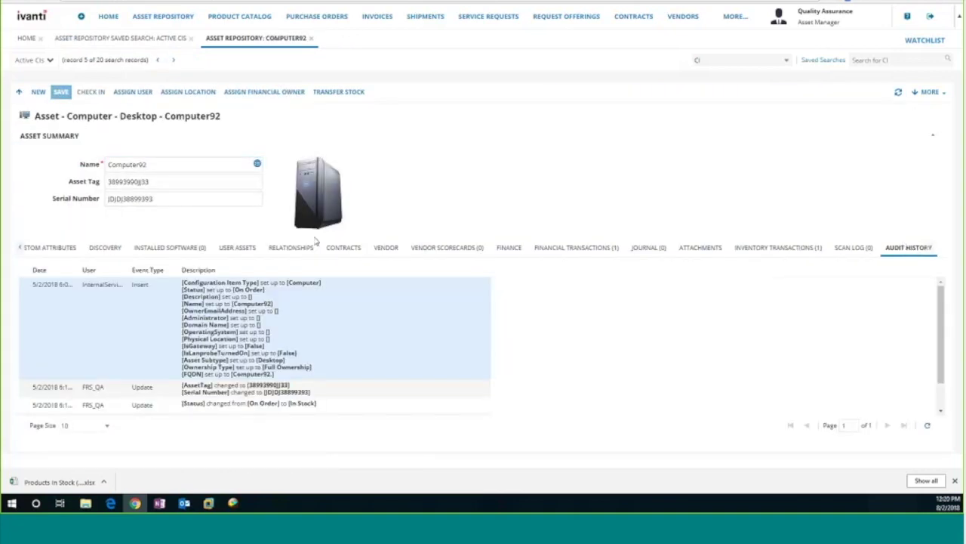
pyautogui.scroll(-3, 219, 322)
pyautogui.scroll(3, 160, 320)
pyautogui.scroll(-2, 435, 307)
pyautogui.scroll(2, 431, 304)
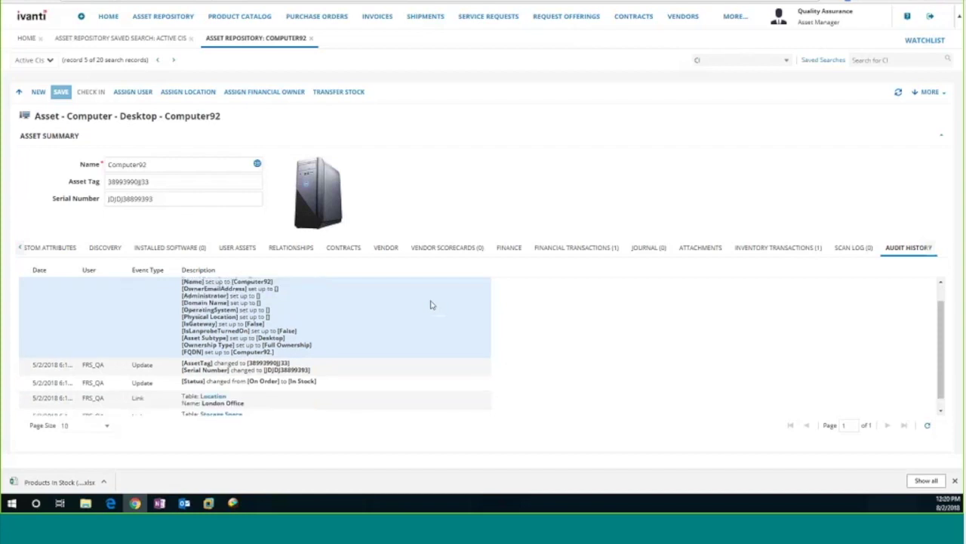